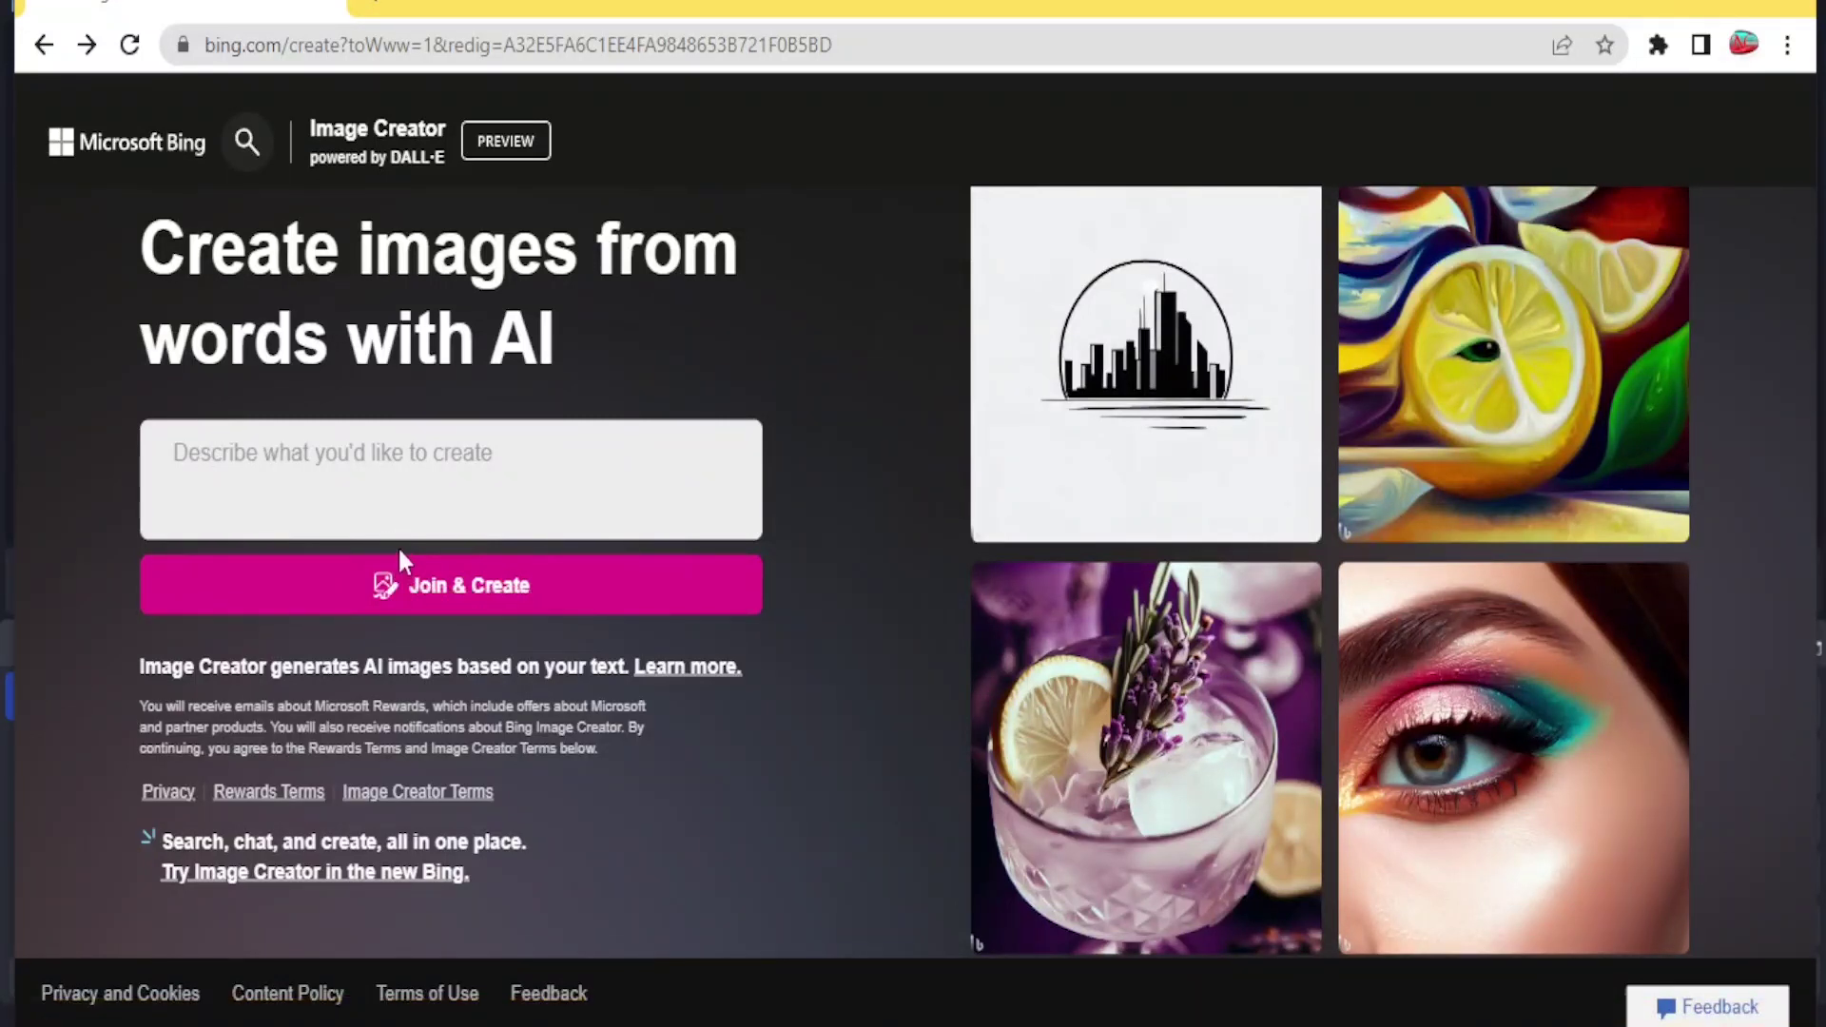
Start a new Microsoft account sign-up using the pasted temporary email address
{"action": "left_click", "coordinate": [453, 601]}
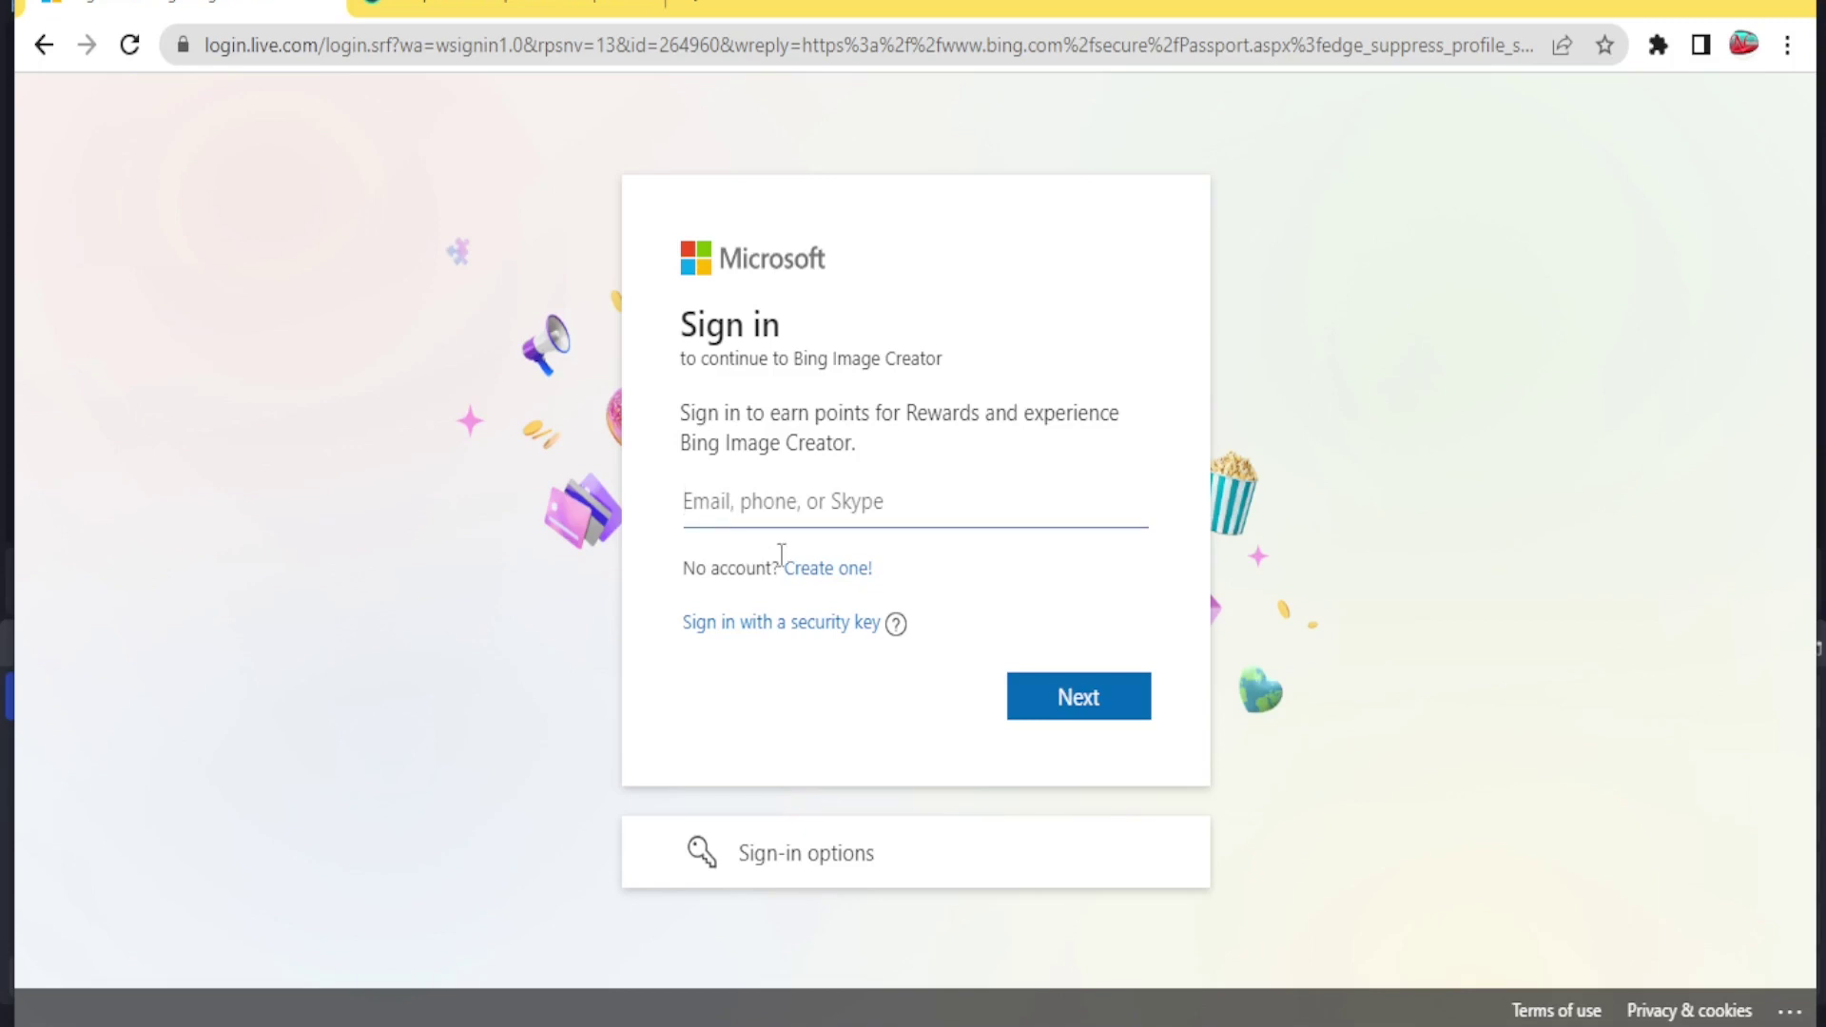
{"action": "left_click", "coordinate": [828, 571]}
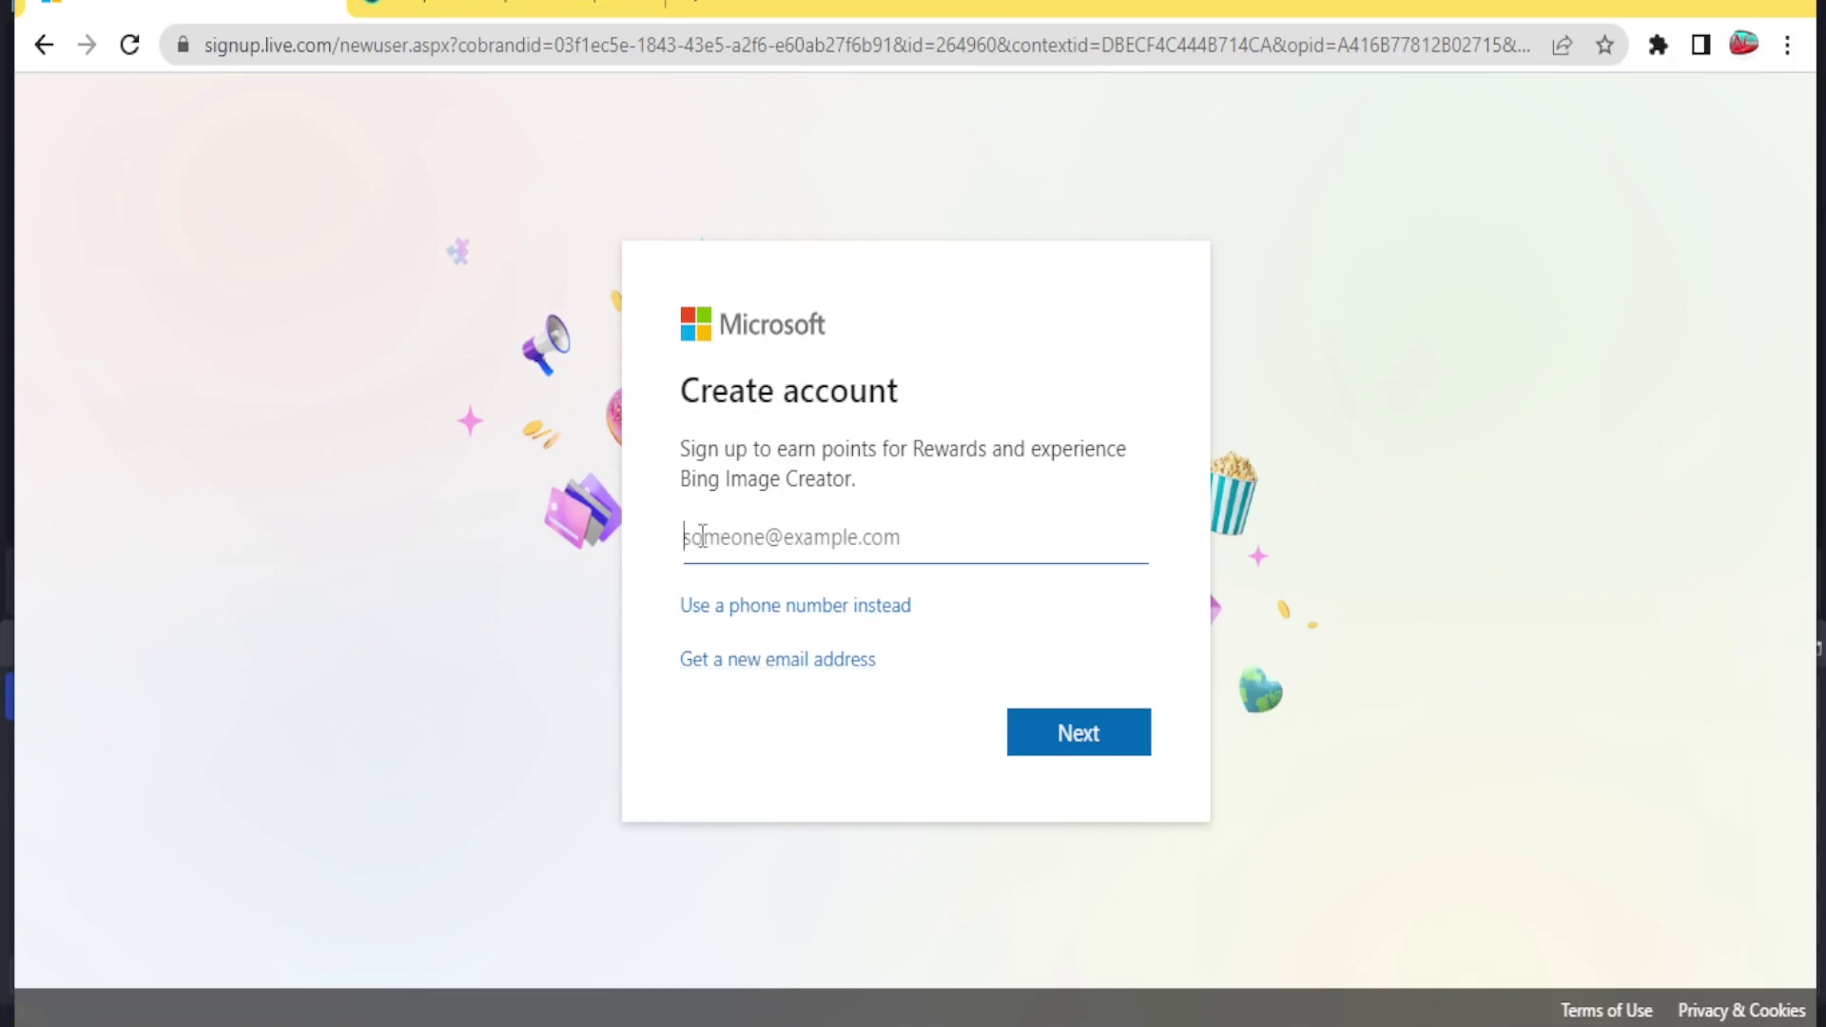
{"action": "key", "text": "ctrl+v"}
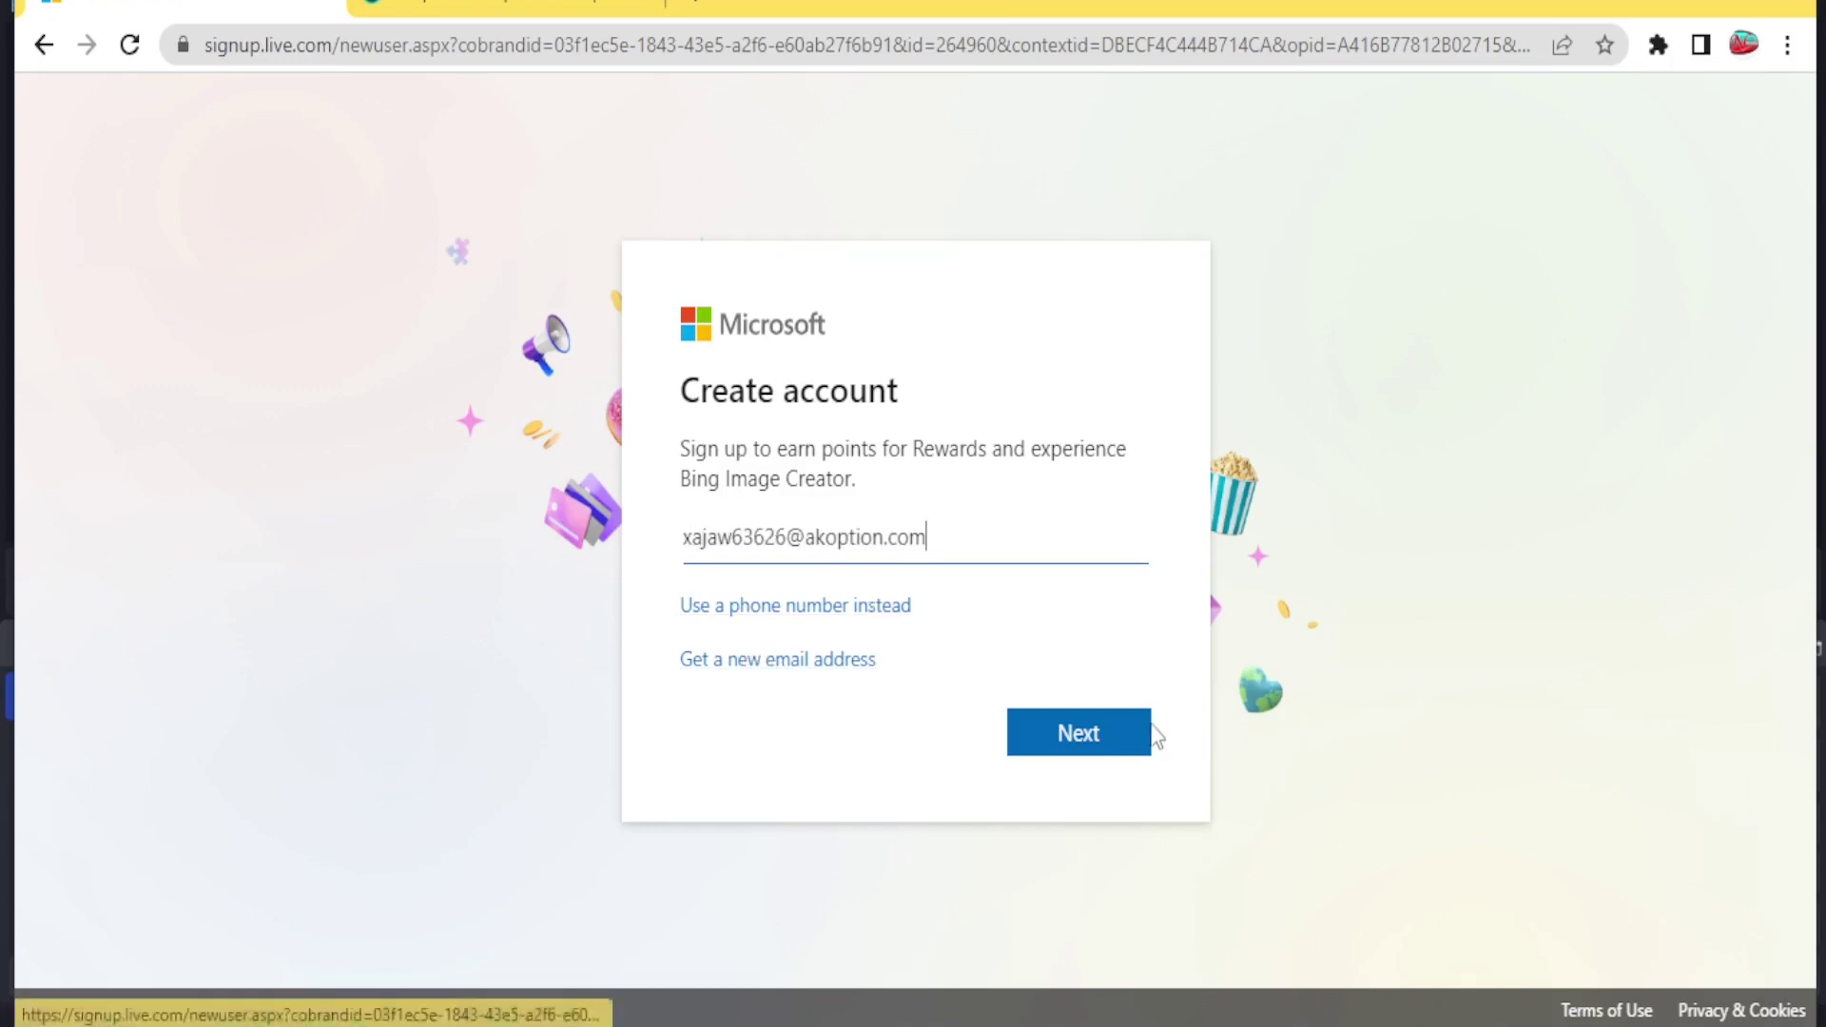
{"action": "left_click", "coordinate": [1125, 734]}
Set a password for the new account and decline Chrome's offer to save it
{"action": "left_click", "coordinate": [780, 599]}
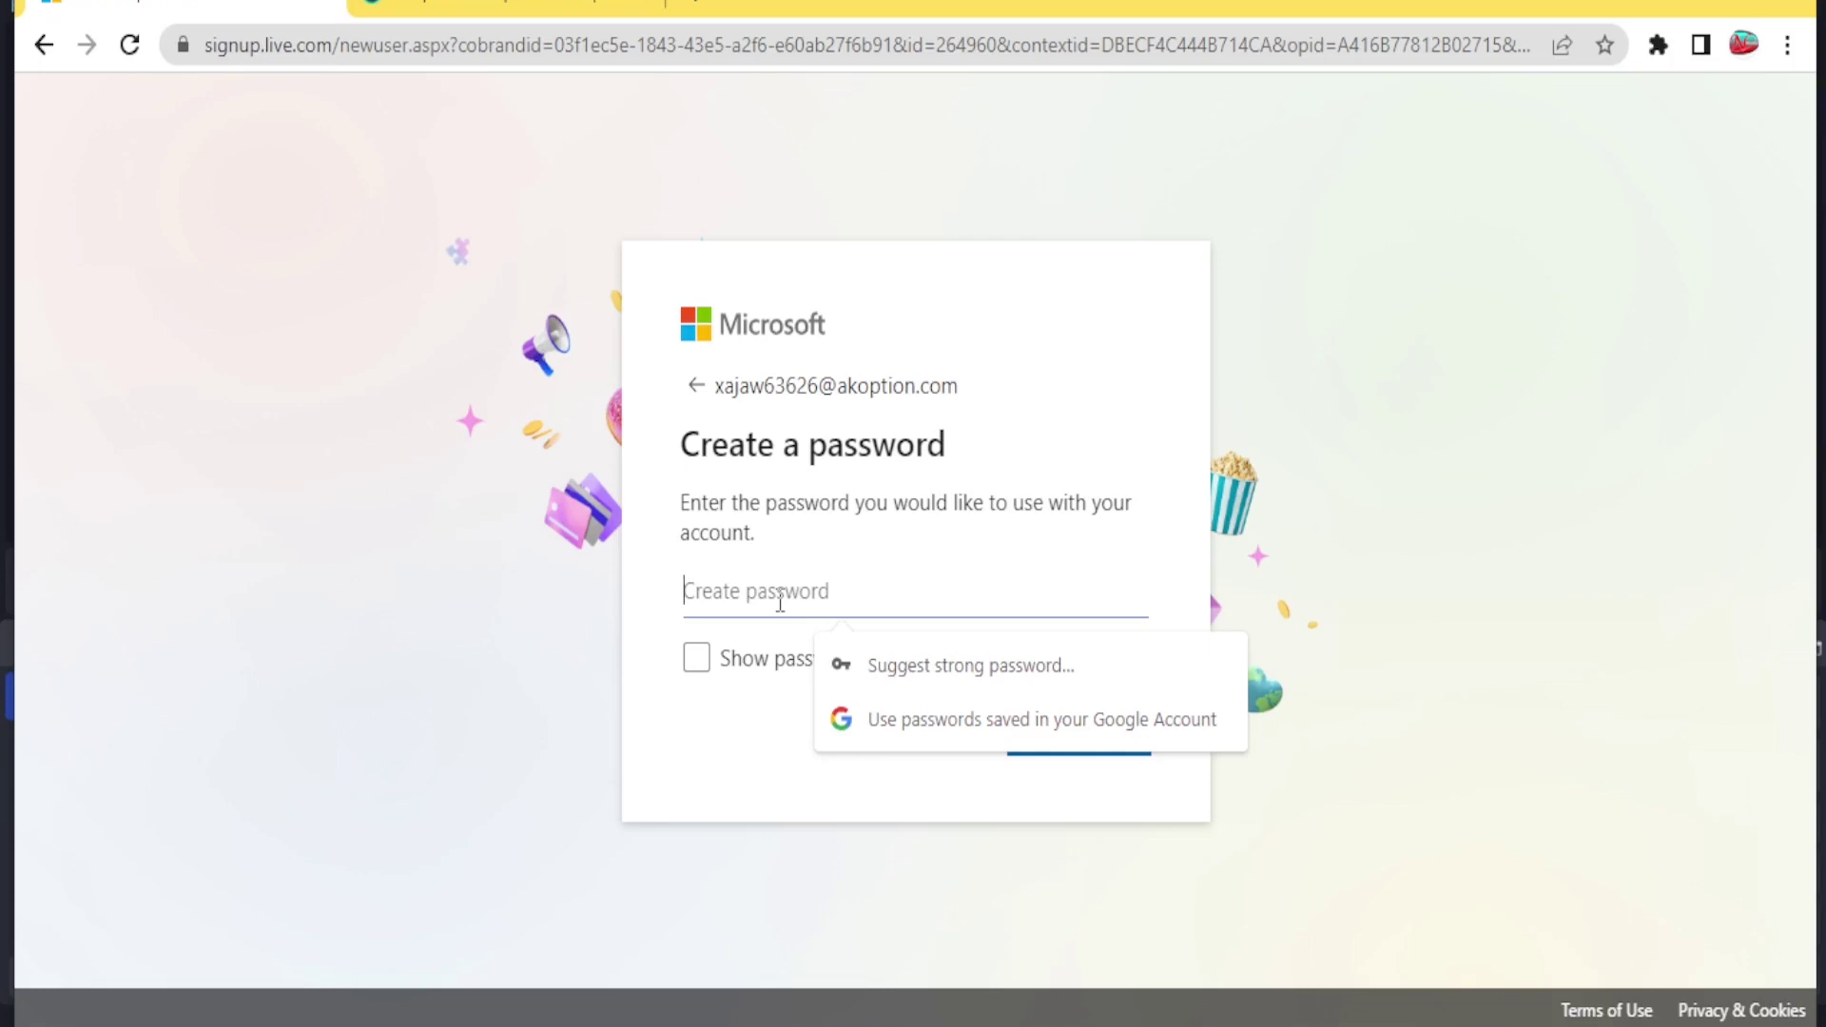
{"action": "type", "text": "******"}
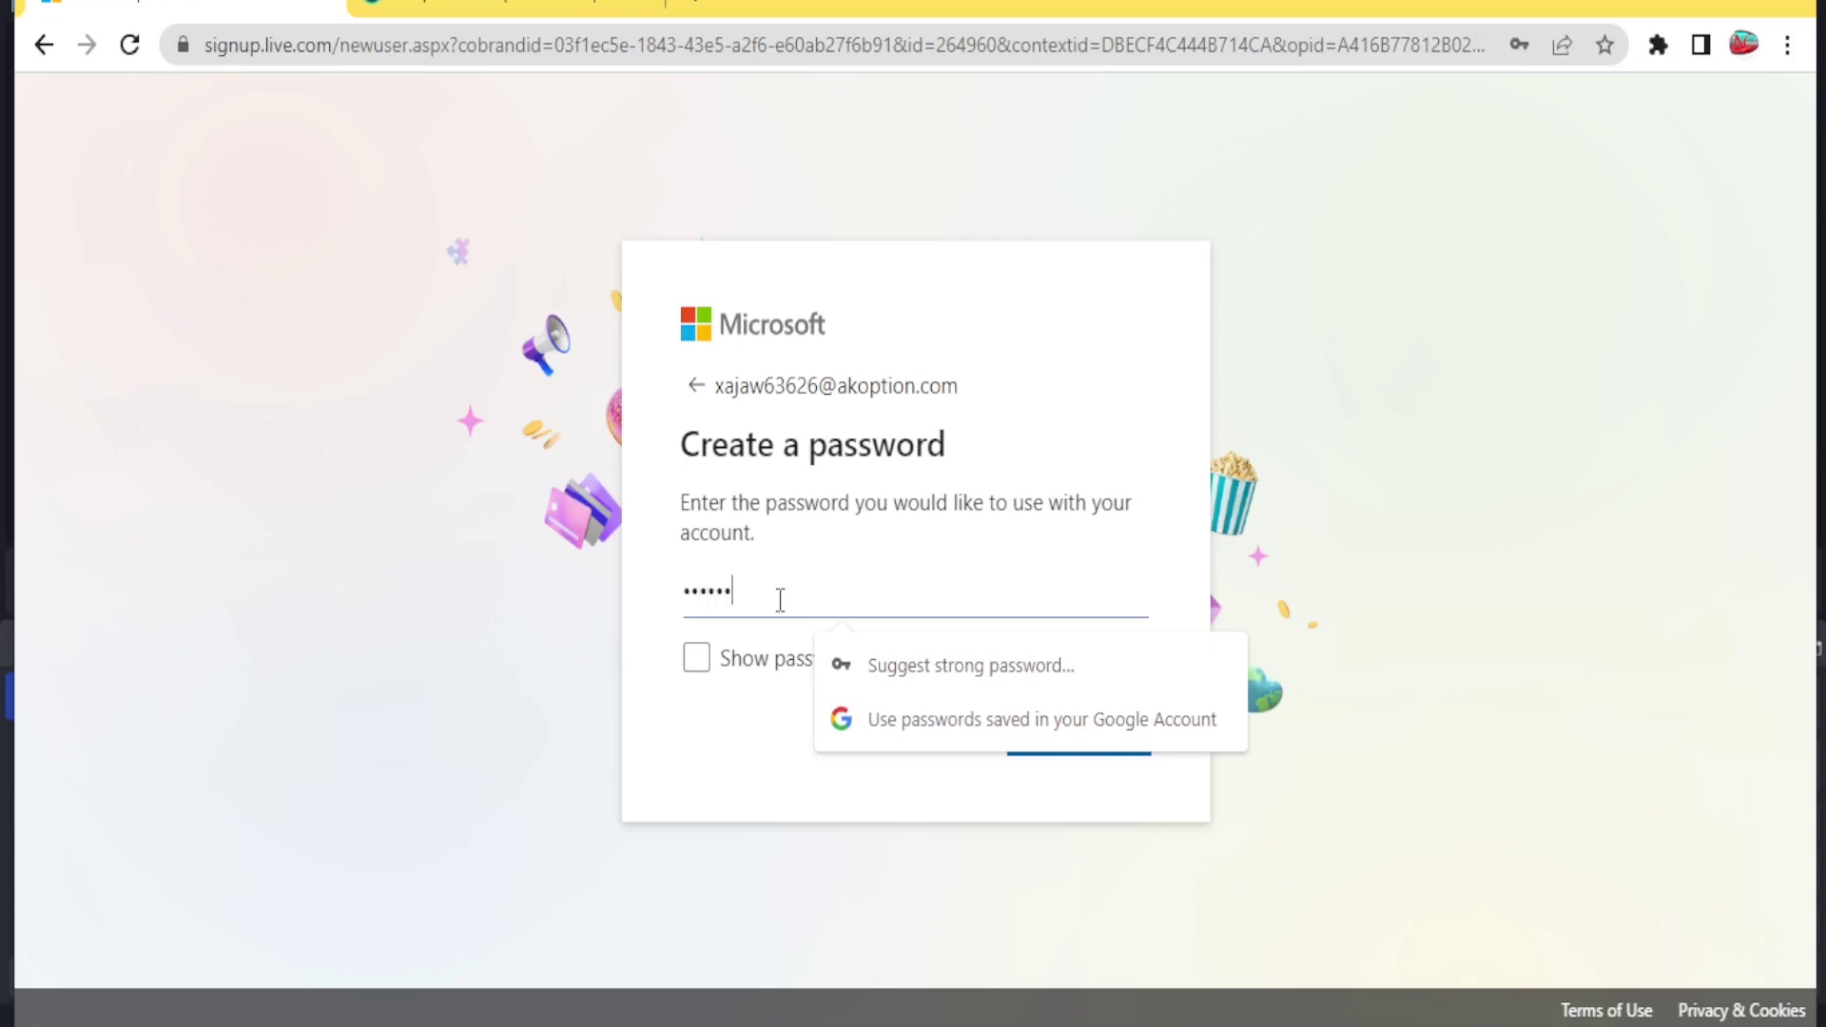
{"action": "type", "text": "*******"}
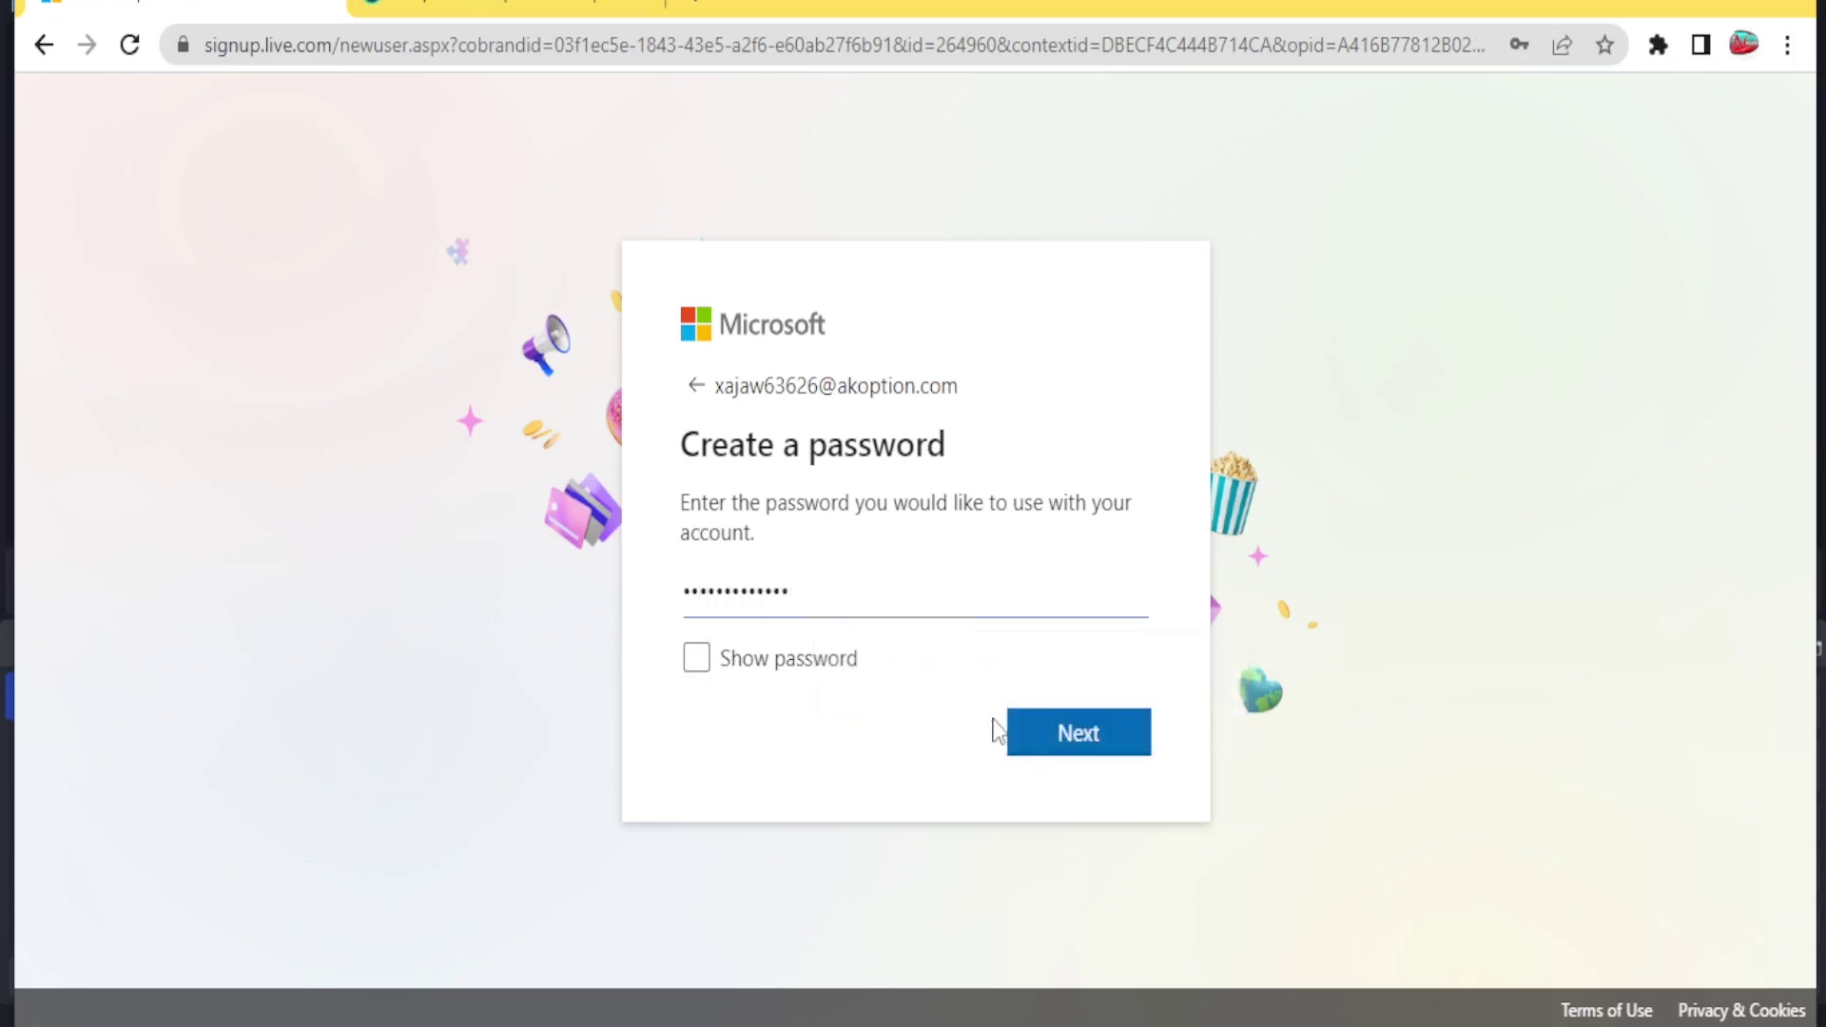
{"action": "left_click", "coordinate": [1024, 734]}
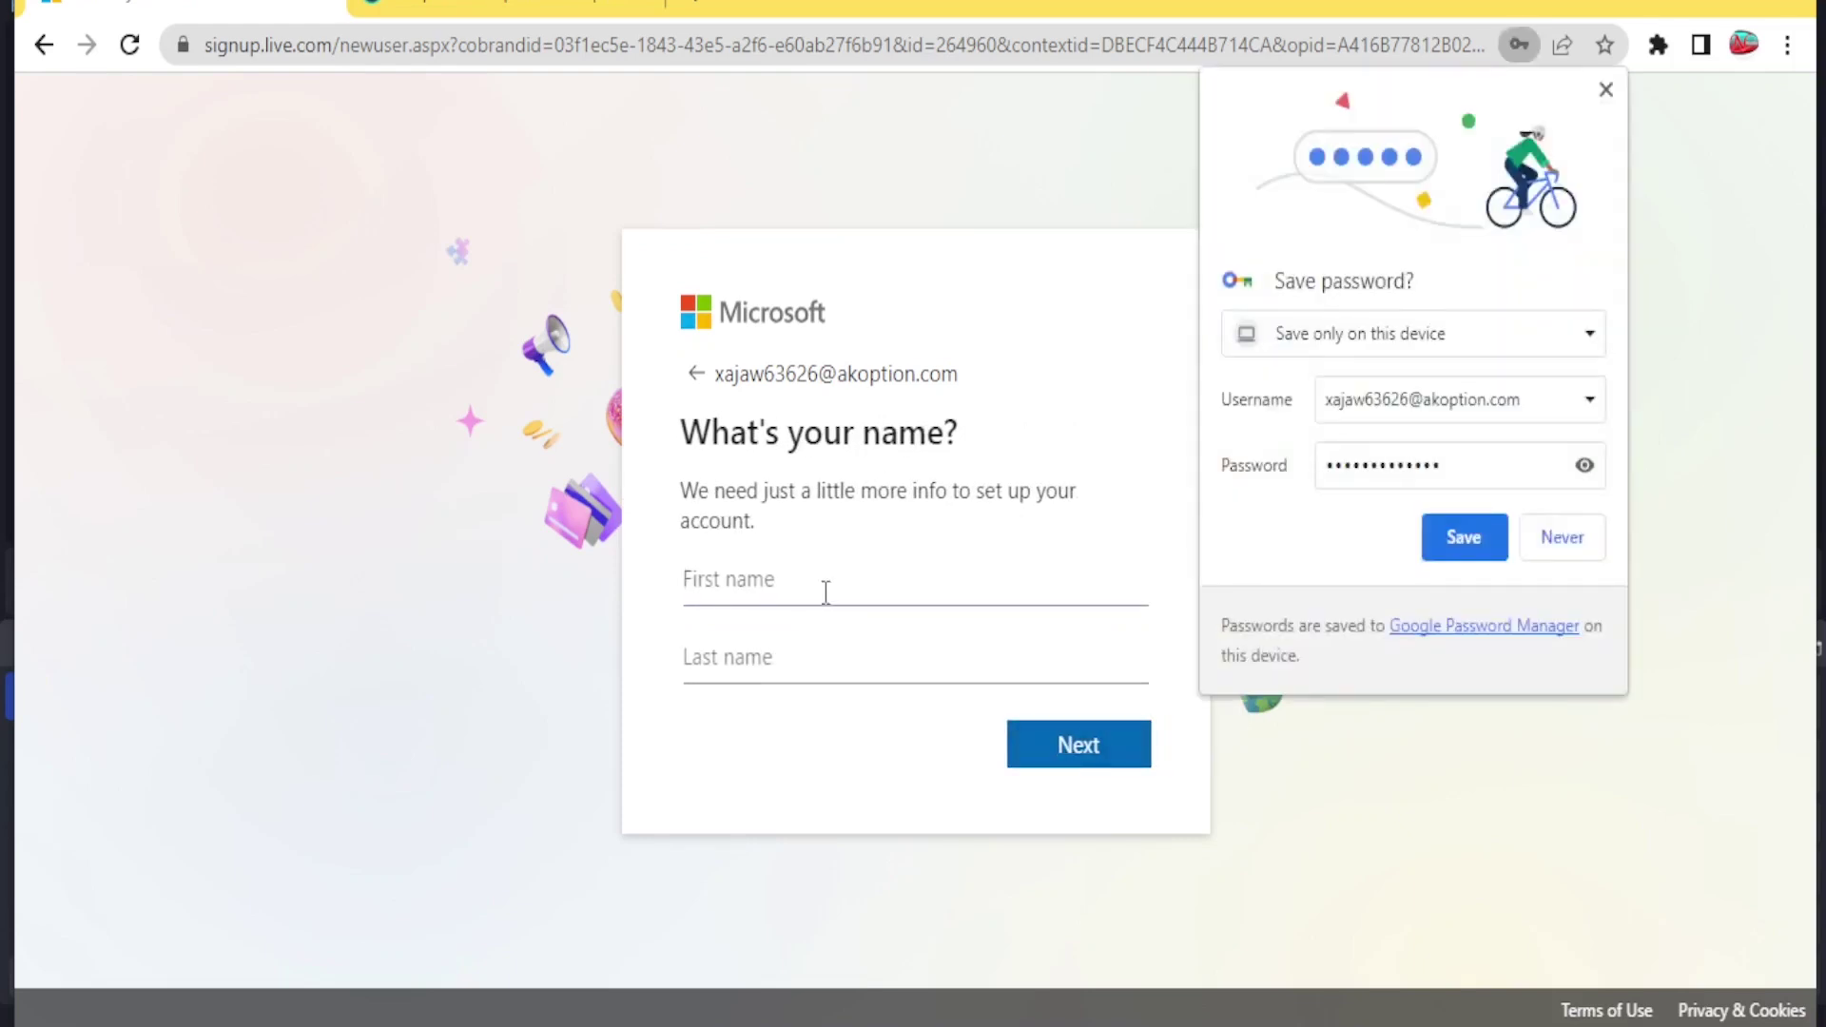
{"action": "left_click", "coordinate": [1615, 89]}
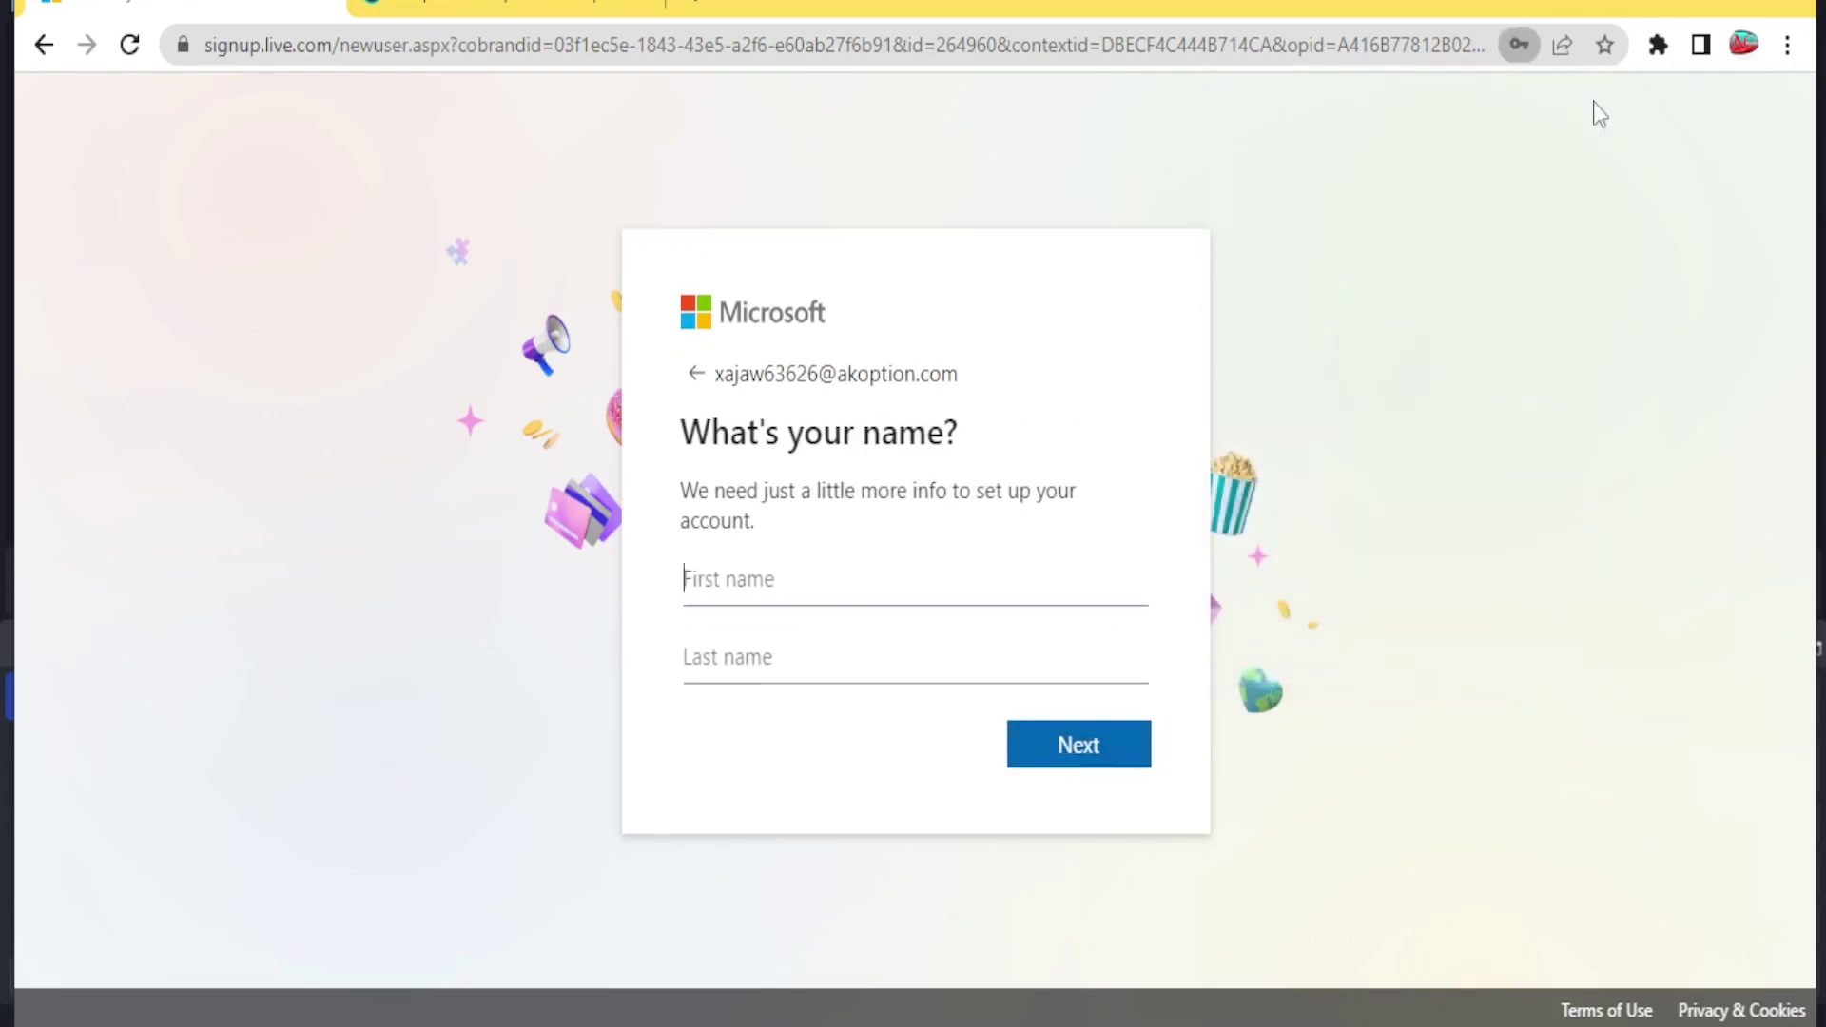
Enter the account holder's first and last name and submit them
{"action": "type", "text": "Npsn"}
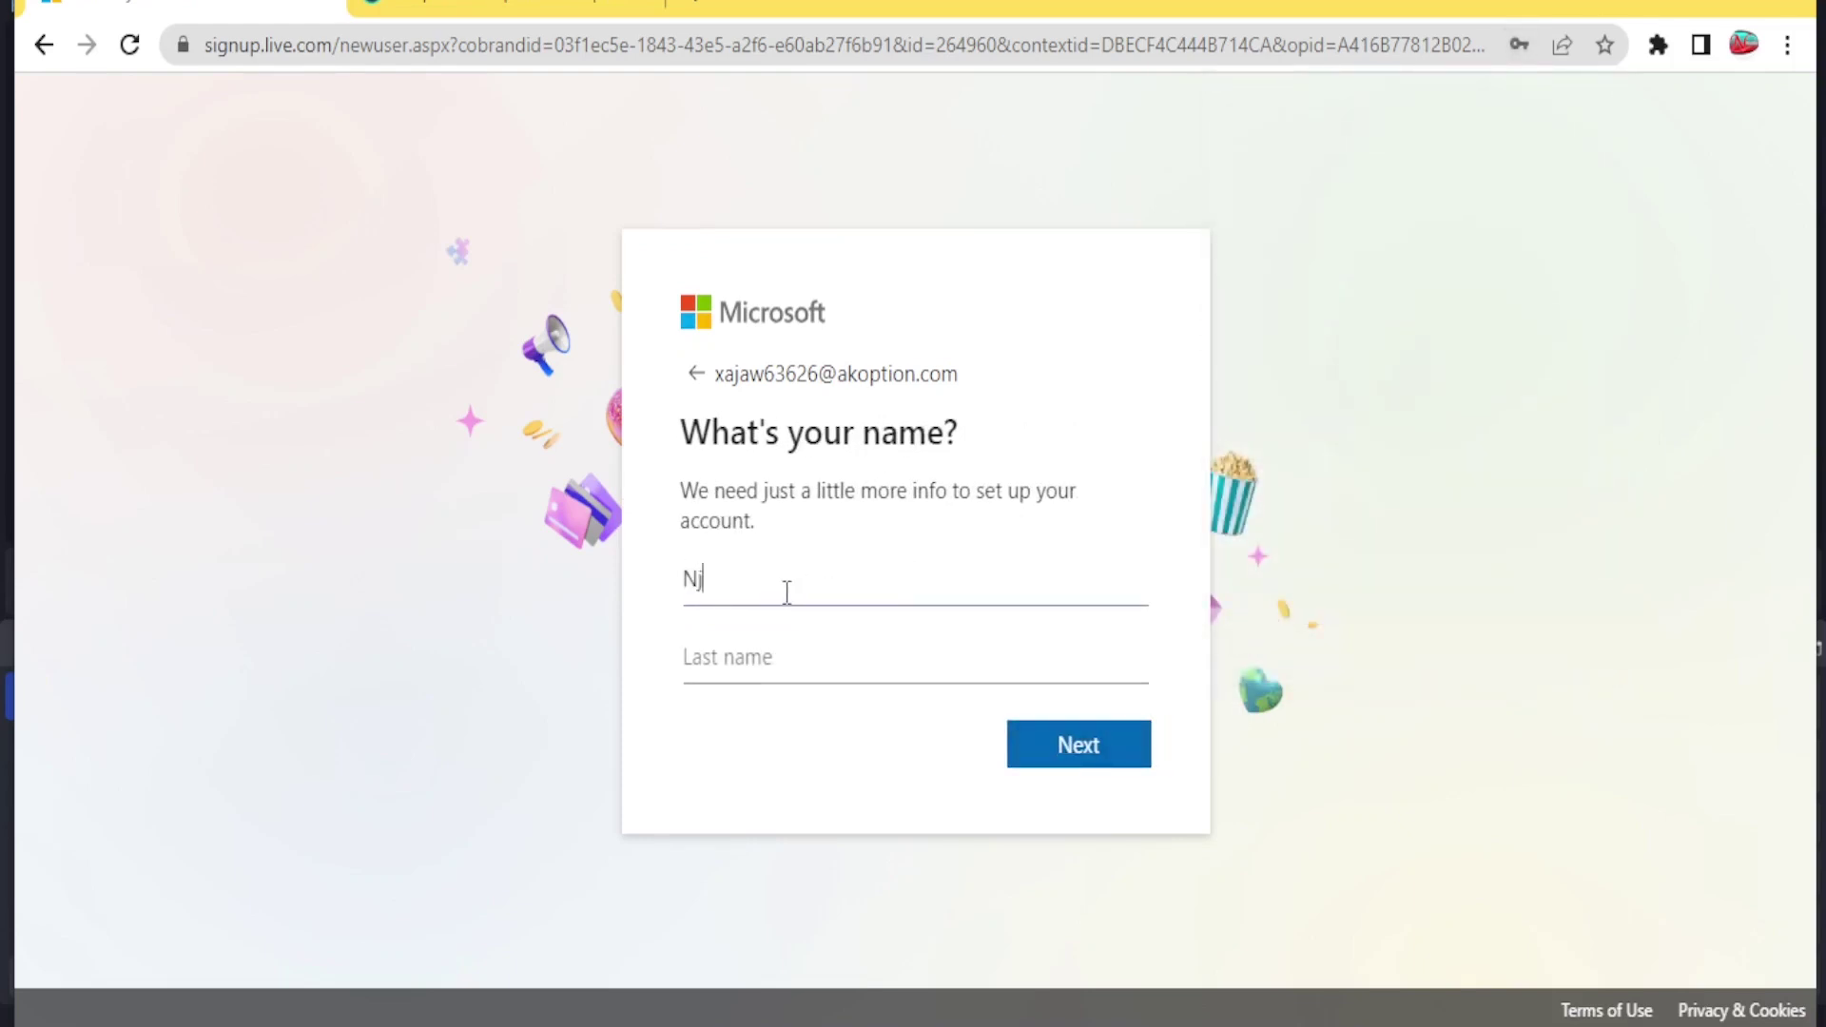
{"action": "key", "text": "Tab"}
{"action": "type", "text": "Nel"}
{"action": "left_click", "coordinate": [1025, 740]}
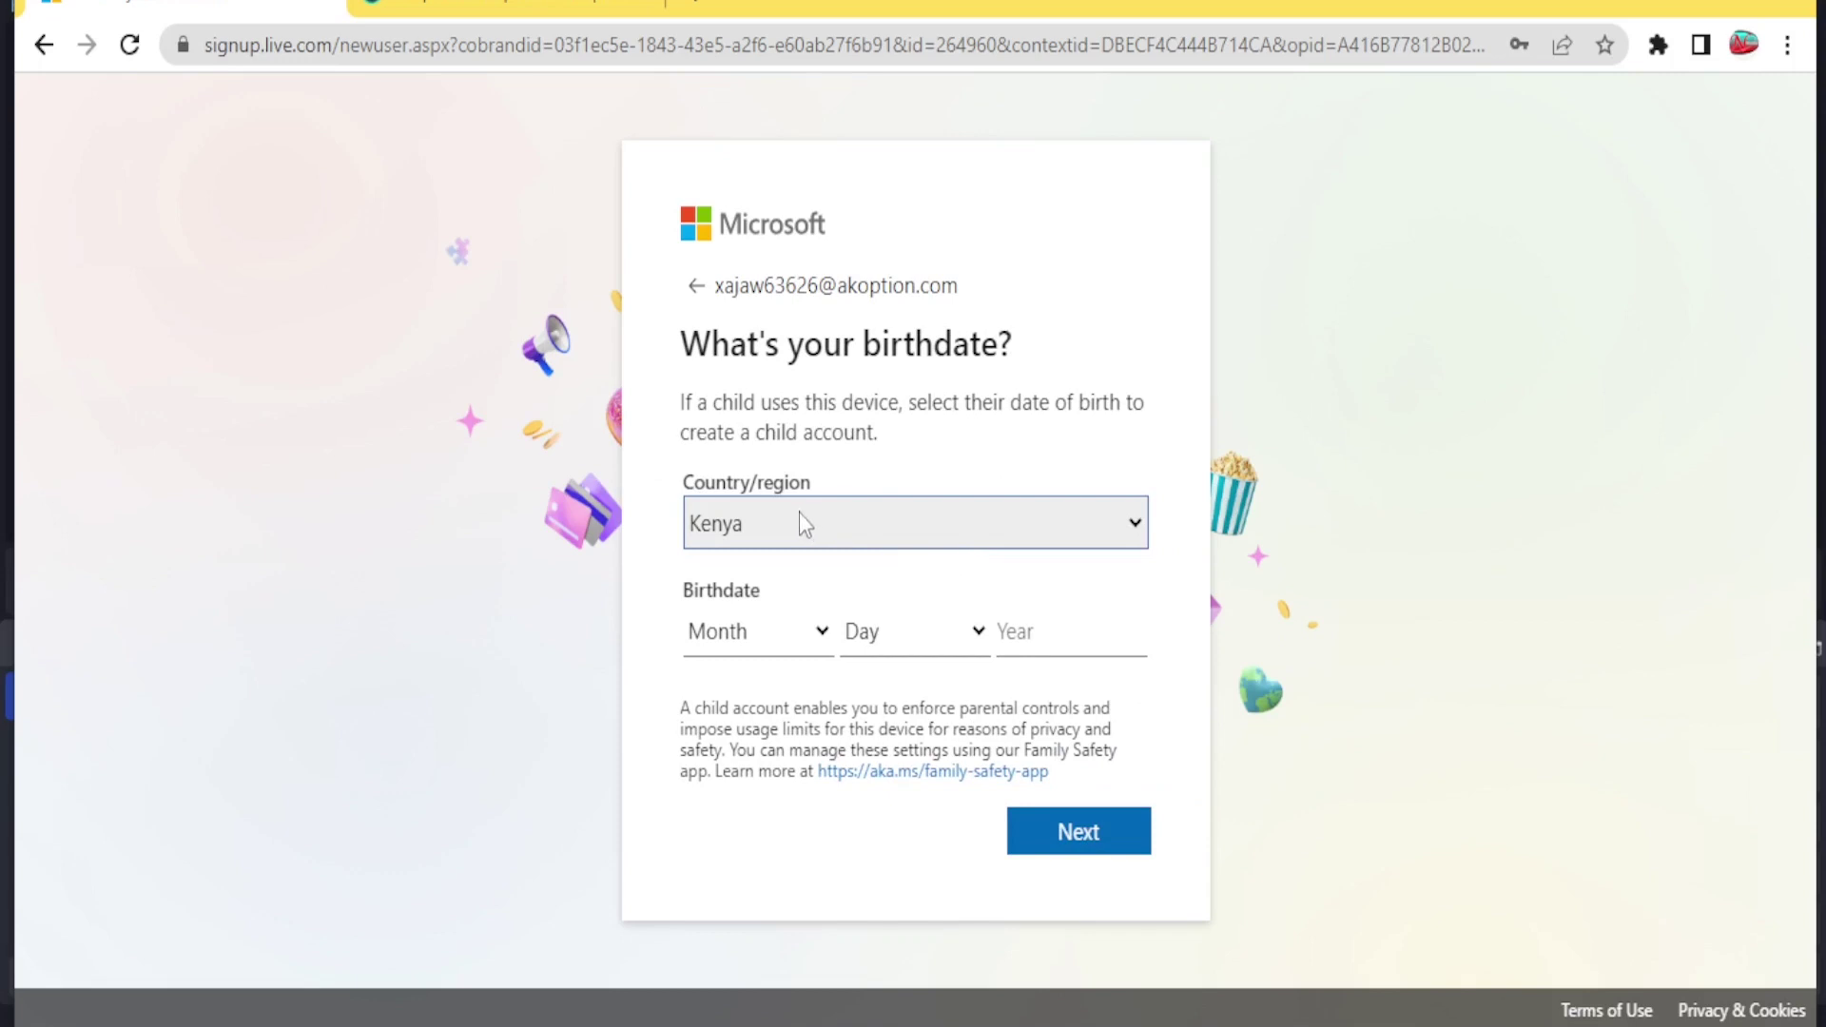
Enter a birthdate of January 1, 2000 with country Kenya and submit it
{"action": "left_click", "coordinate": [823, 643]}
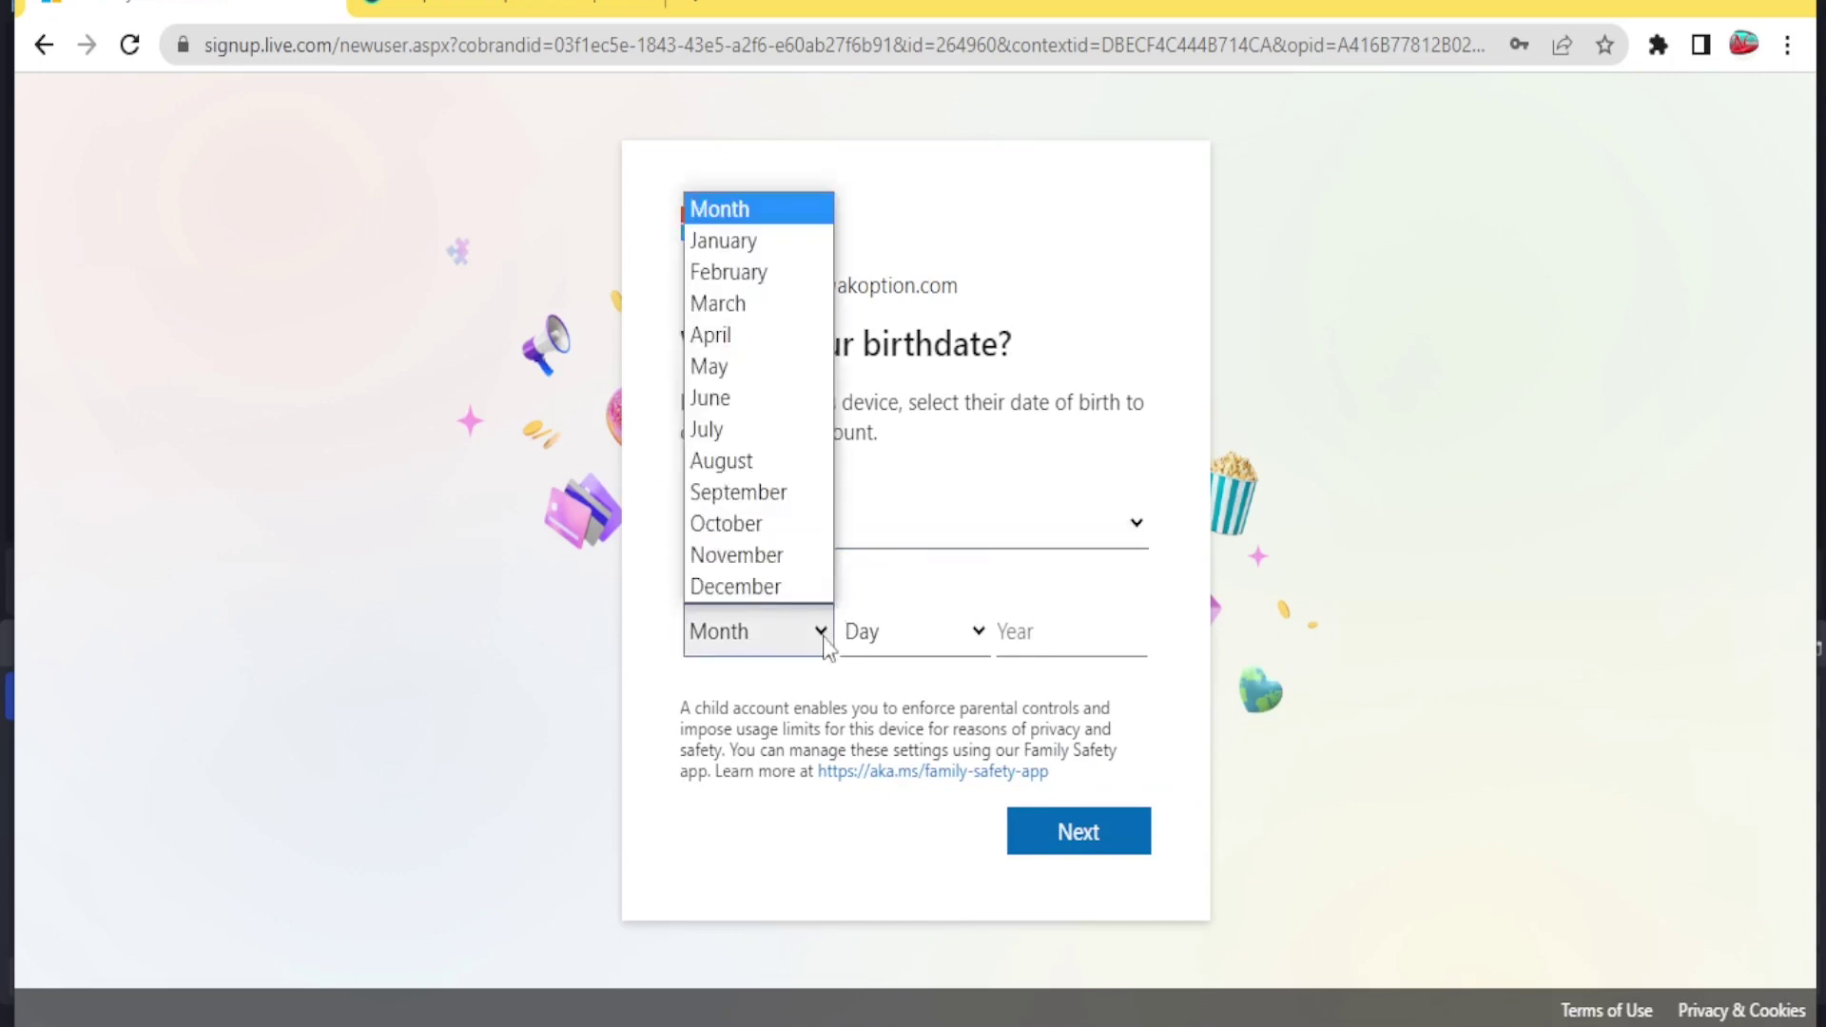
{"action": "left_click", "coordinate": [761, 241]}
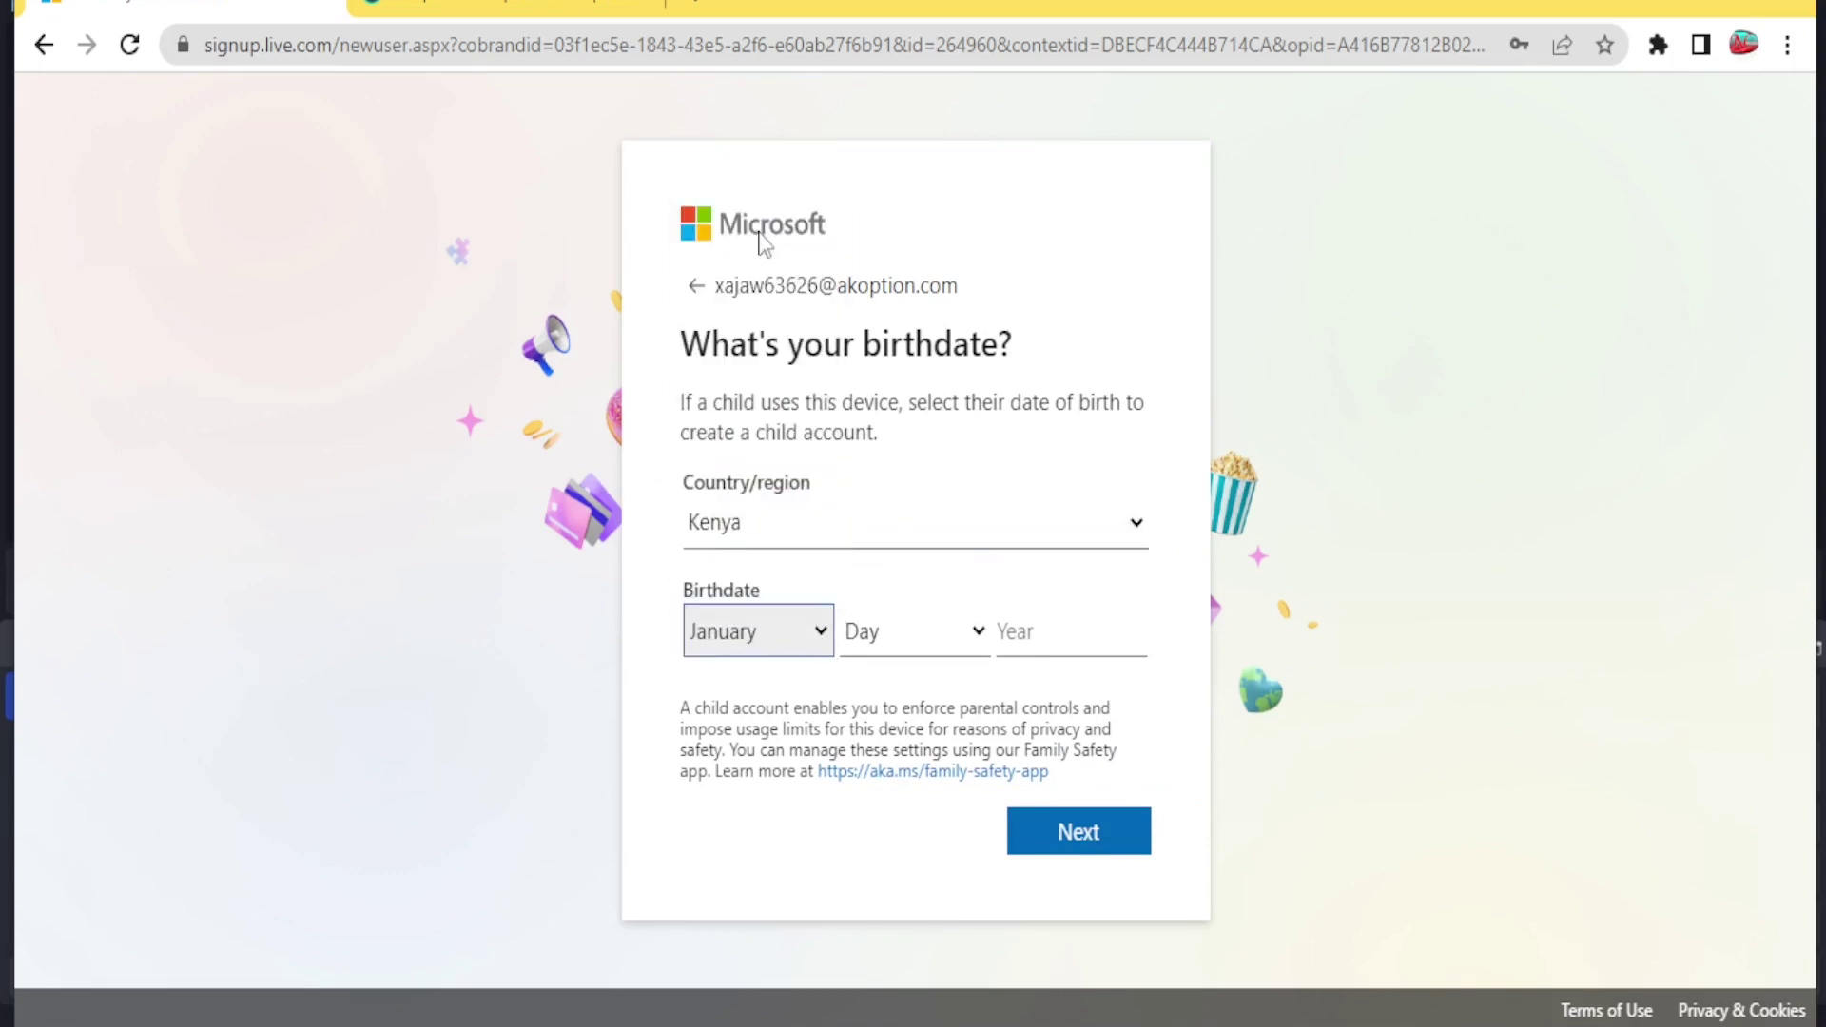
{"action": "left_click", "coordinate": [913, 641]}
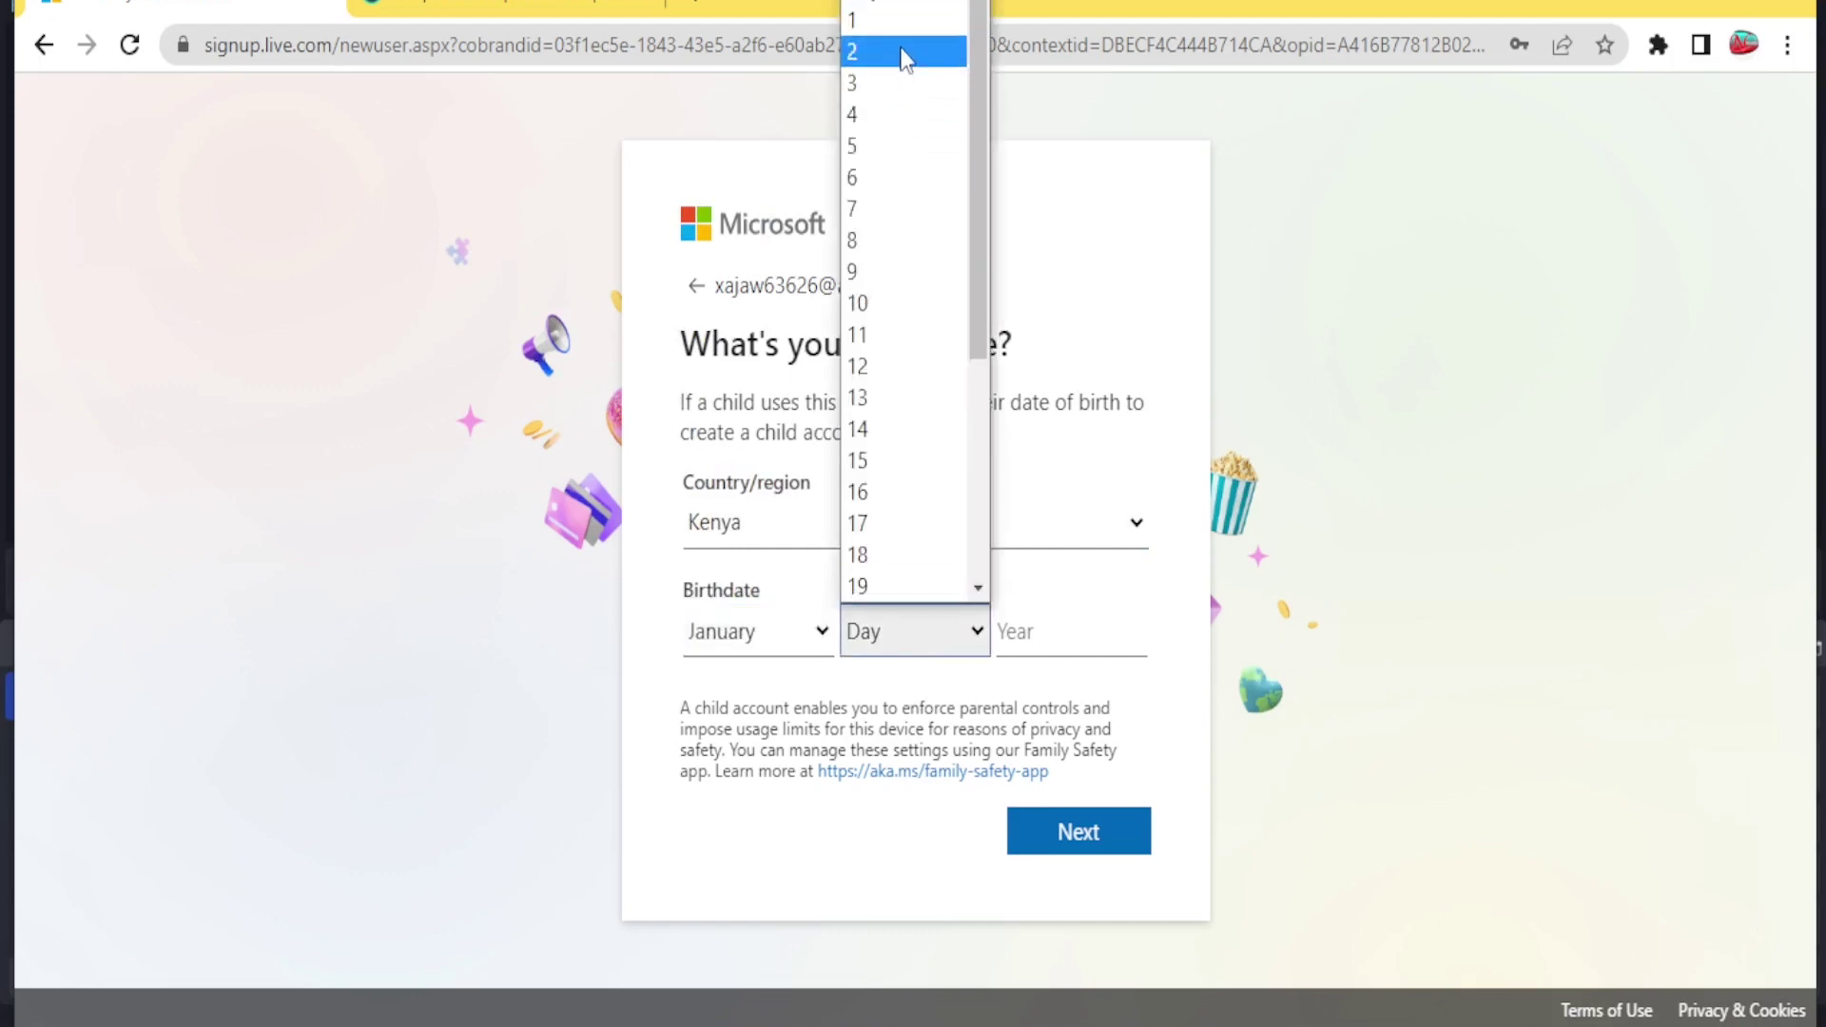
{"action": "left_click", "coordinate": [903, 23]}
{"action": "left_click", "coordinate": [1010, 623]}
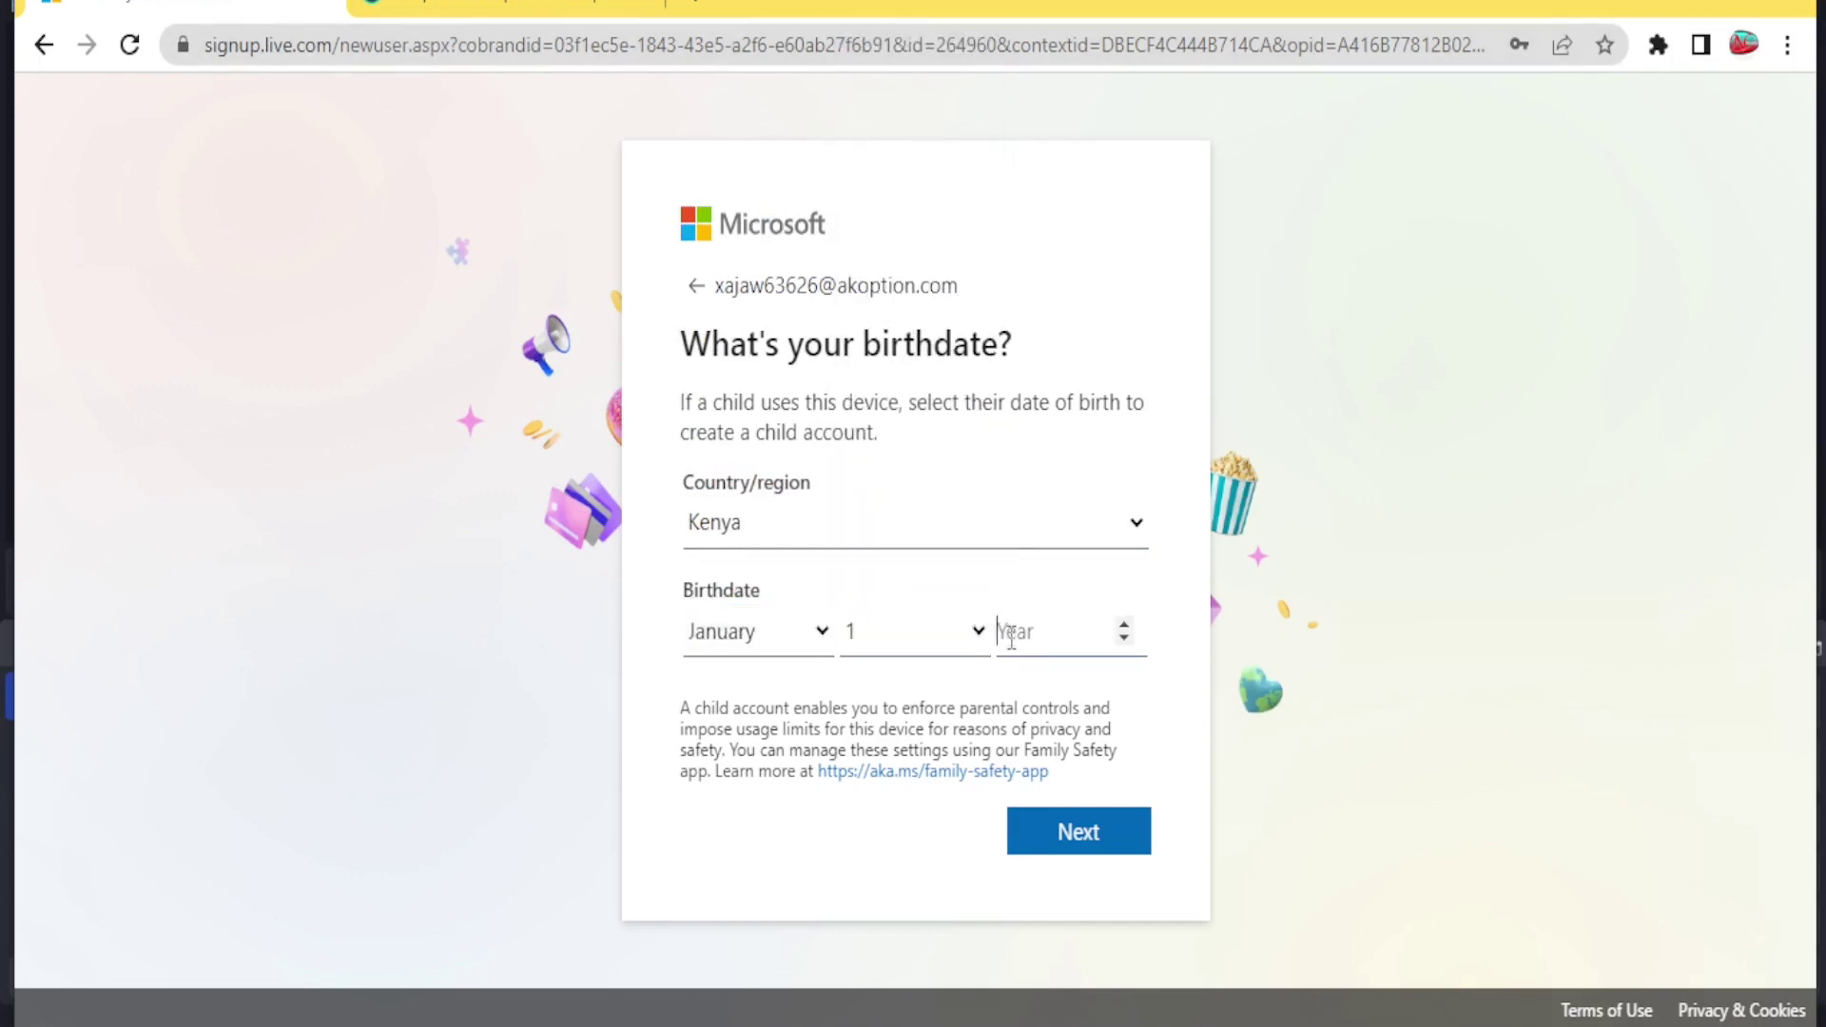
{"action": "type", "text": "20000"}
{"action": "key", "text": "BackSpace"}
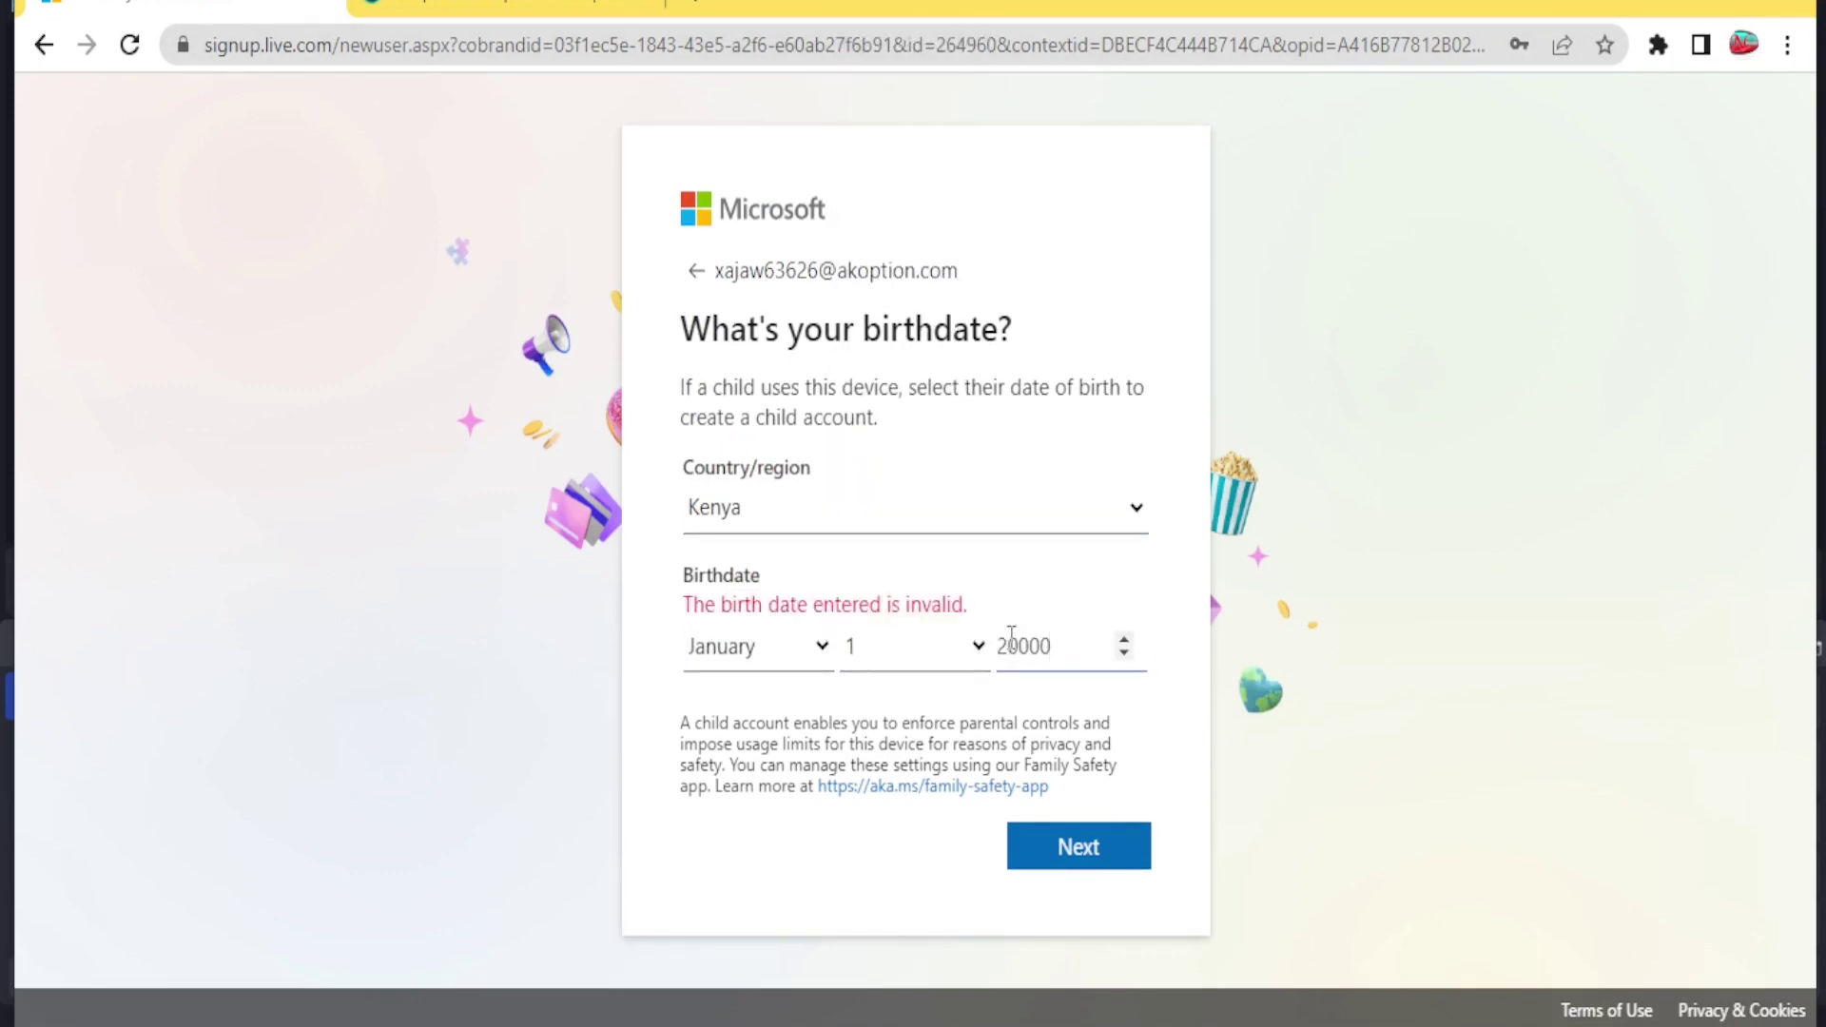
{"action": "left_click", "coordinate": [1106, 846]}
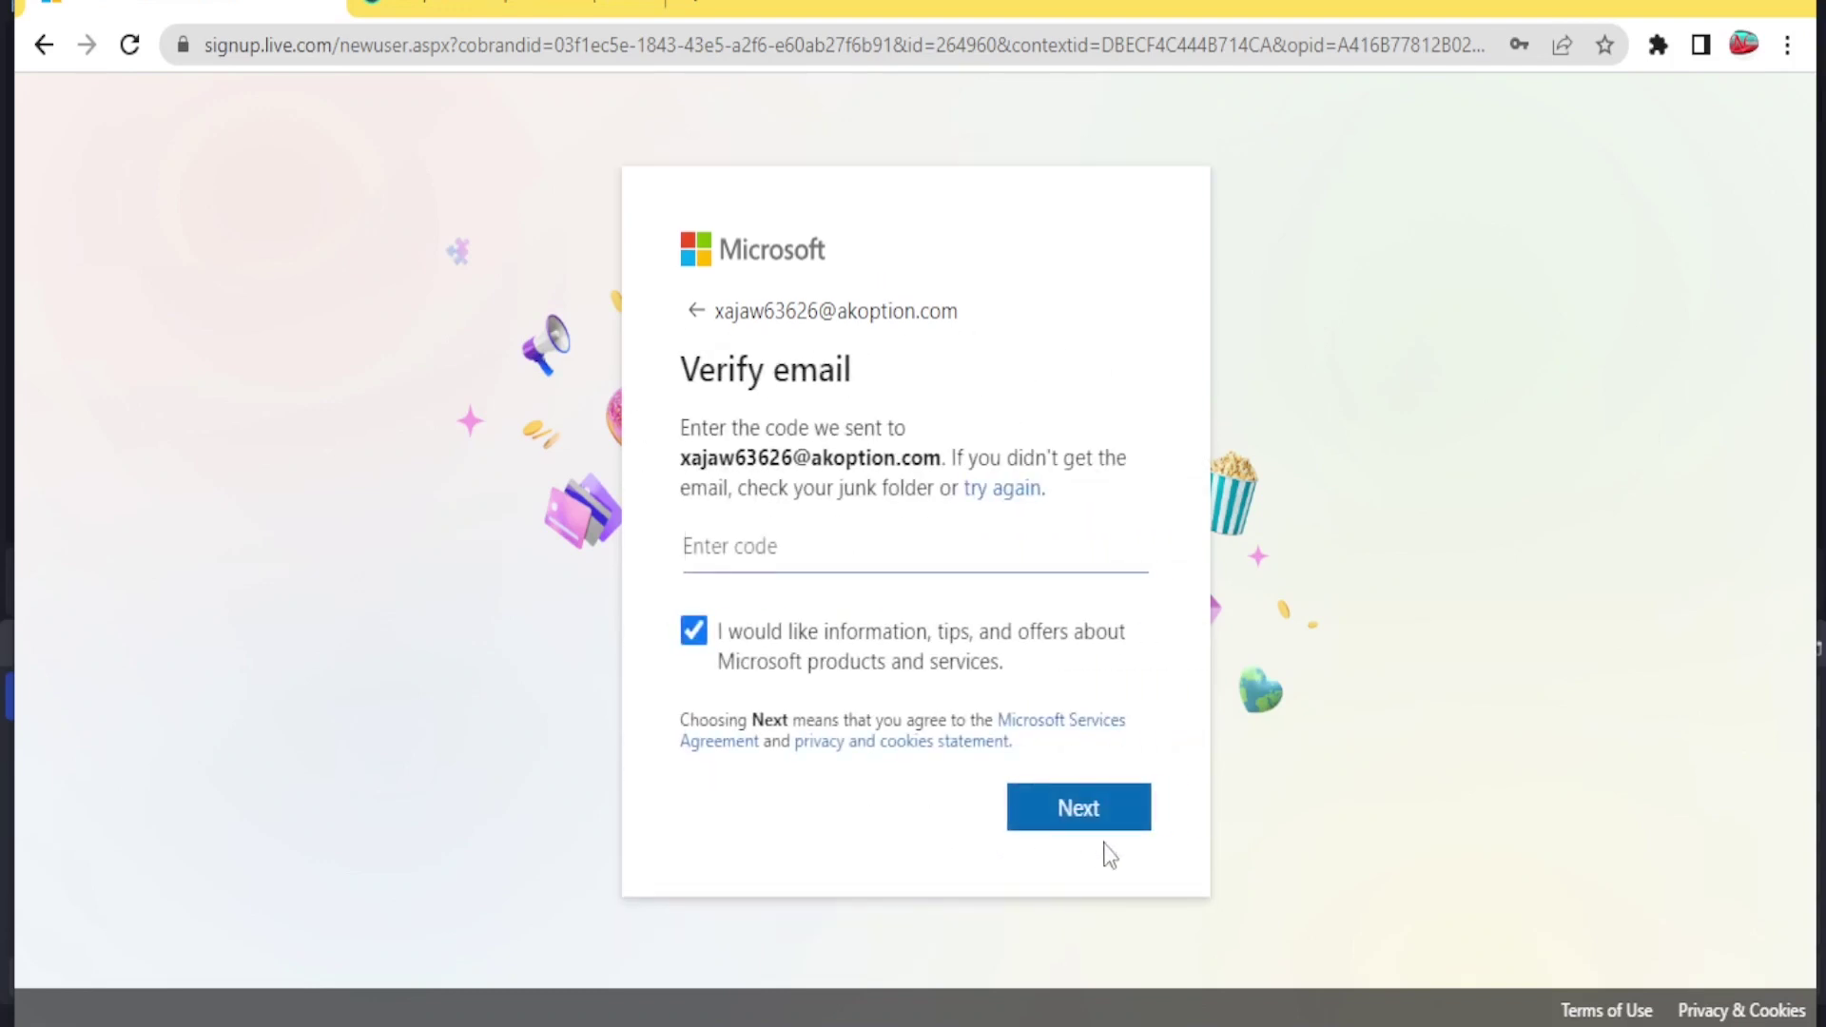
{"action": "left_click", "coordinate": [784, 549]}
Open the Microsoft account team email in Temp Mail, copy its security code, and return to sign-up
{"action": "left_click", "coordinate": [526, 9]}
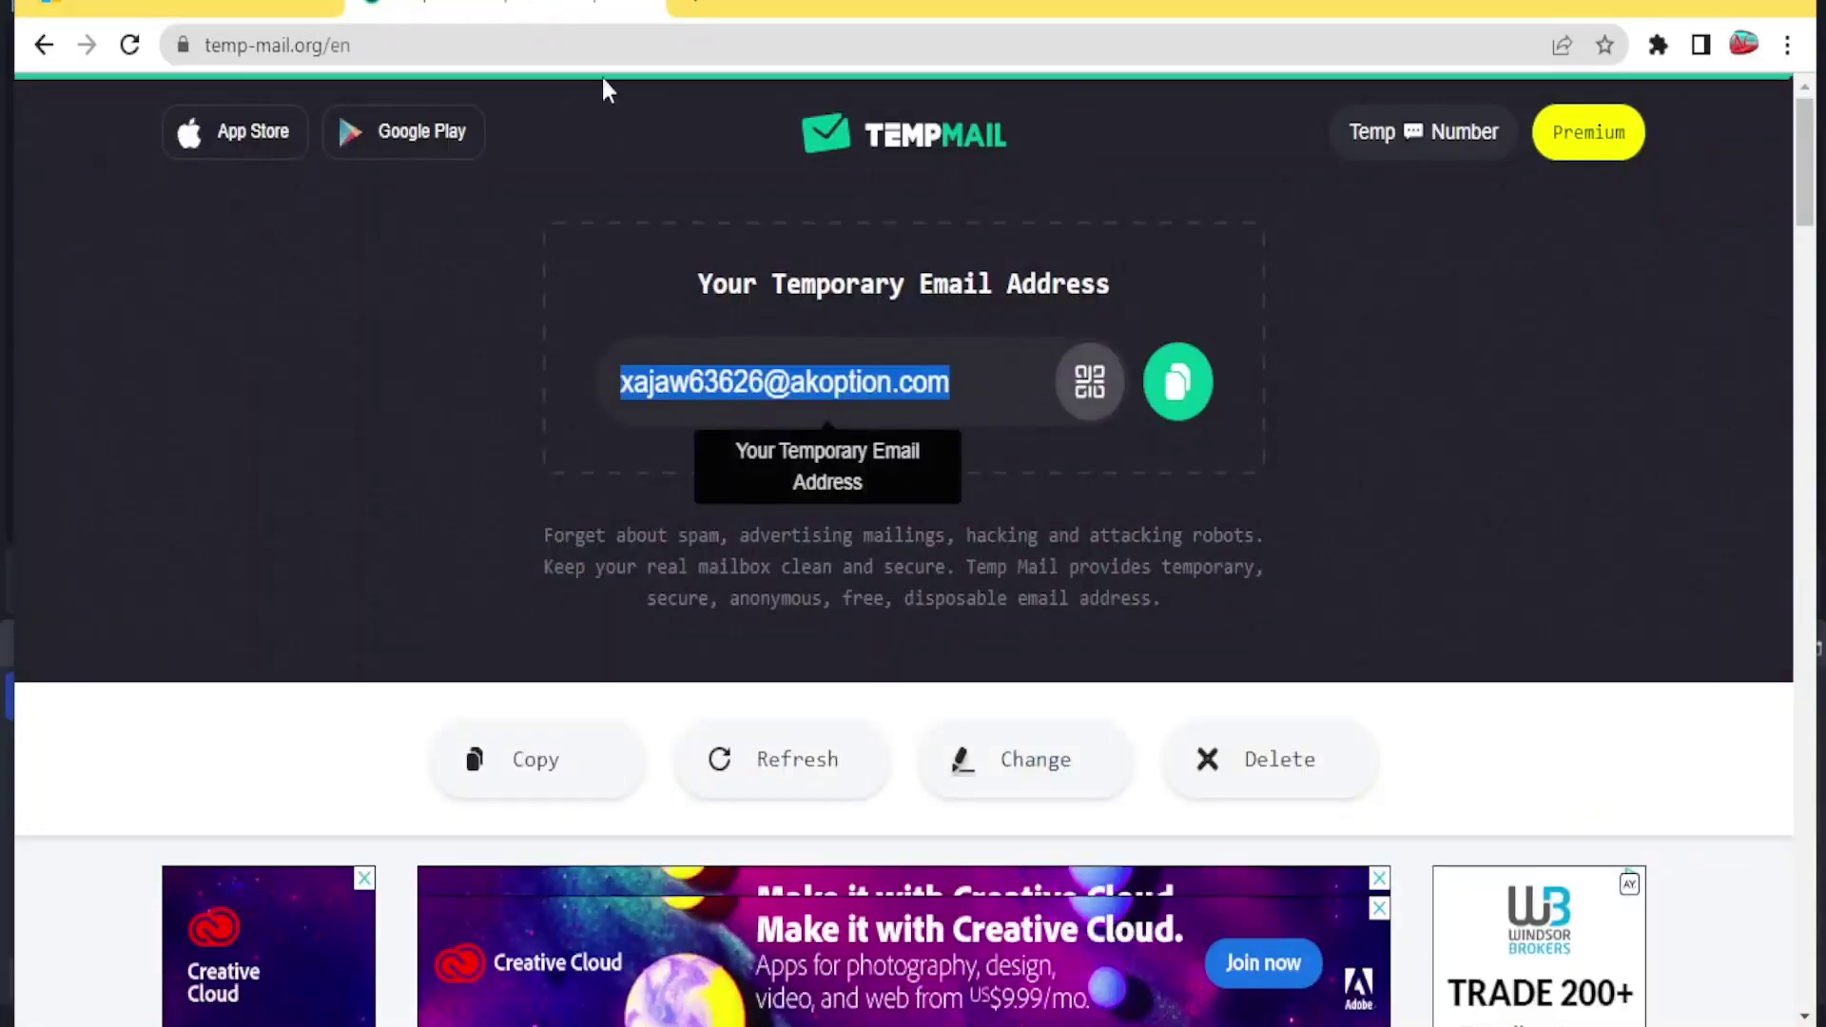
{"action": "scroll", "coordinate": [758, 460], "scroll_direction": "down", "scroll_amount": 5}
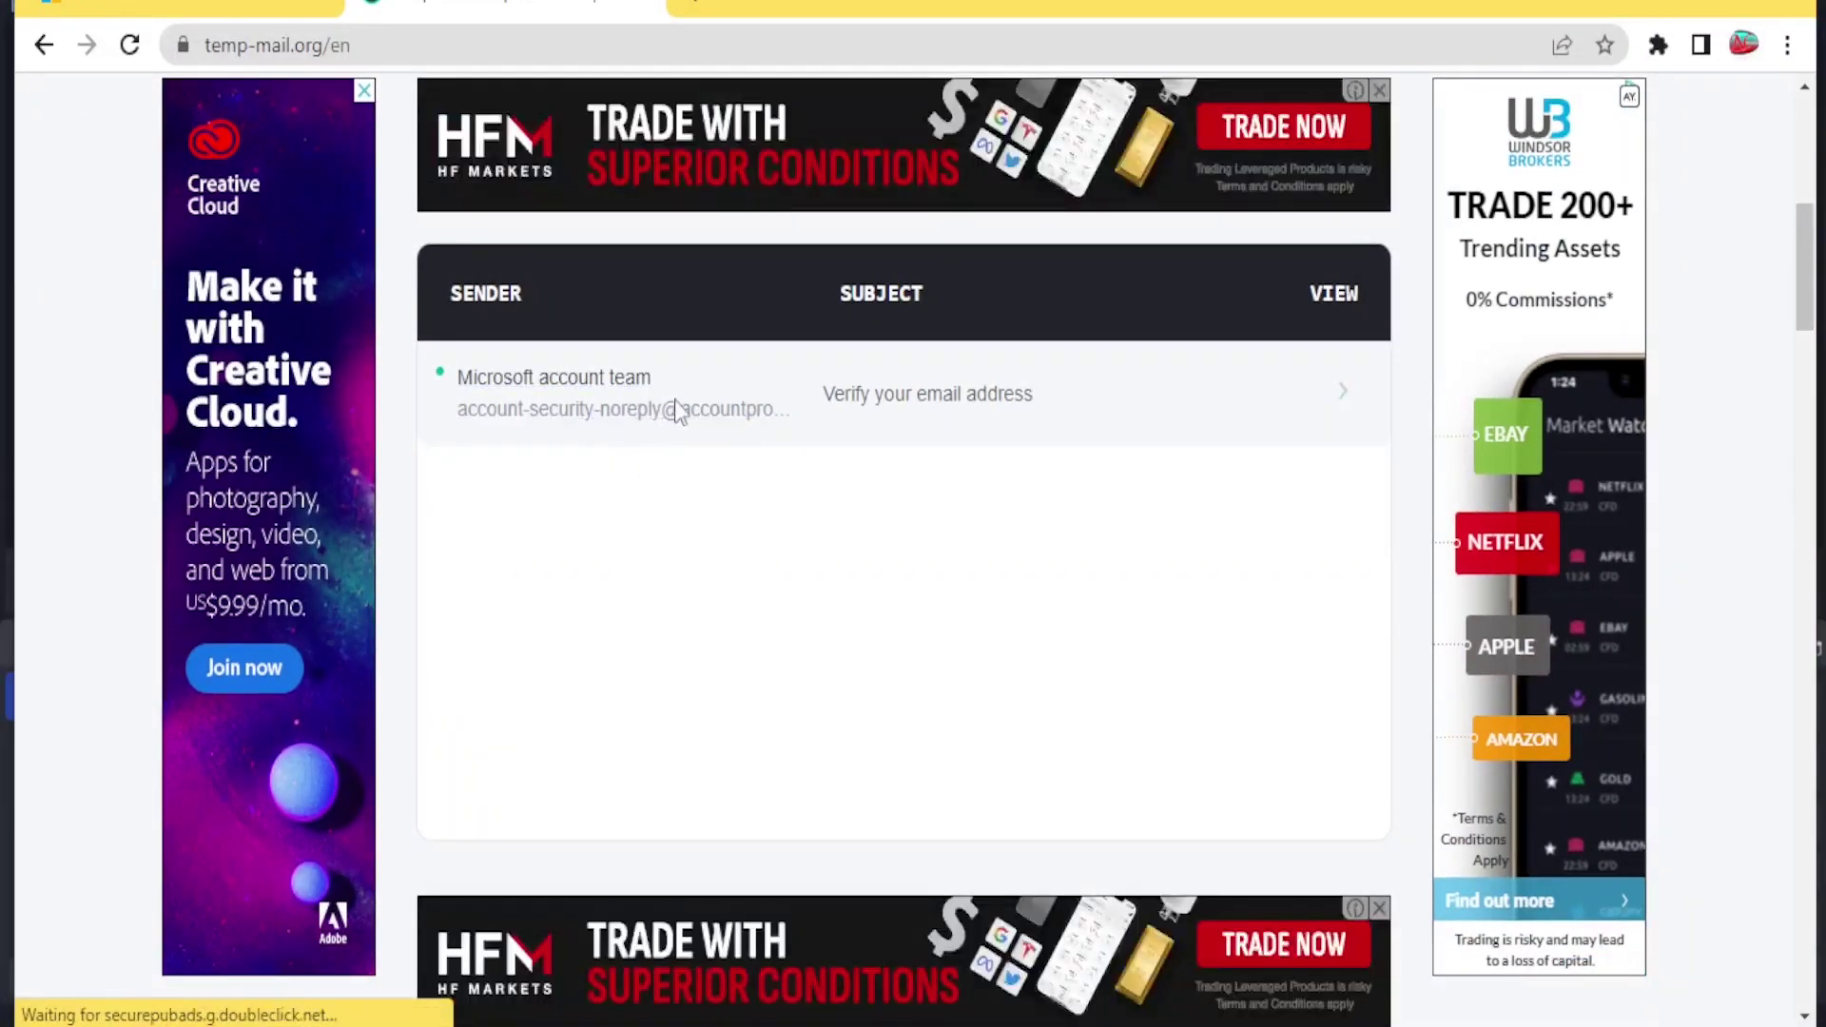
{"action": "left_click", "coordinate": [610, 397]}
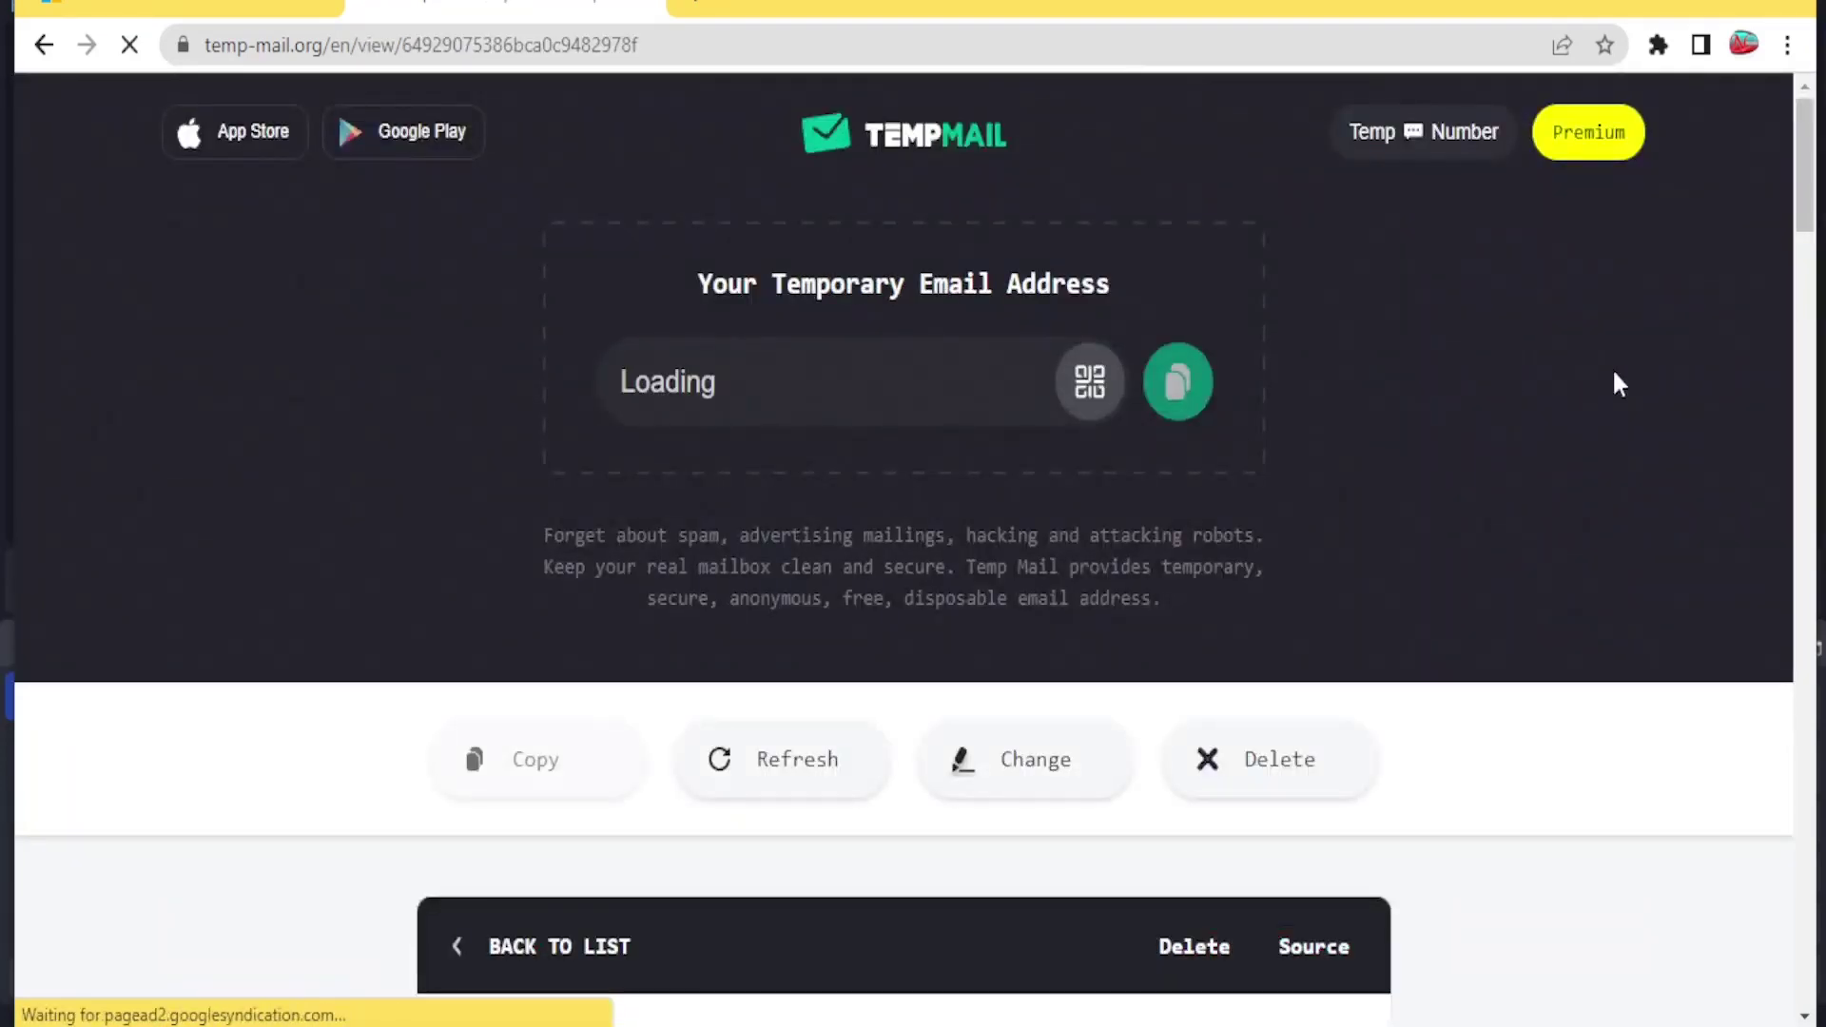
{"action": "left_click_drag", "start_coordinate": [1806, 209], "coordinate": [1814, 356]}
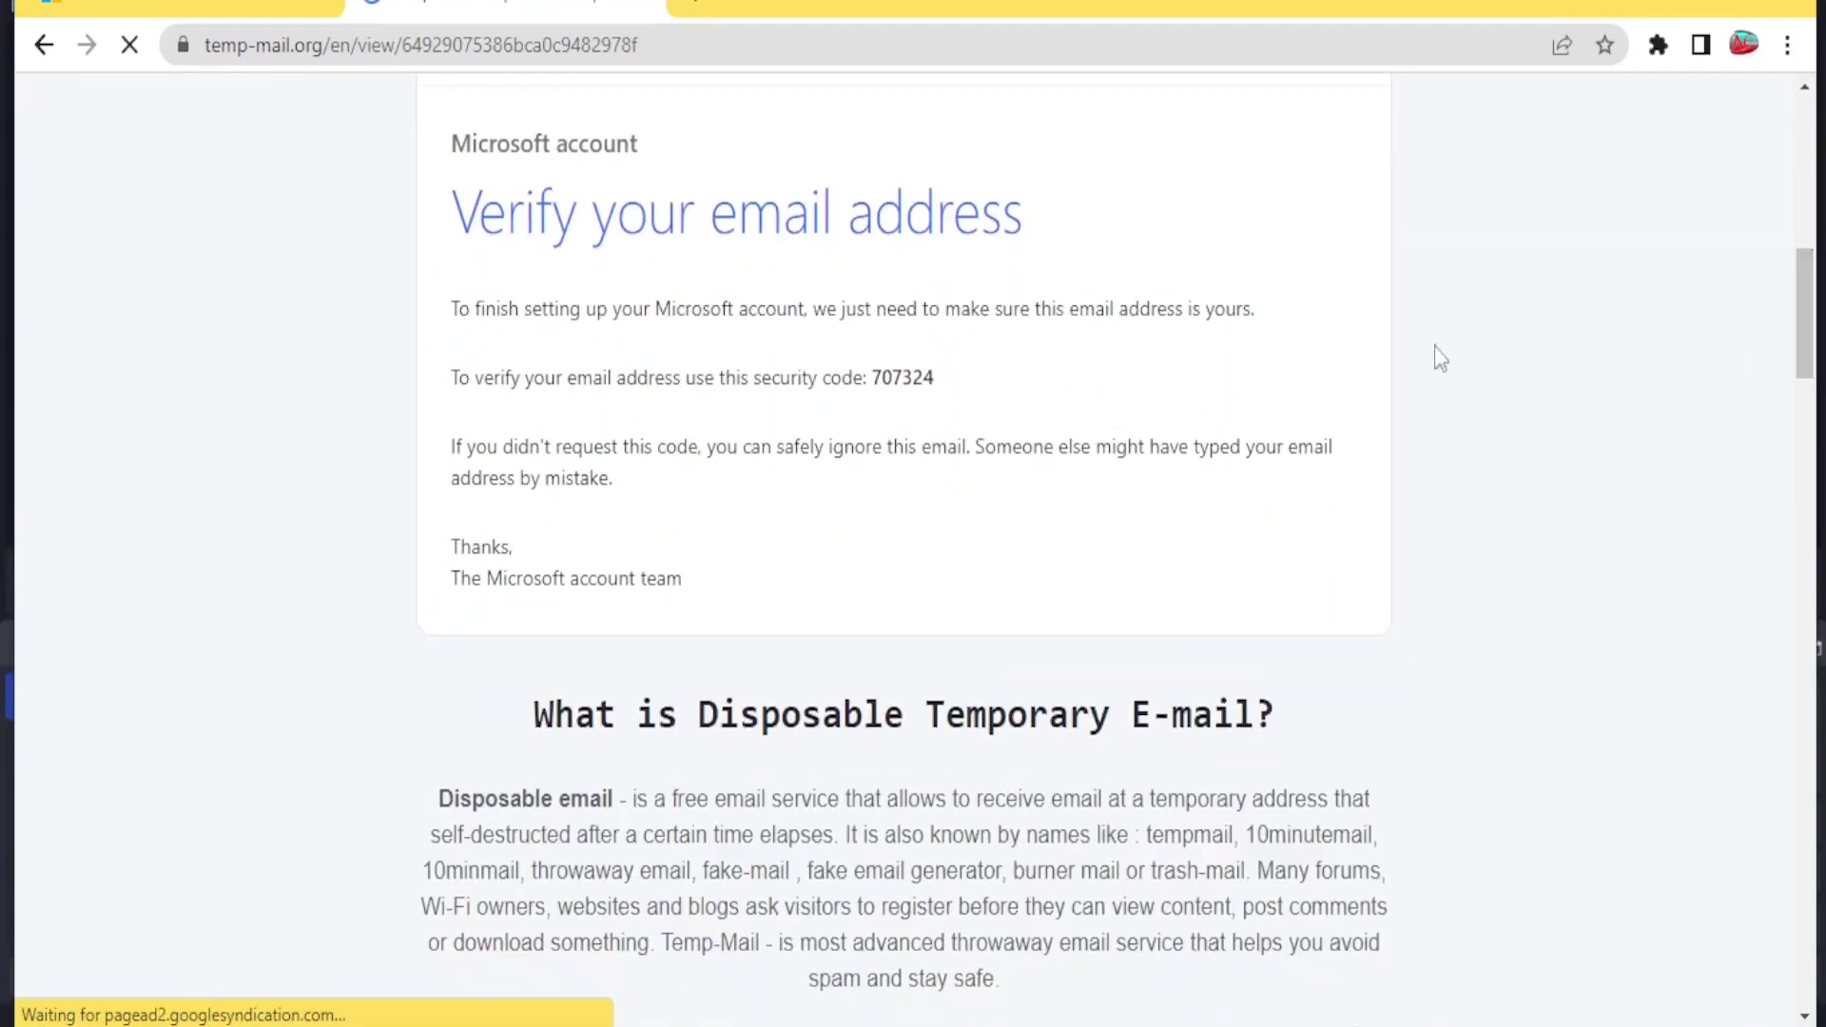
{"action": "scroll", "coordinate": [1094, 351], "scroll_direction": "up", "scroll_amount": 2}
{"action": "left_click_drag", "start_coordinate": [946, 518], "coordinate": [875, 528]}
{"action": "key", "text": "ctrl+c"}
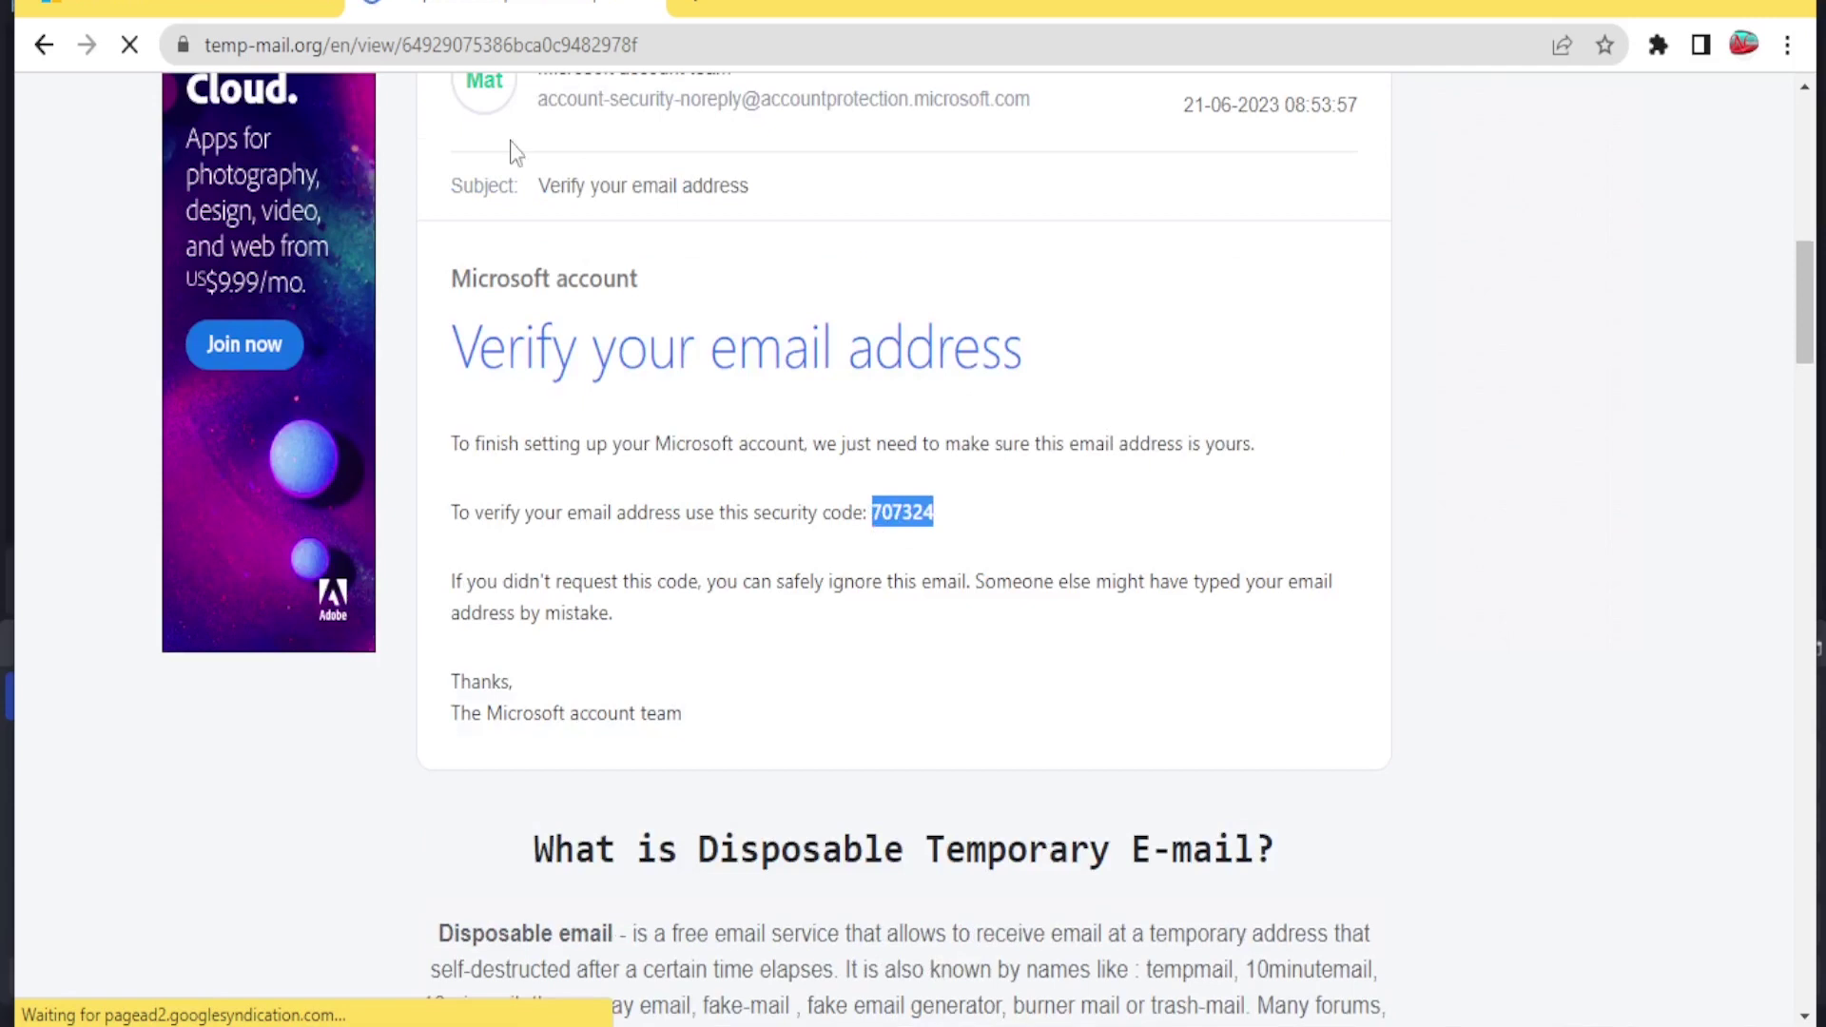
{"action": "left_click", "coordinate": [235, 4]}
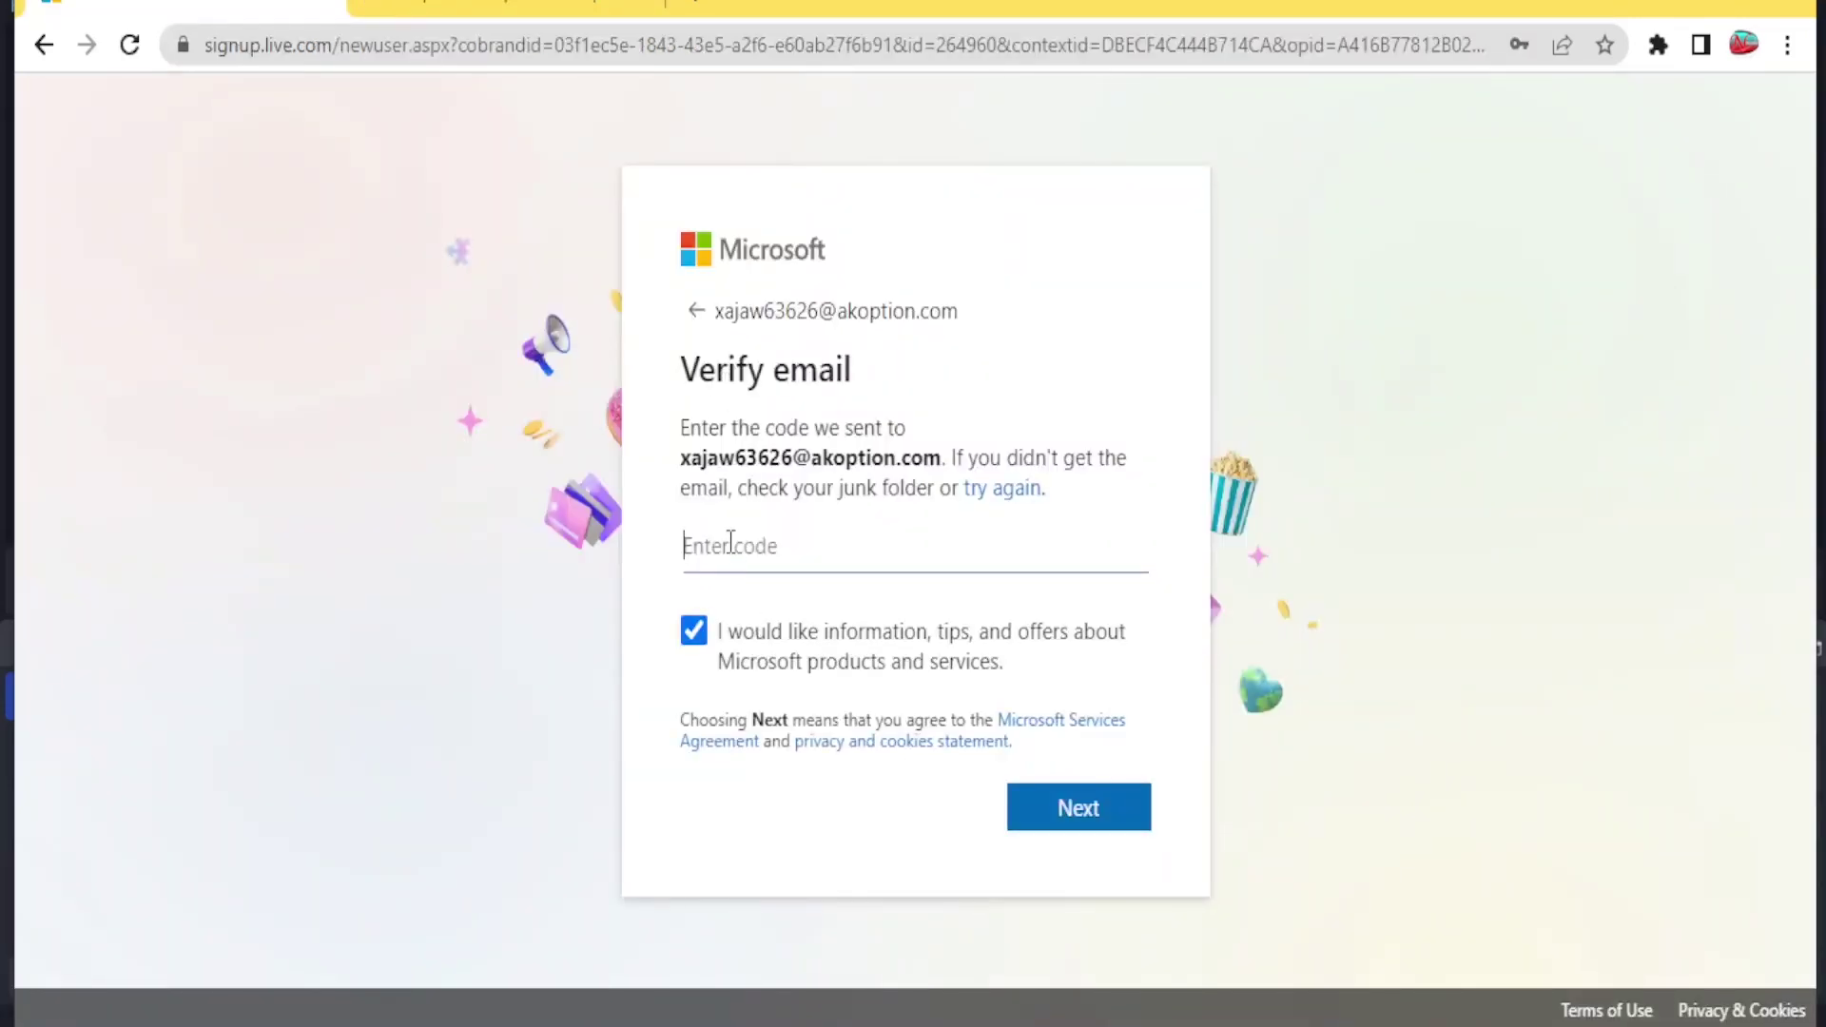
Paste the emailed security code, keep the Microsoft offers option checked, and submit
{"action": "left_click", "coordinate": [723, 559]}
{"action": "key", "text": "ctrl+v"}
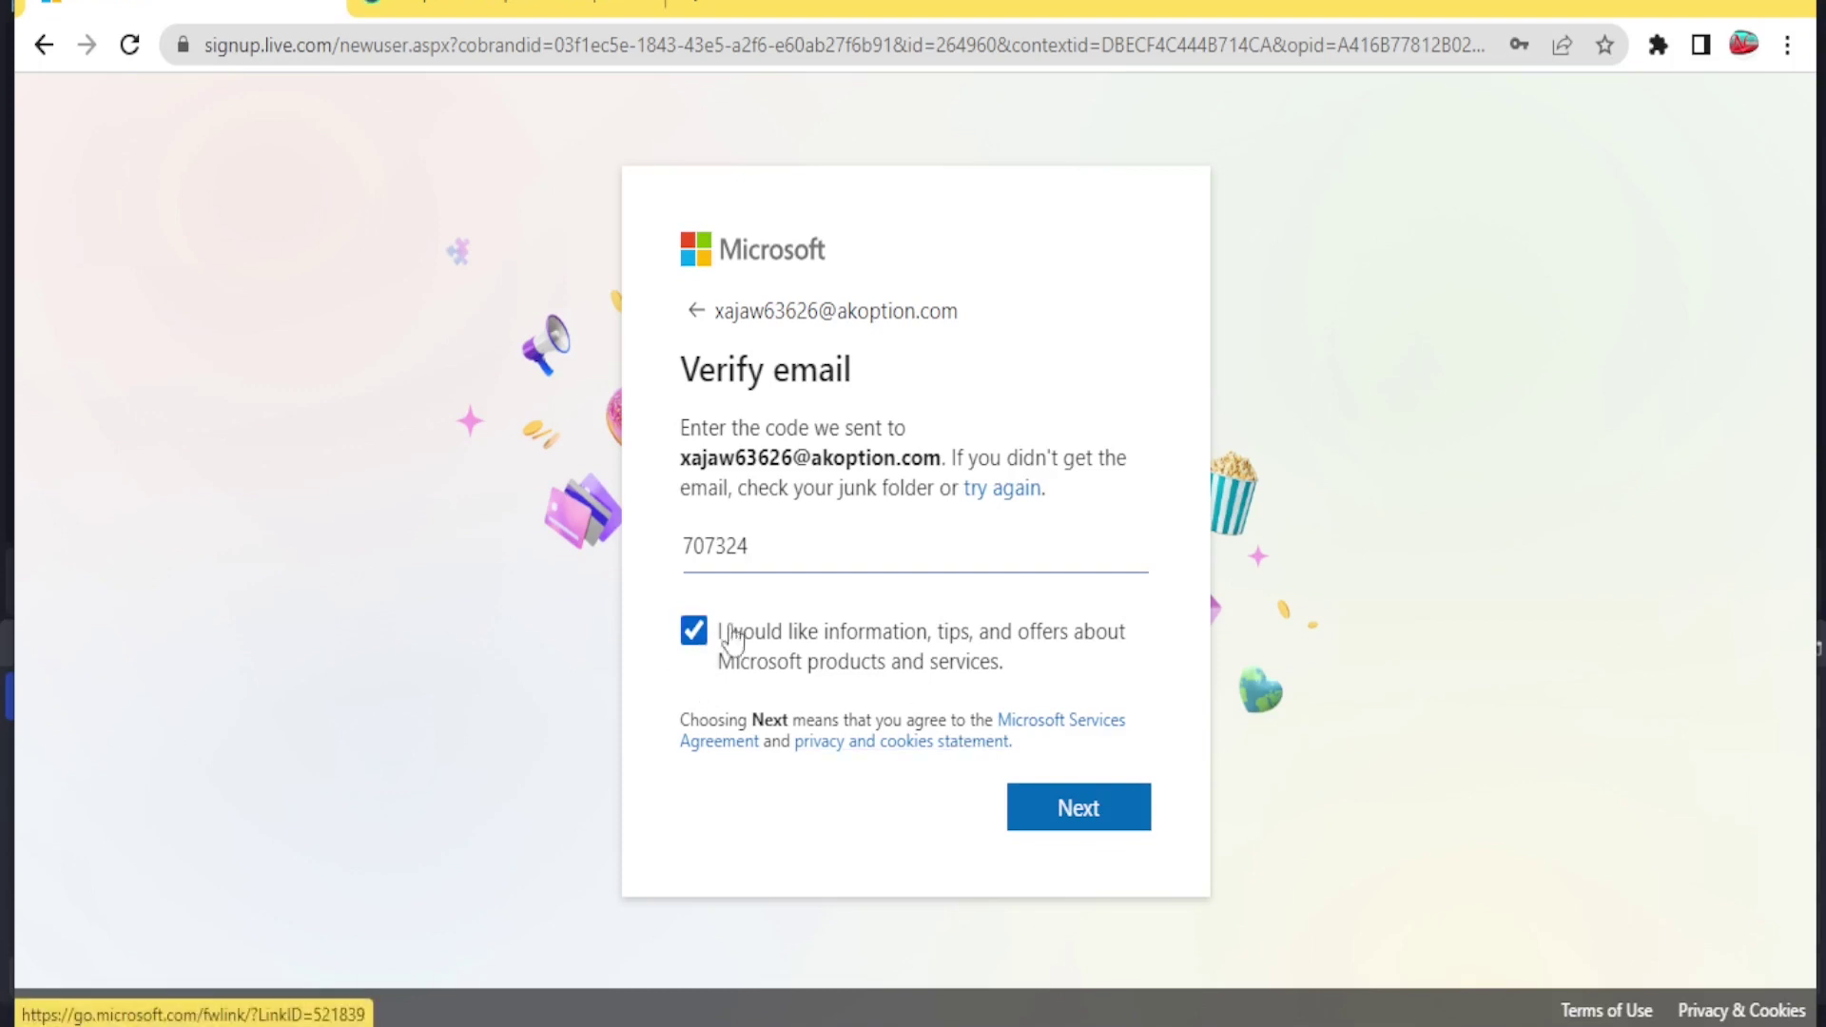
{"action": "left_click", "coordinate": [697, 633]}
{"action": "left_click", "coordinate": [700, 635]}
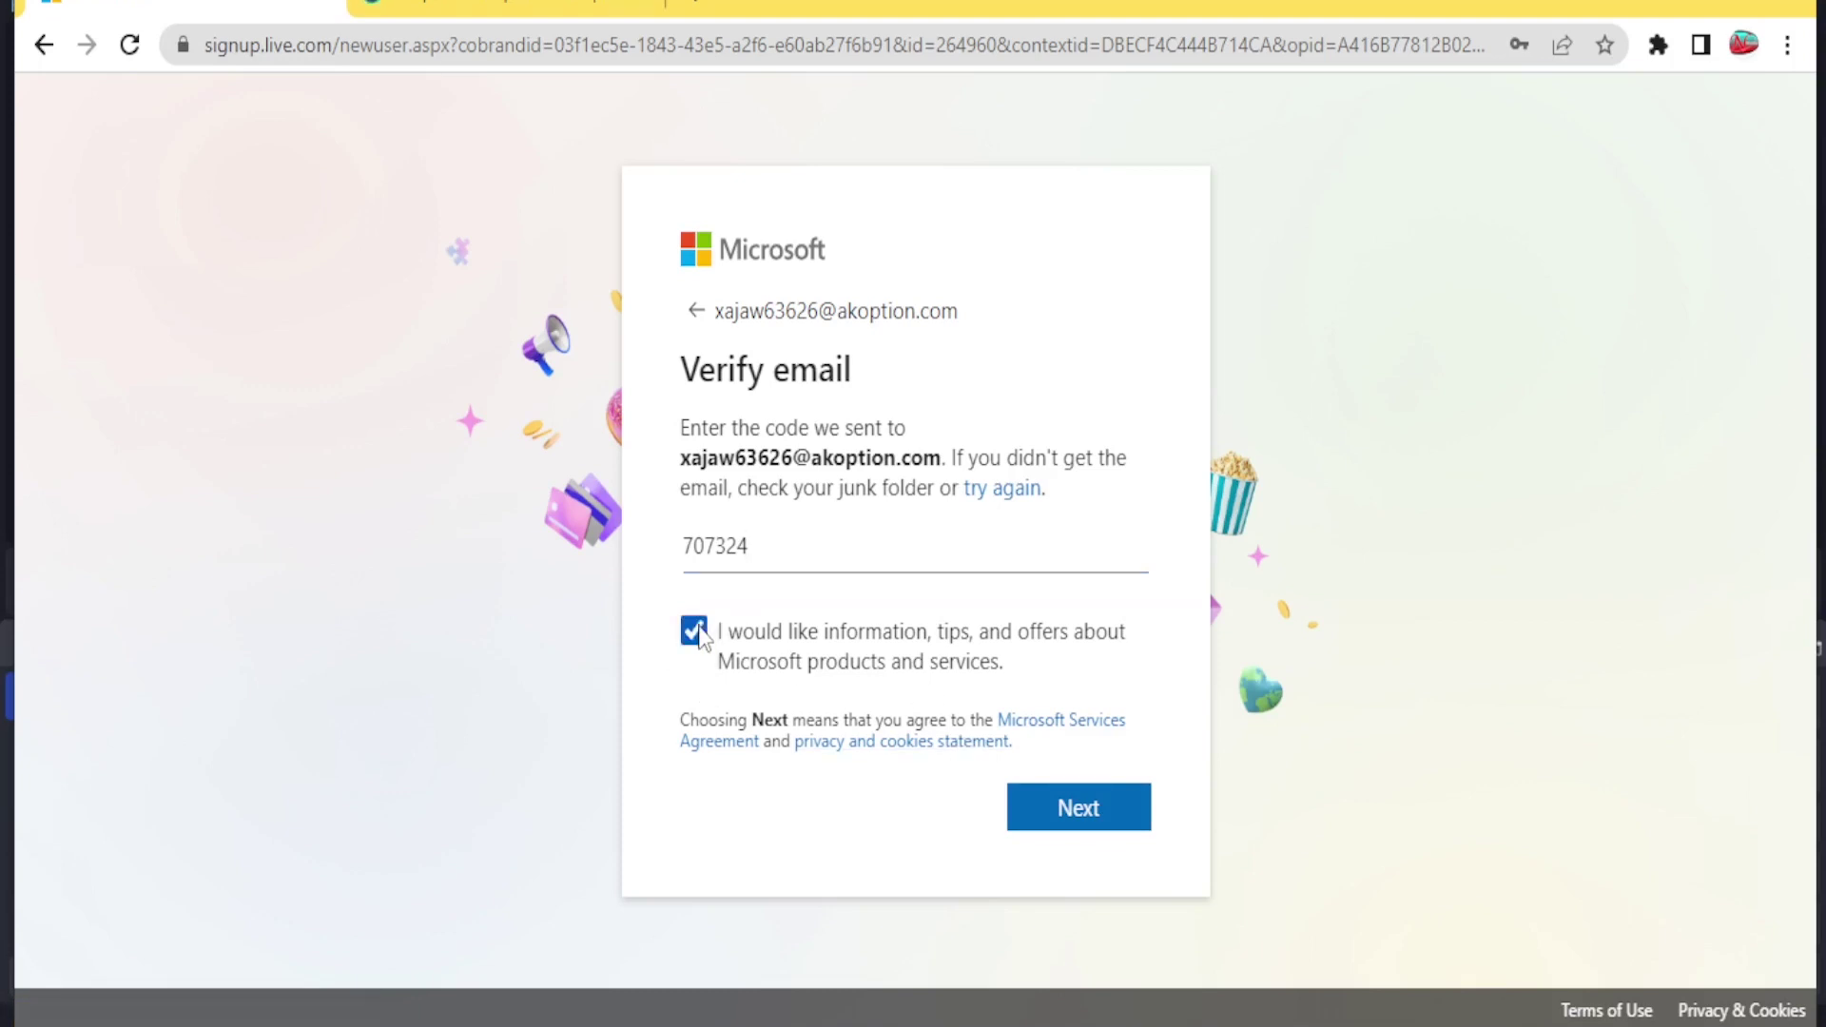
{"action": "left_click", "coordinate": [1063, 810]}
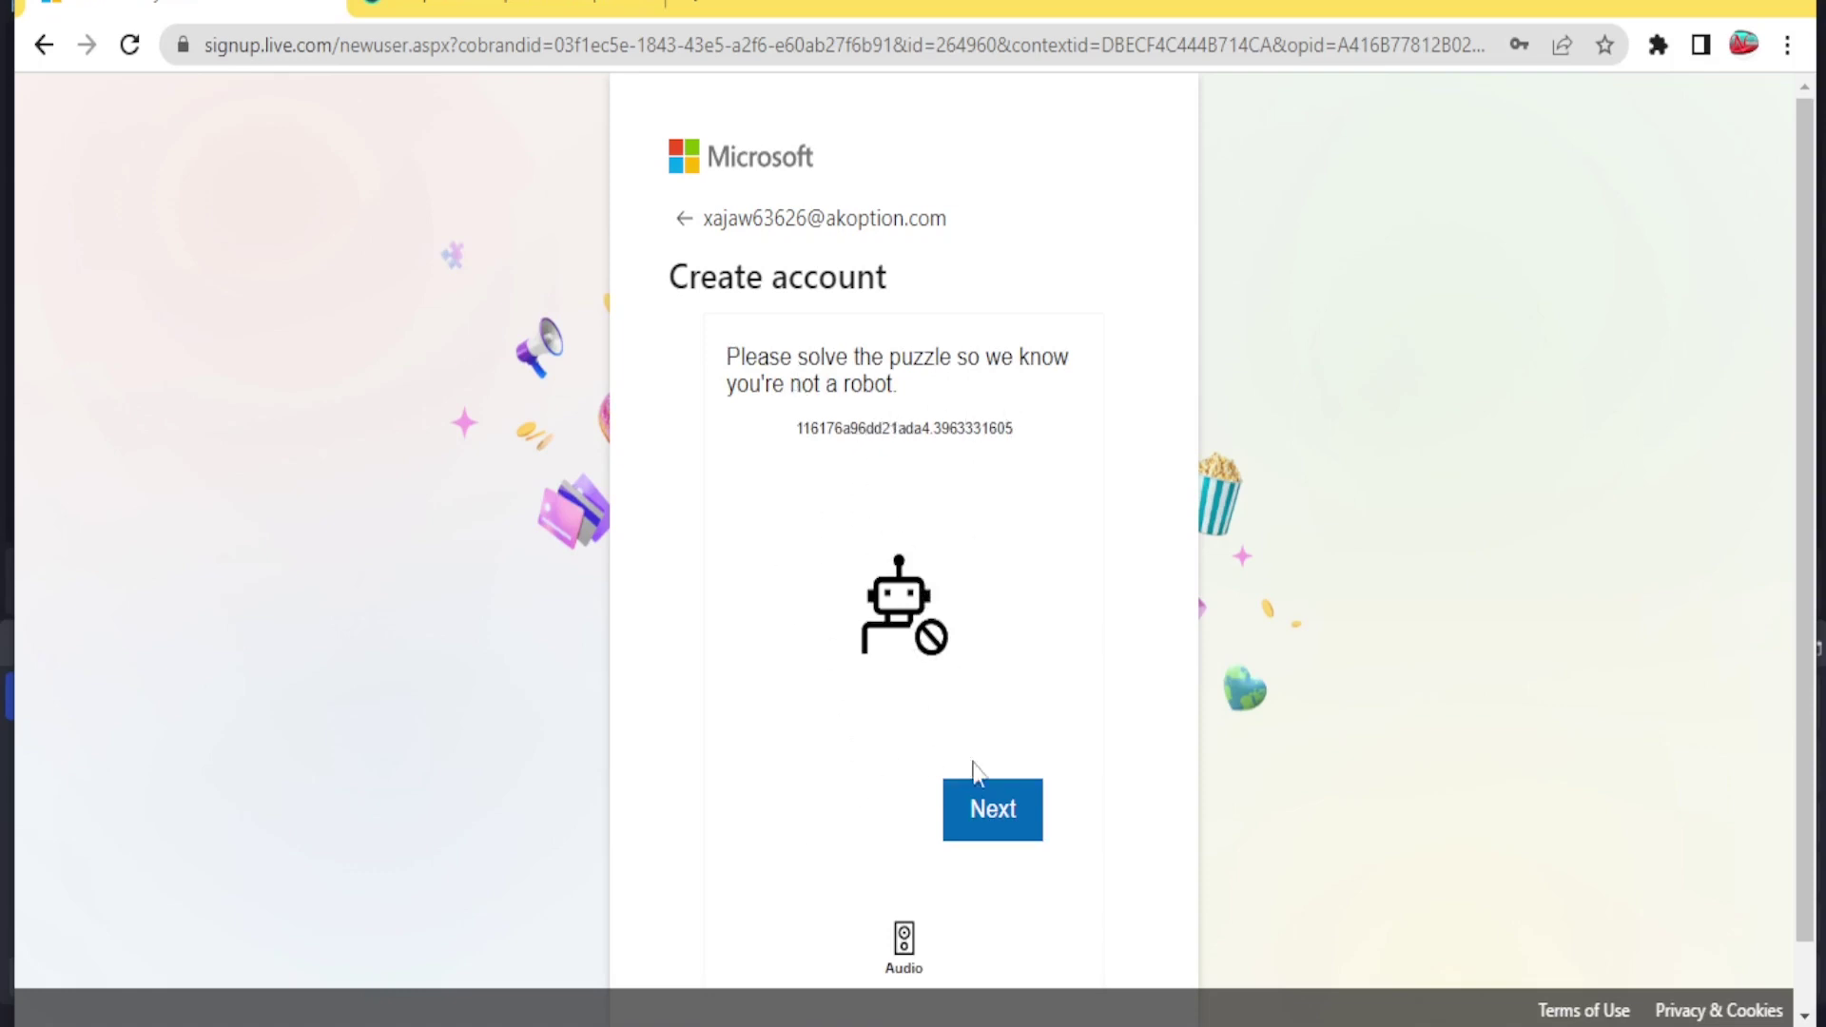
Solve the robot check by rotating the animal to match the hand's direction
{"action": "left_click", "coordinate": [992, 833]}
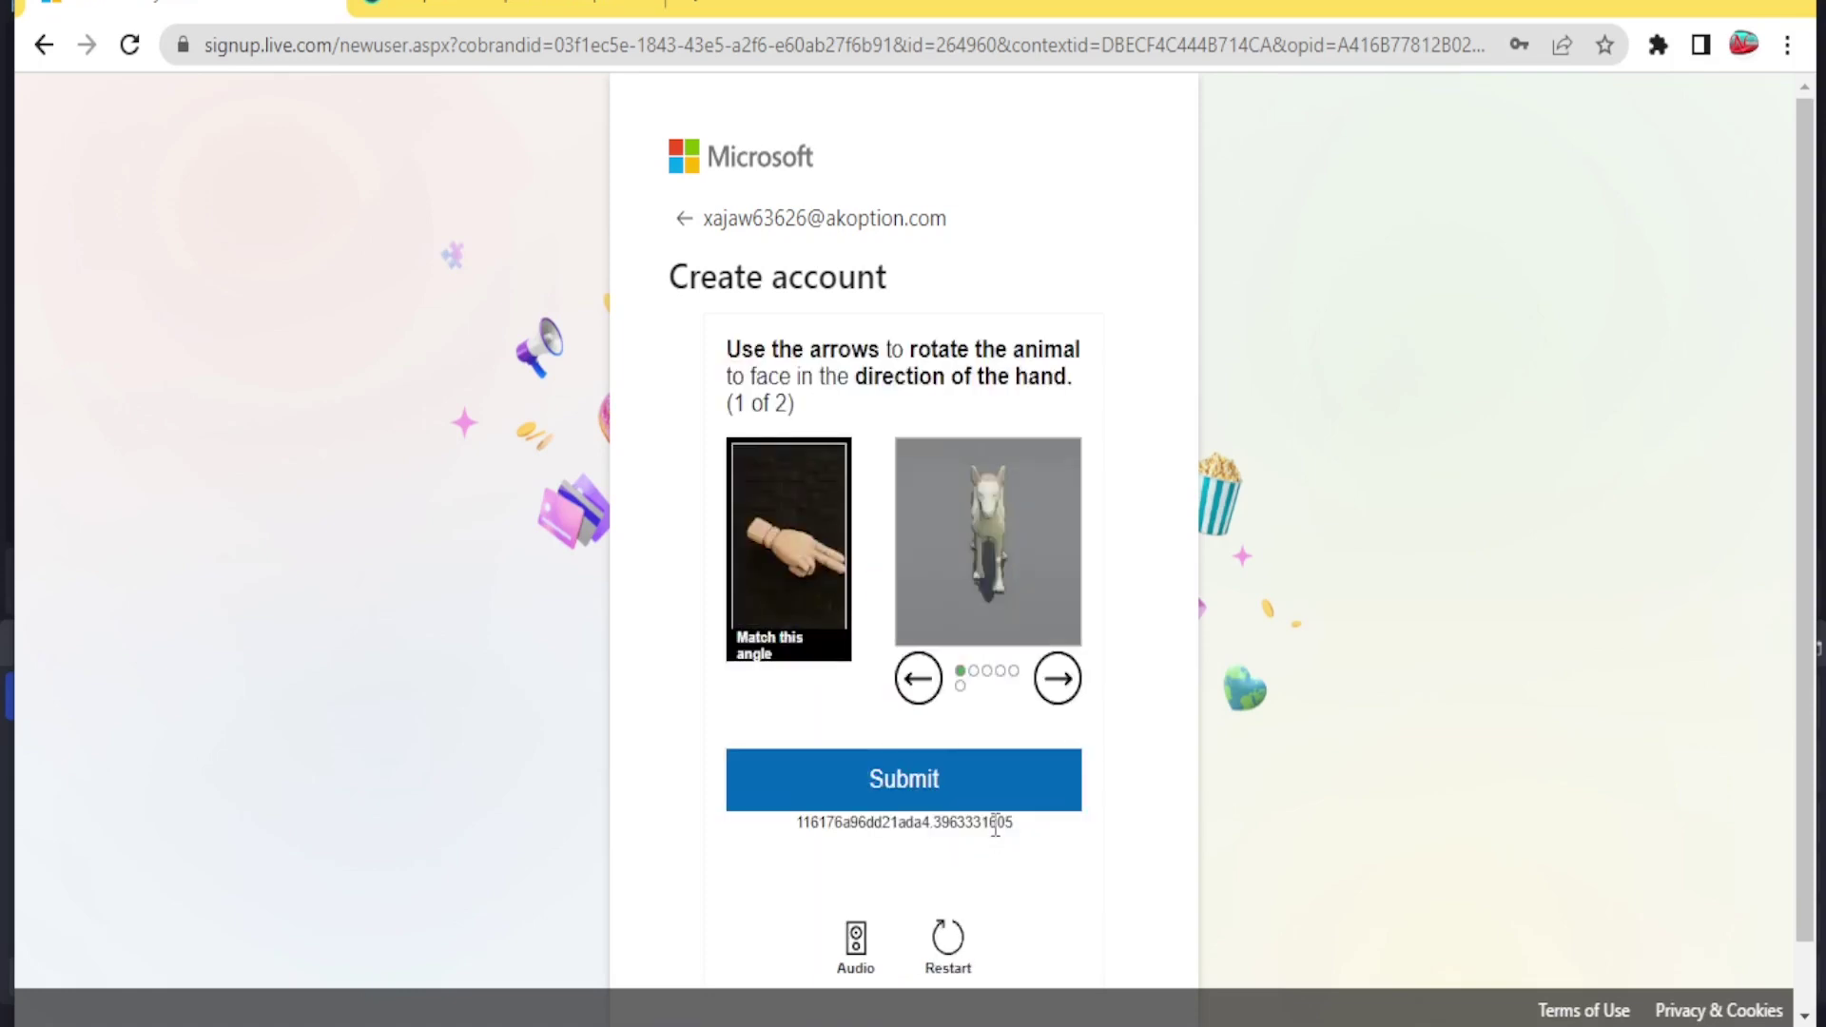
{"action": "left_click", "coordinate": [1056, 679]}
{"action": "left_click", "coordinate": [1056, 679]}
{"action": "left_click", "coordinate": [918, 679]}
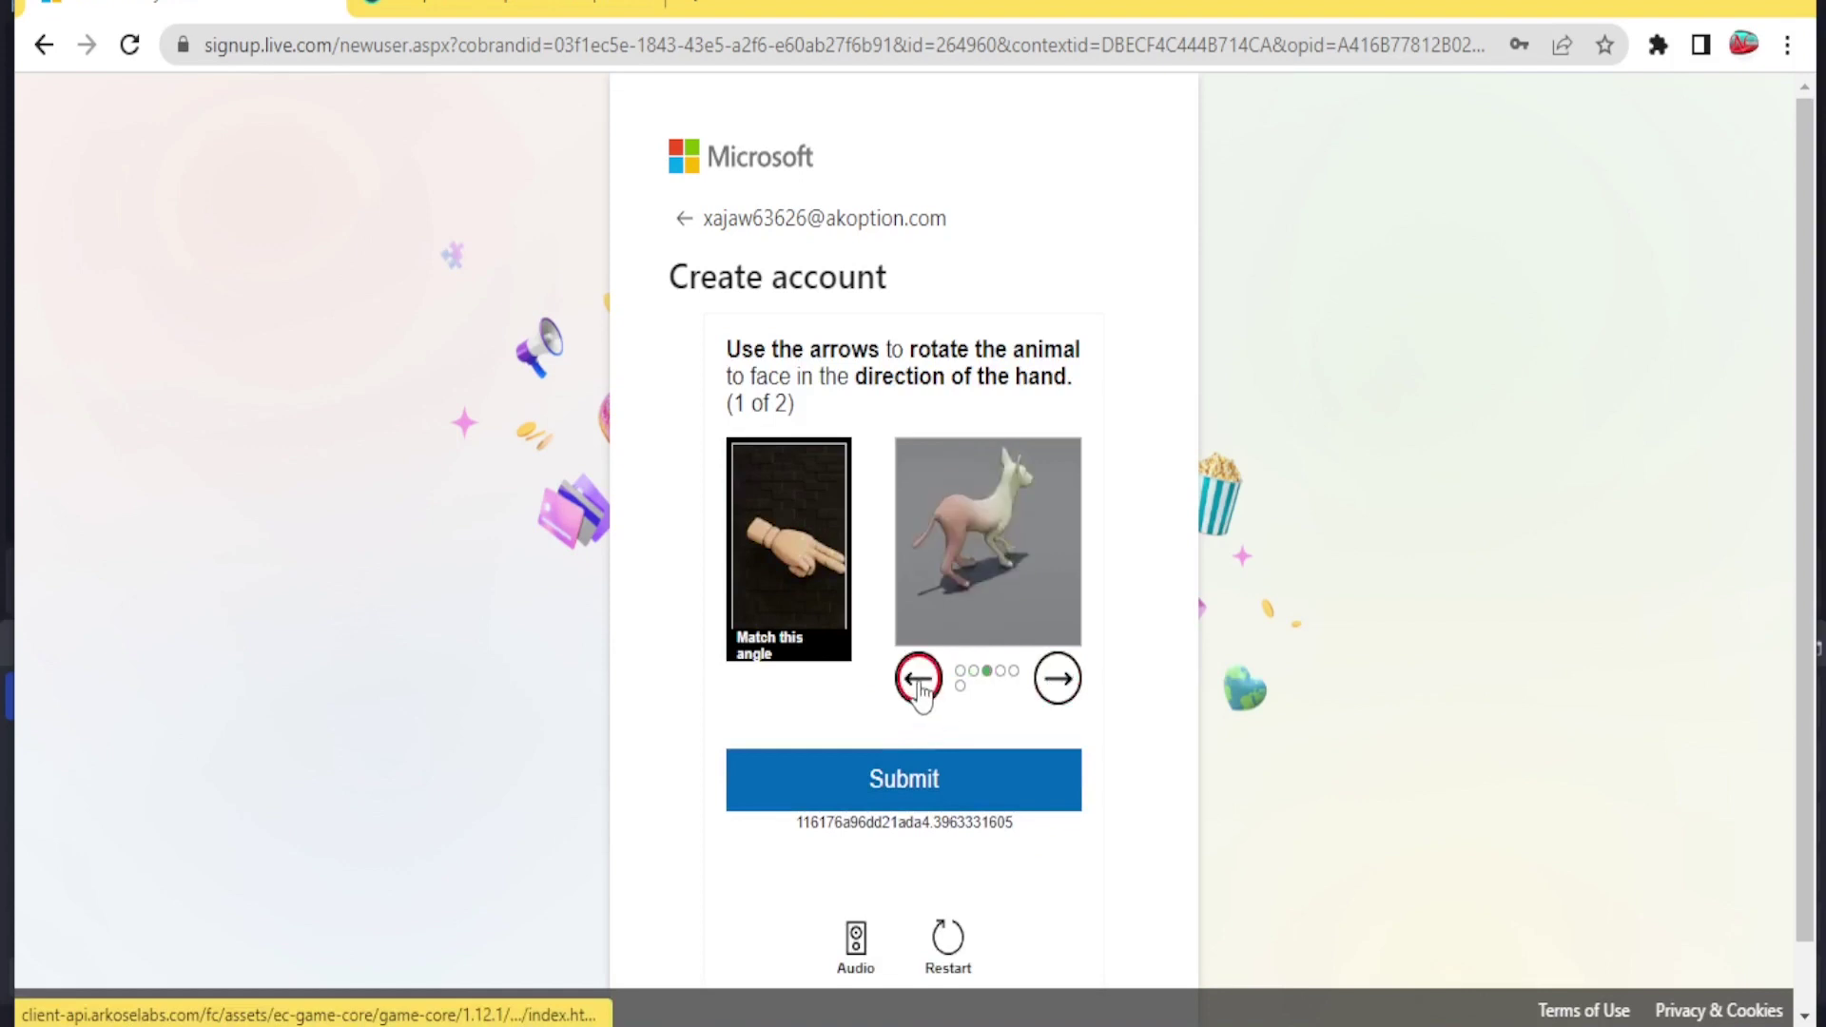
{"action": "left_click", "coordinate": [960, 781]}
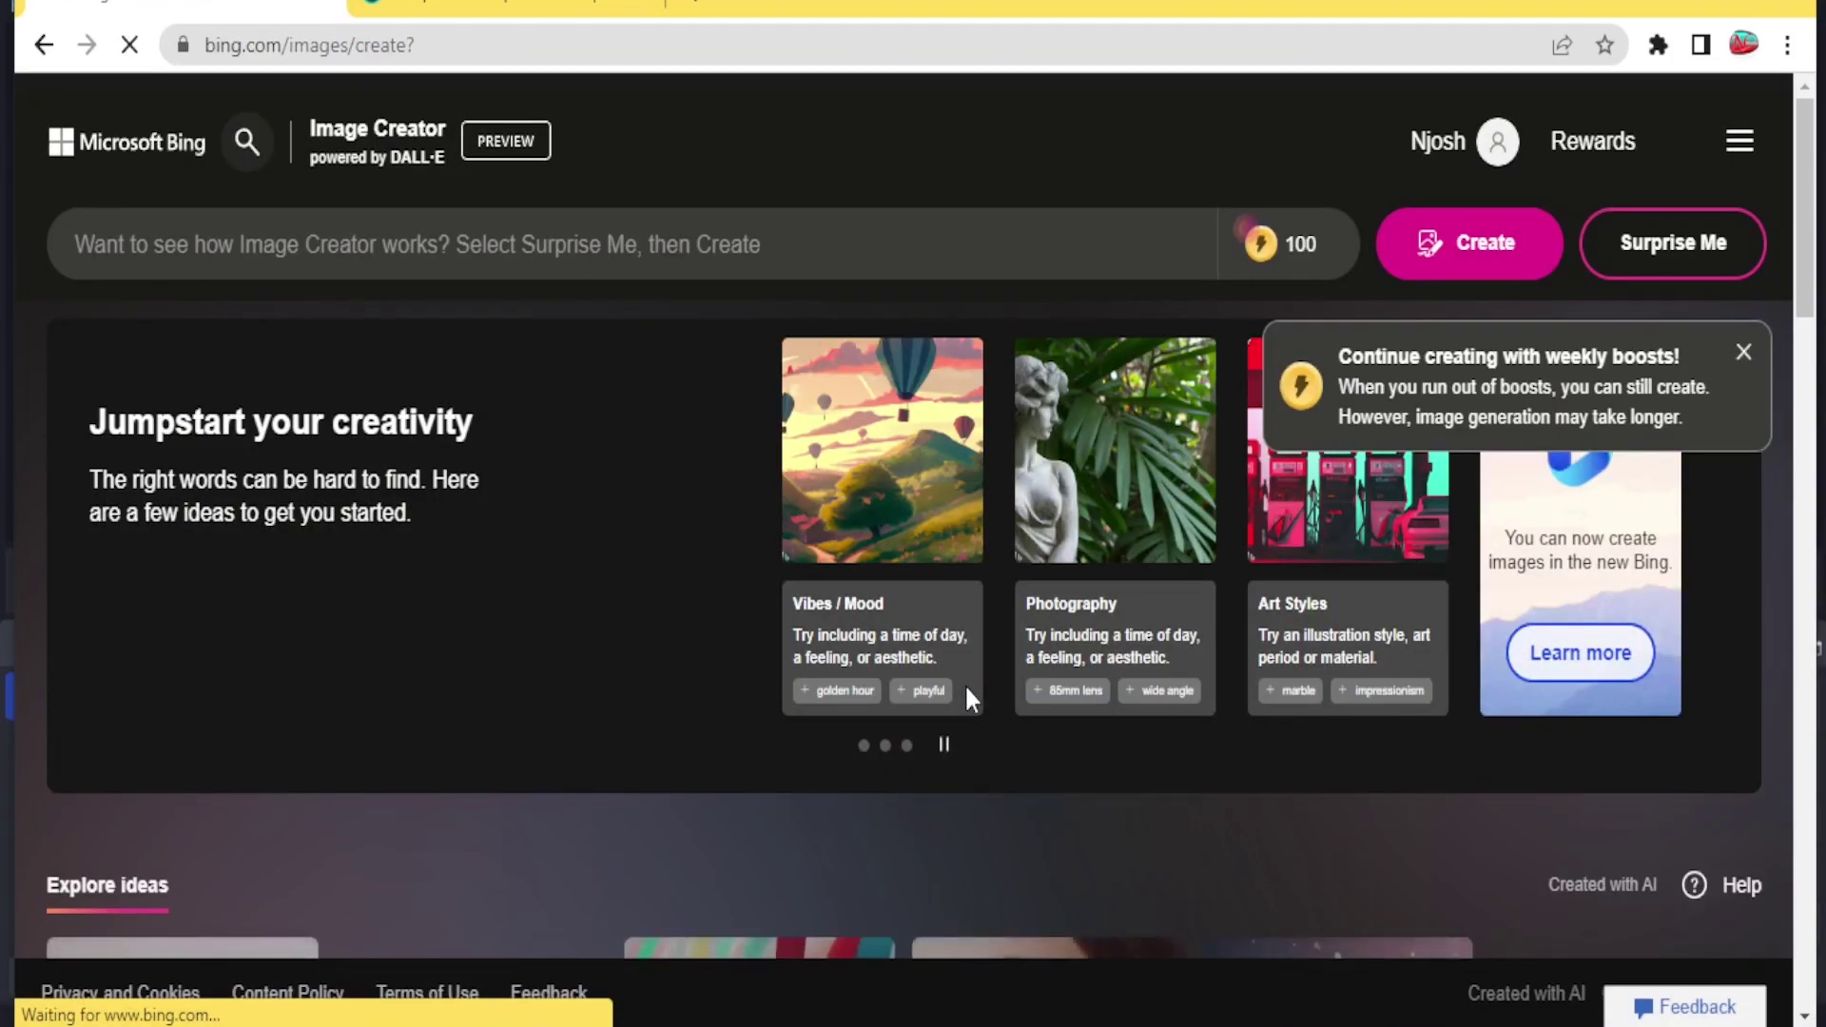
Check the boost counter showing 100 boosts for today and focus the empty prompt box
{"action": "left_click", "coordinate": [354, 233]}
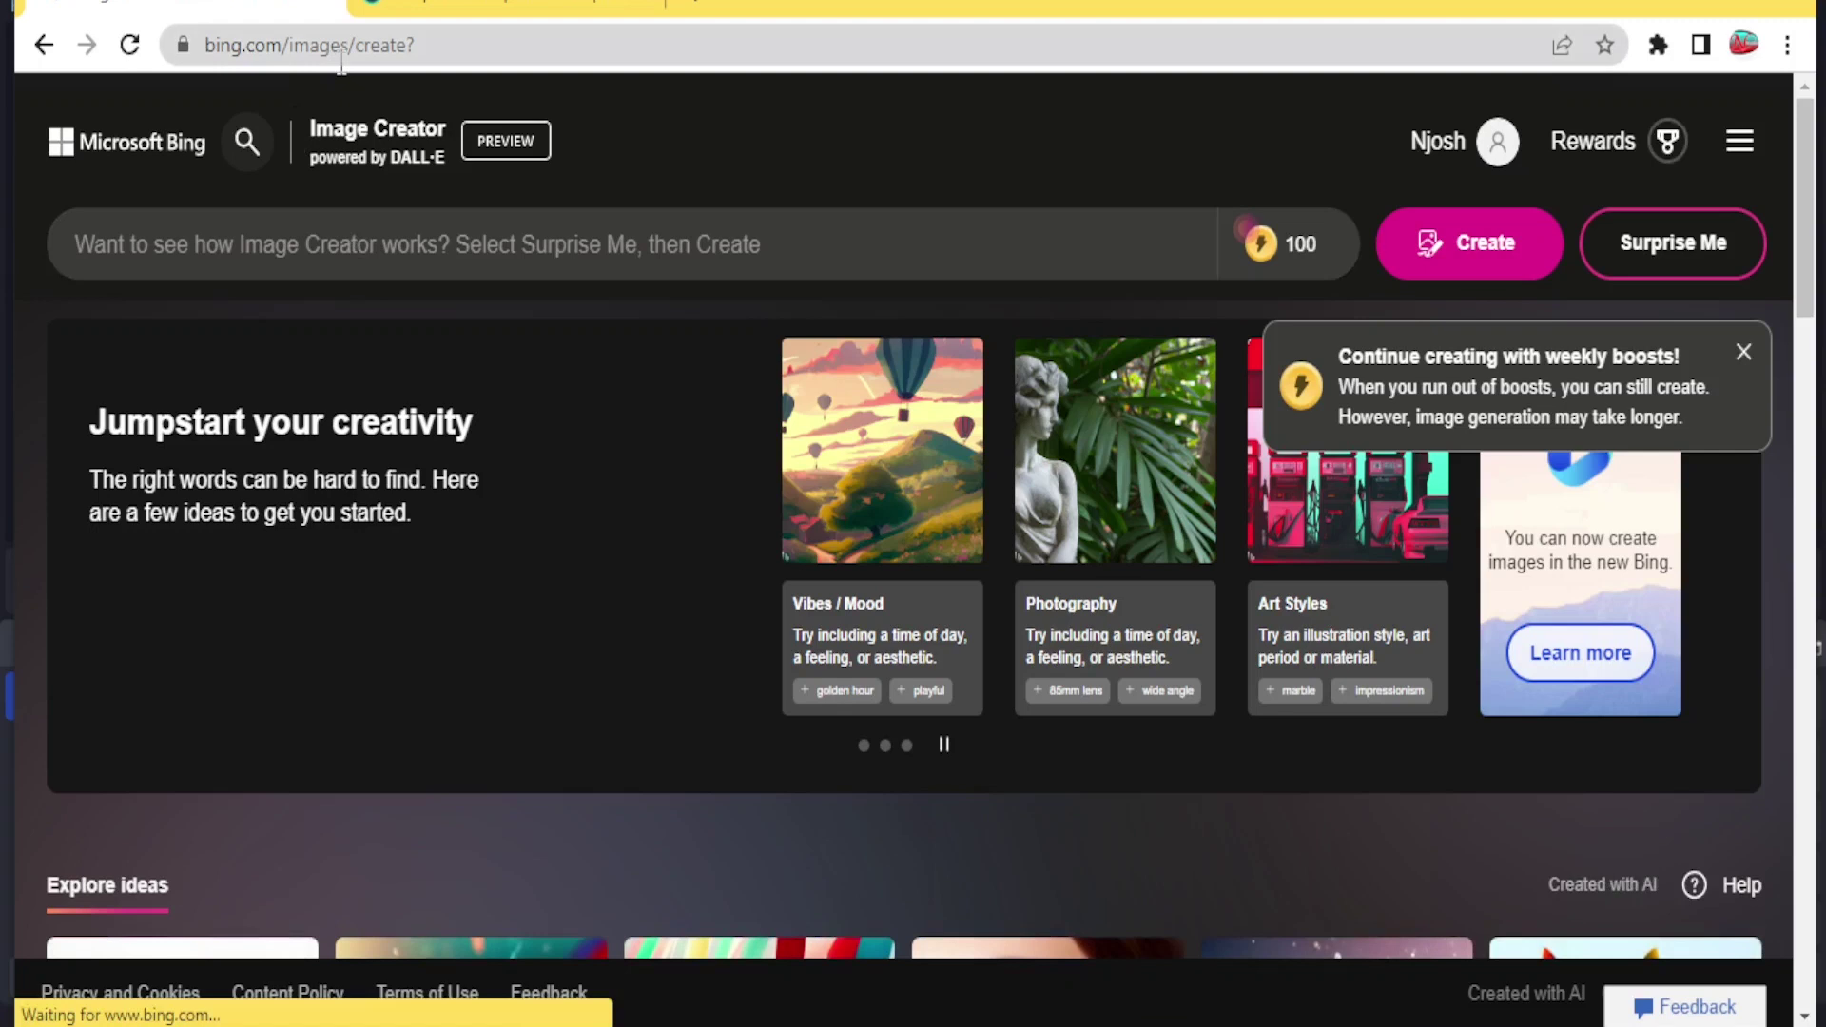
{"action": "mouse_move", "coordinate": [1247, 259]}
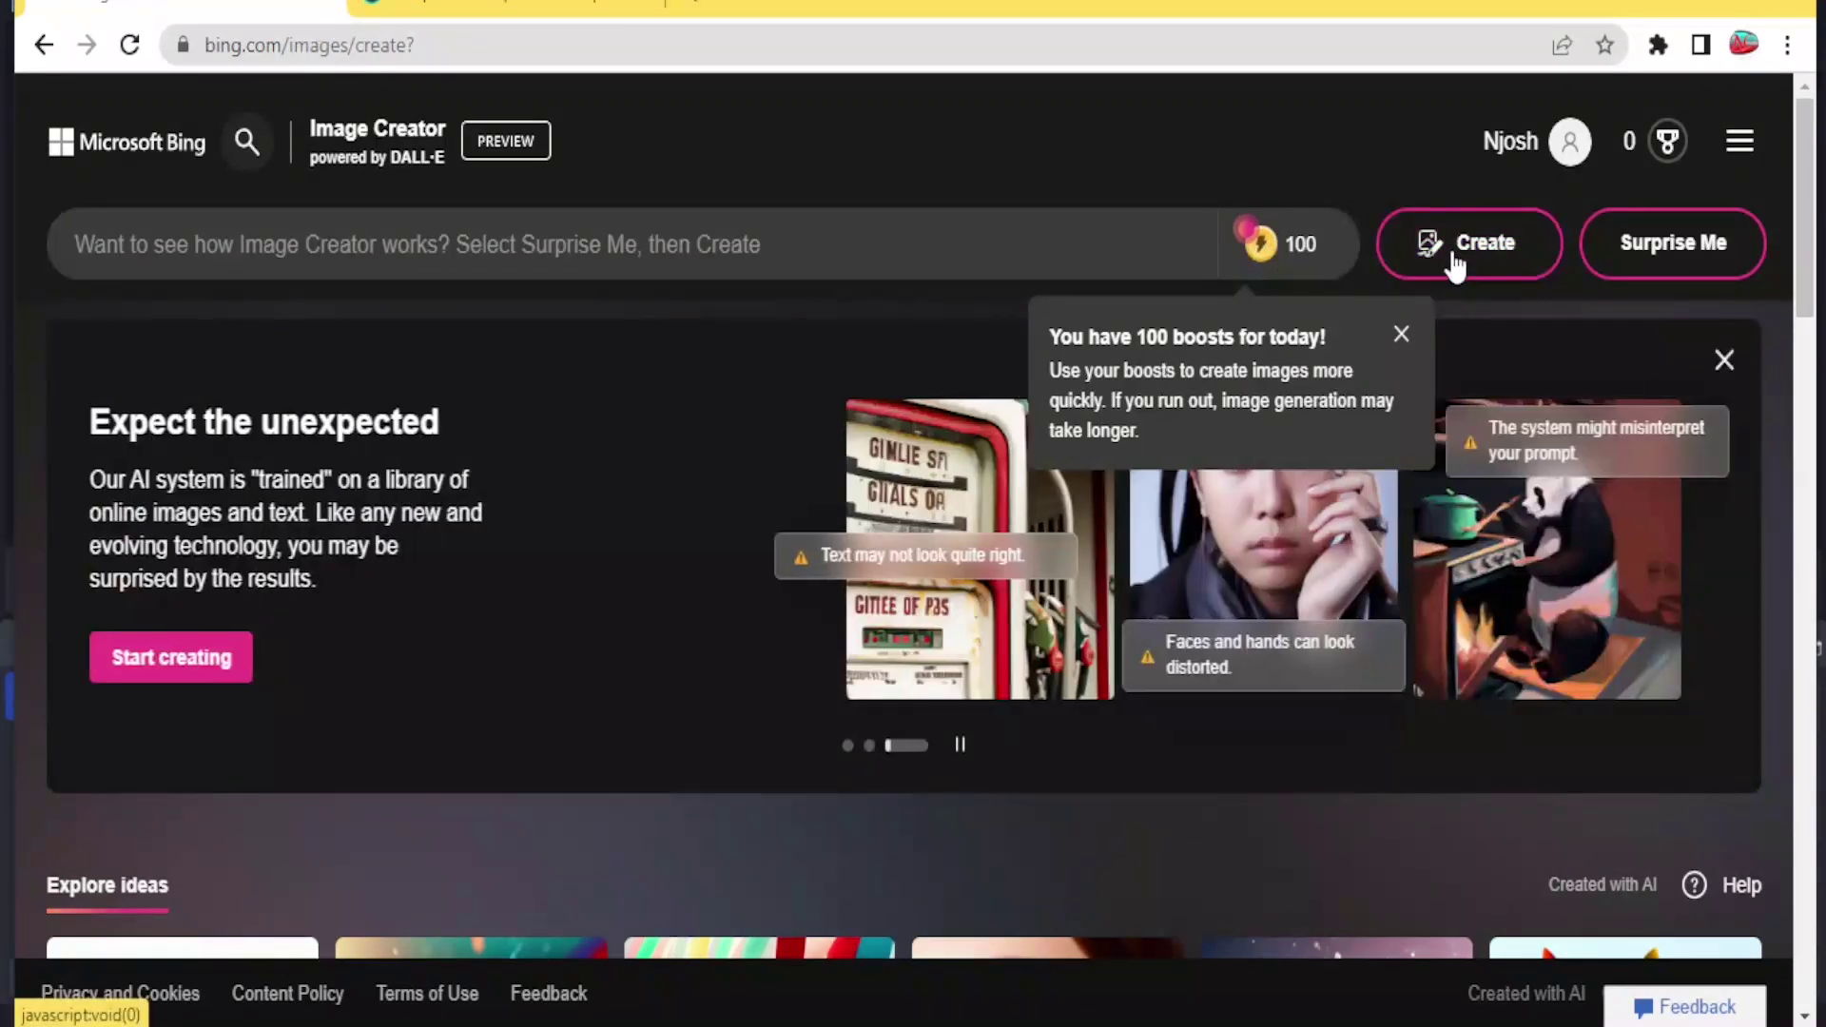
{"action": "left_click", "coordinate": [1379, 248]}
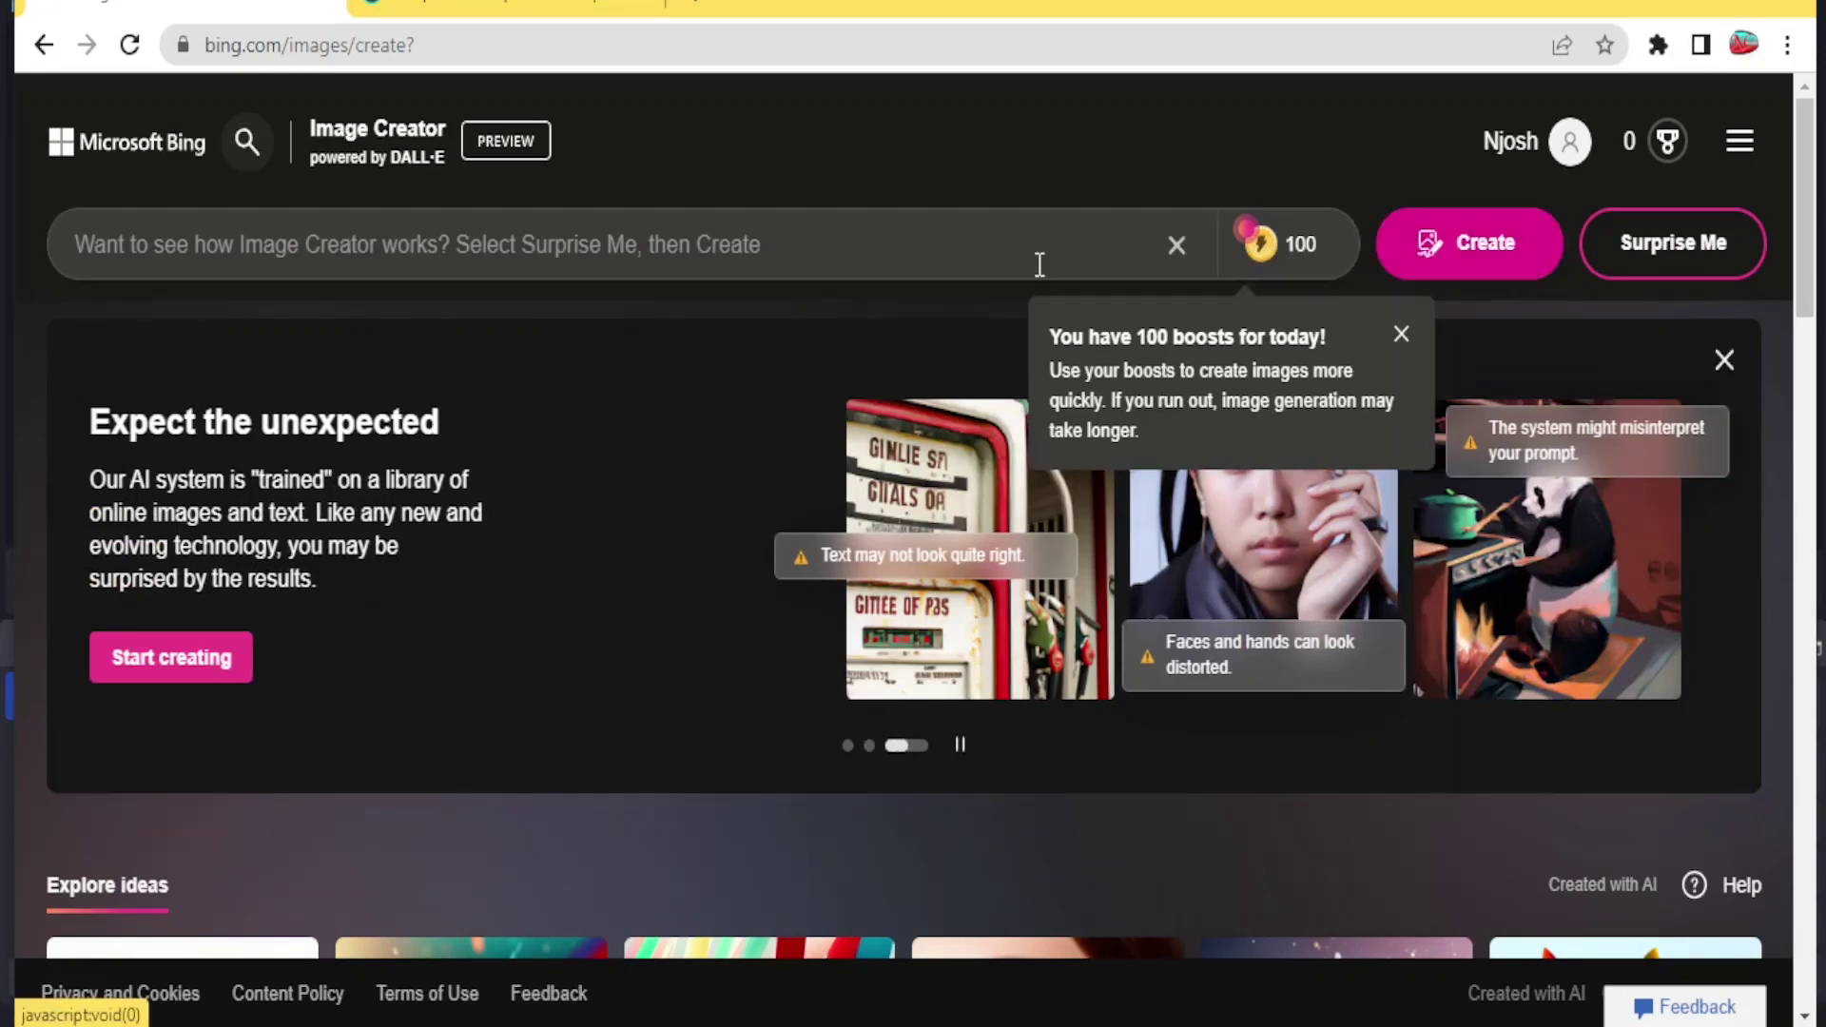
Use Surprise Me to load 'an astronaut dance party on the surface of mars, digital illustration'
{"action": "left_click", "coordinate": [729, 306]}
{"action": "left_click", "coordinate": [672, 268]}
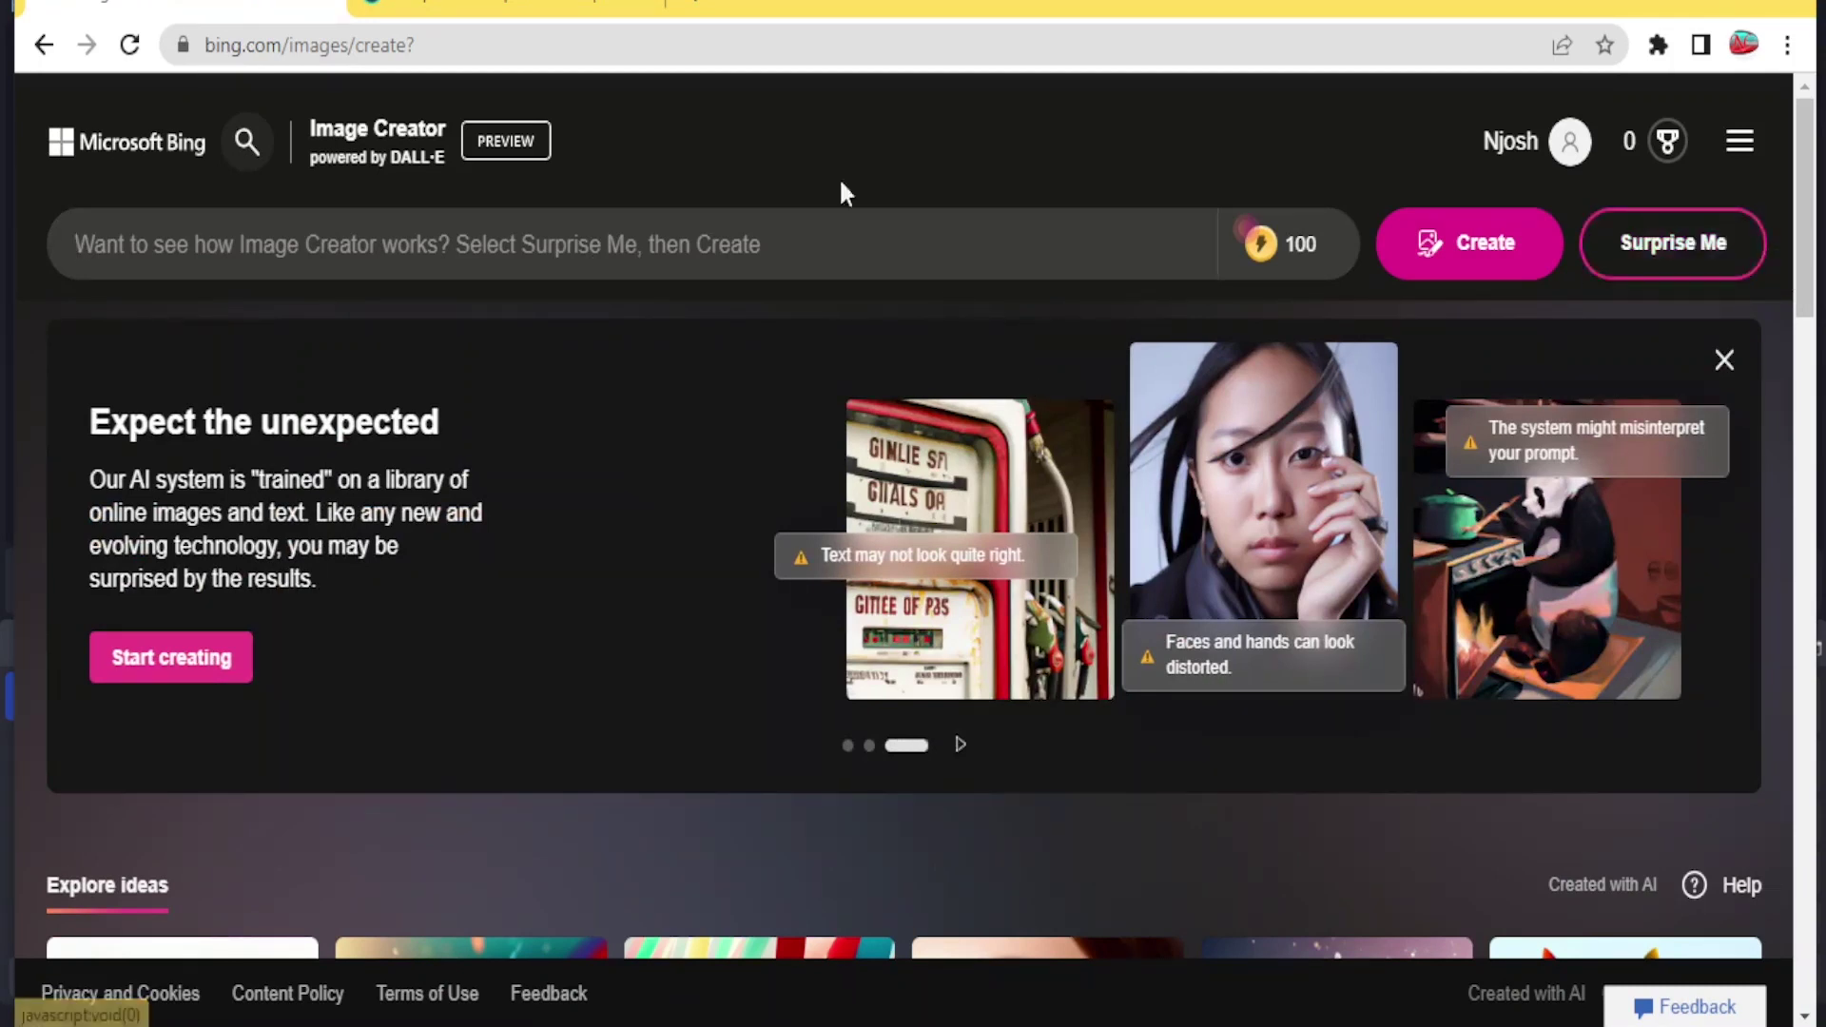
{"action": "left_click", "coordinate": [777, 252]}
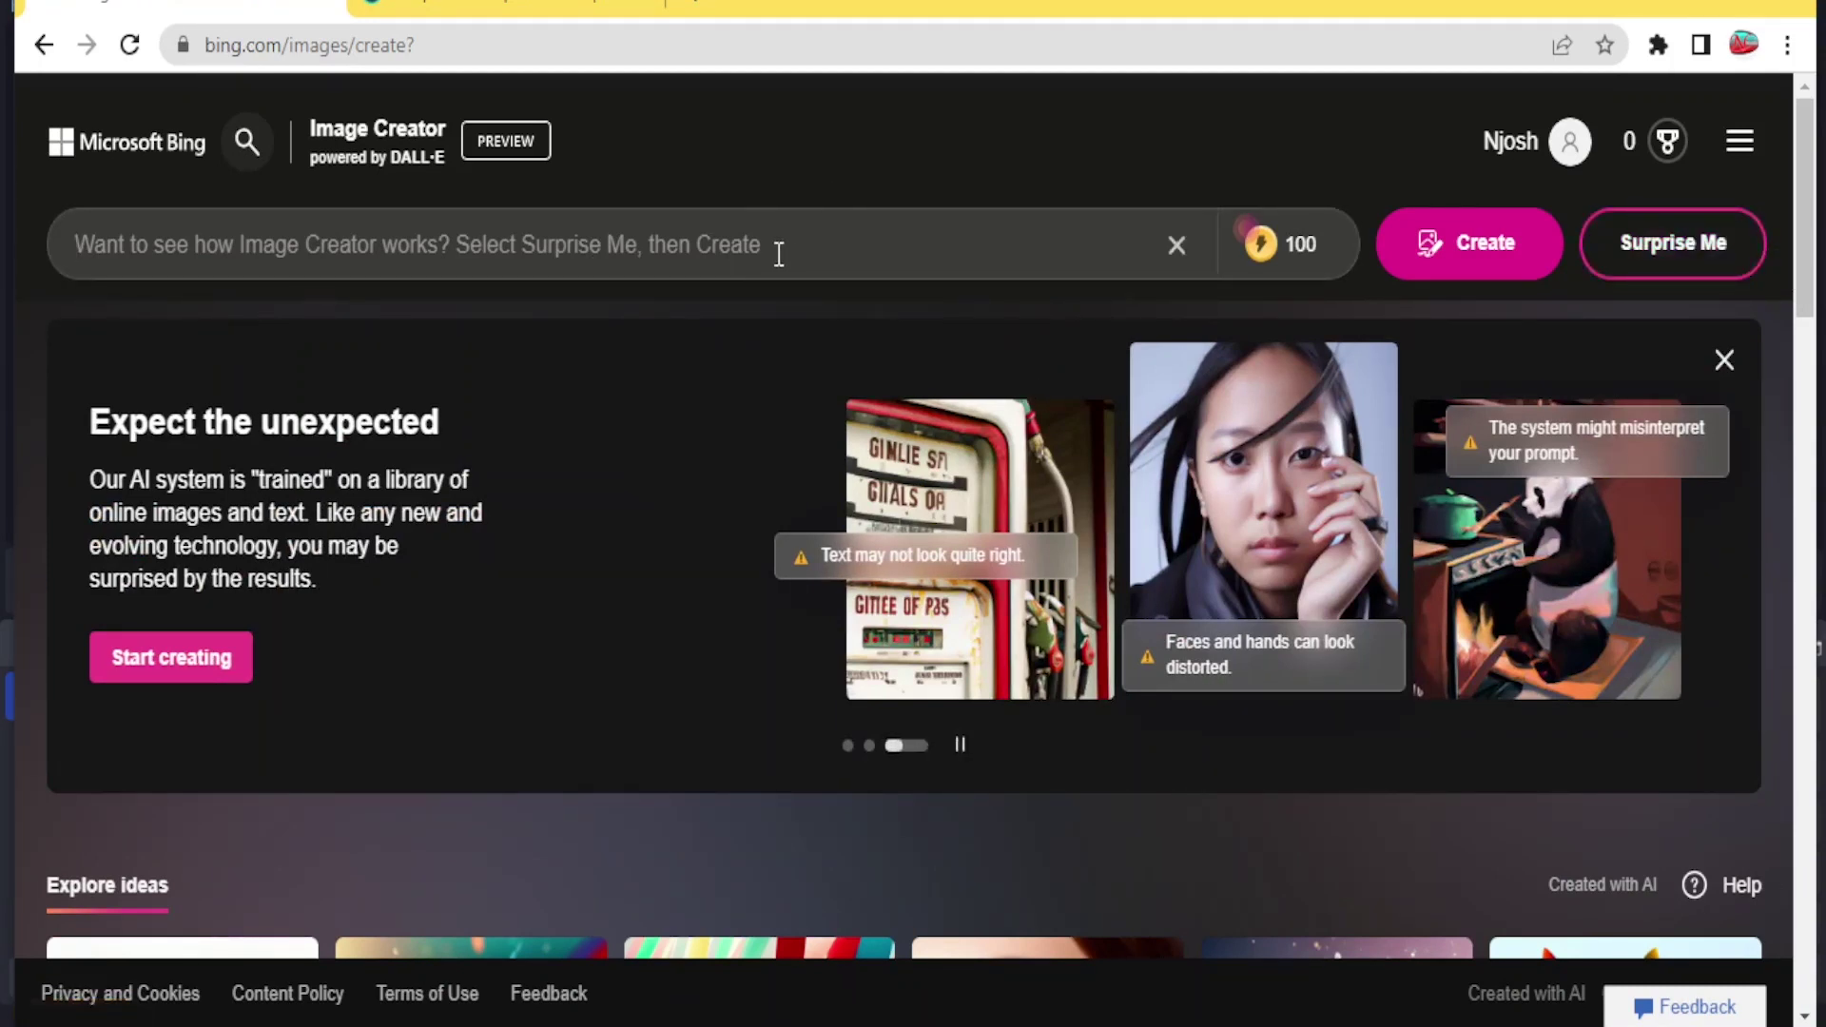
{"action": "left_click", "coordinate": [1652, 246]}
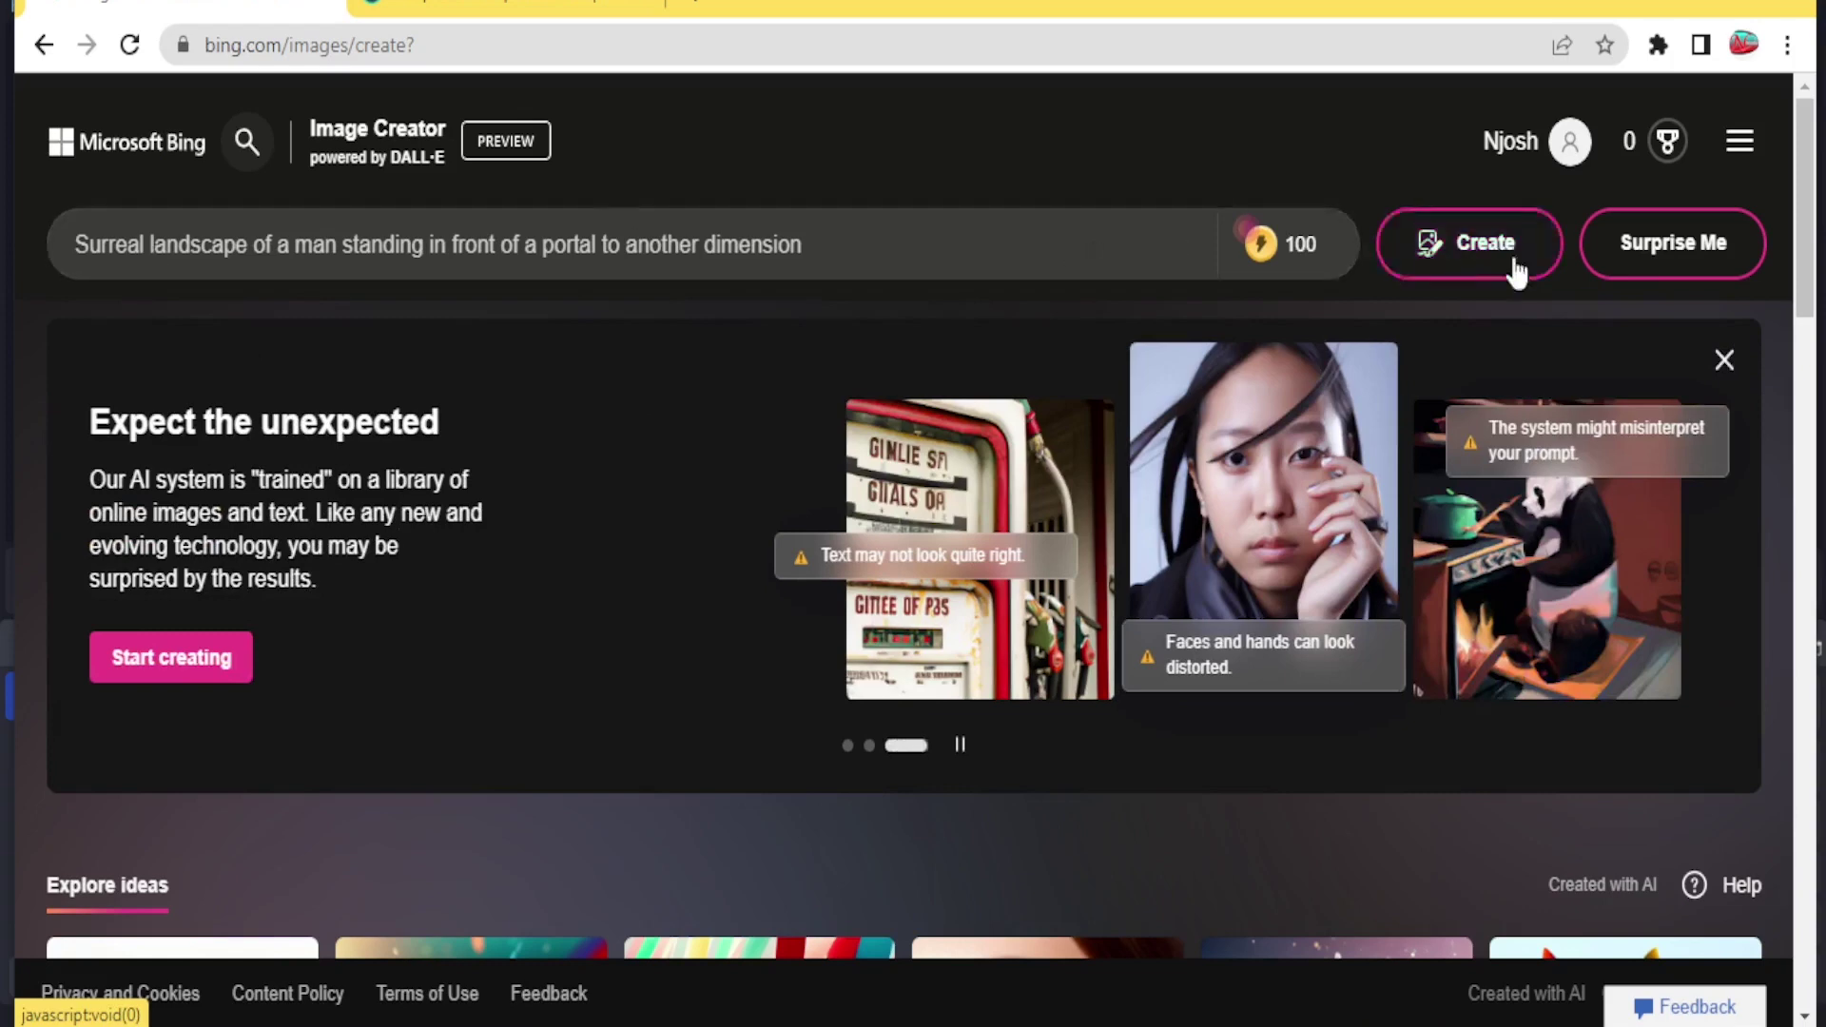
{"action": "left_click", "coordinate": [1633, 249]}
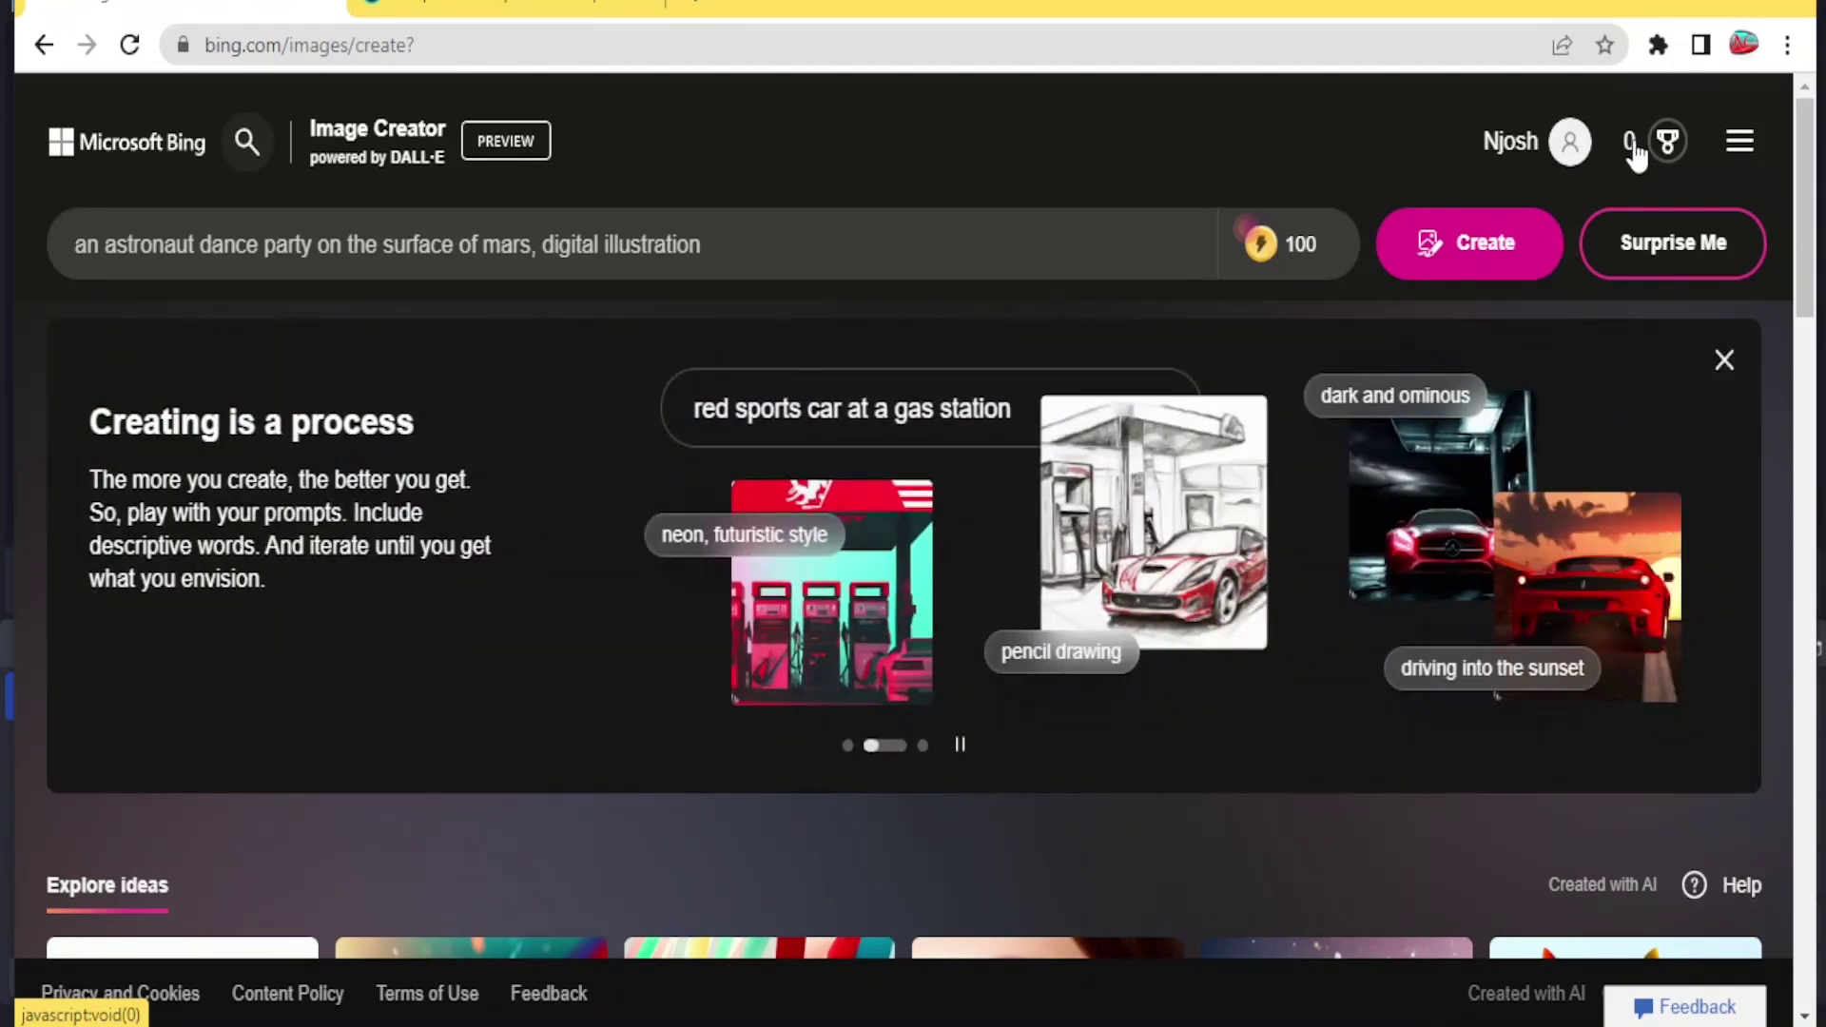
{"action": "left_click", "coordinate": [1666, 141]}
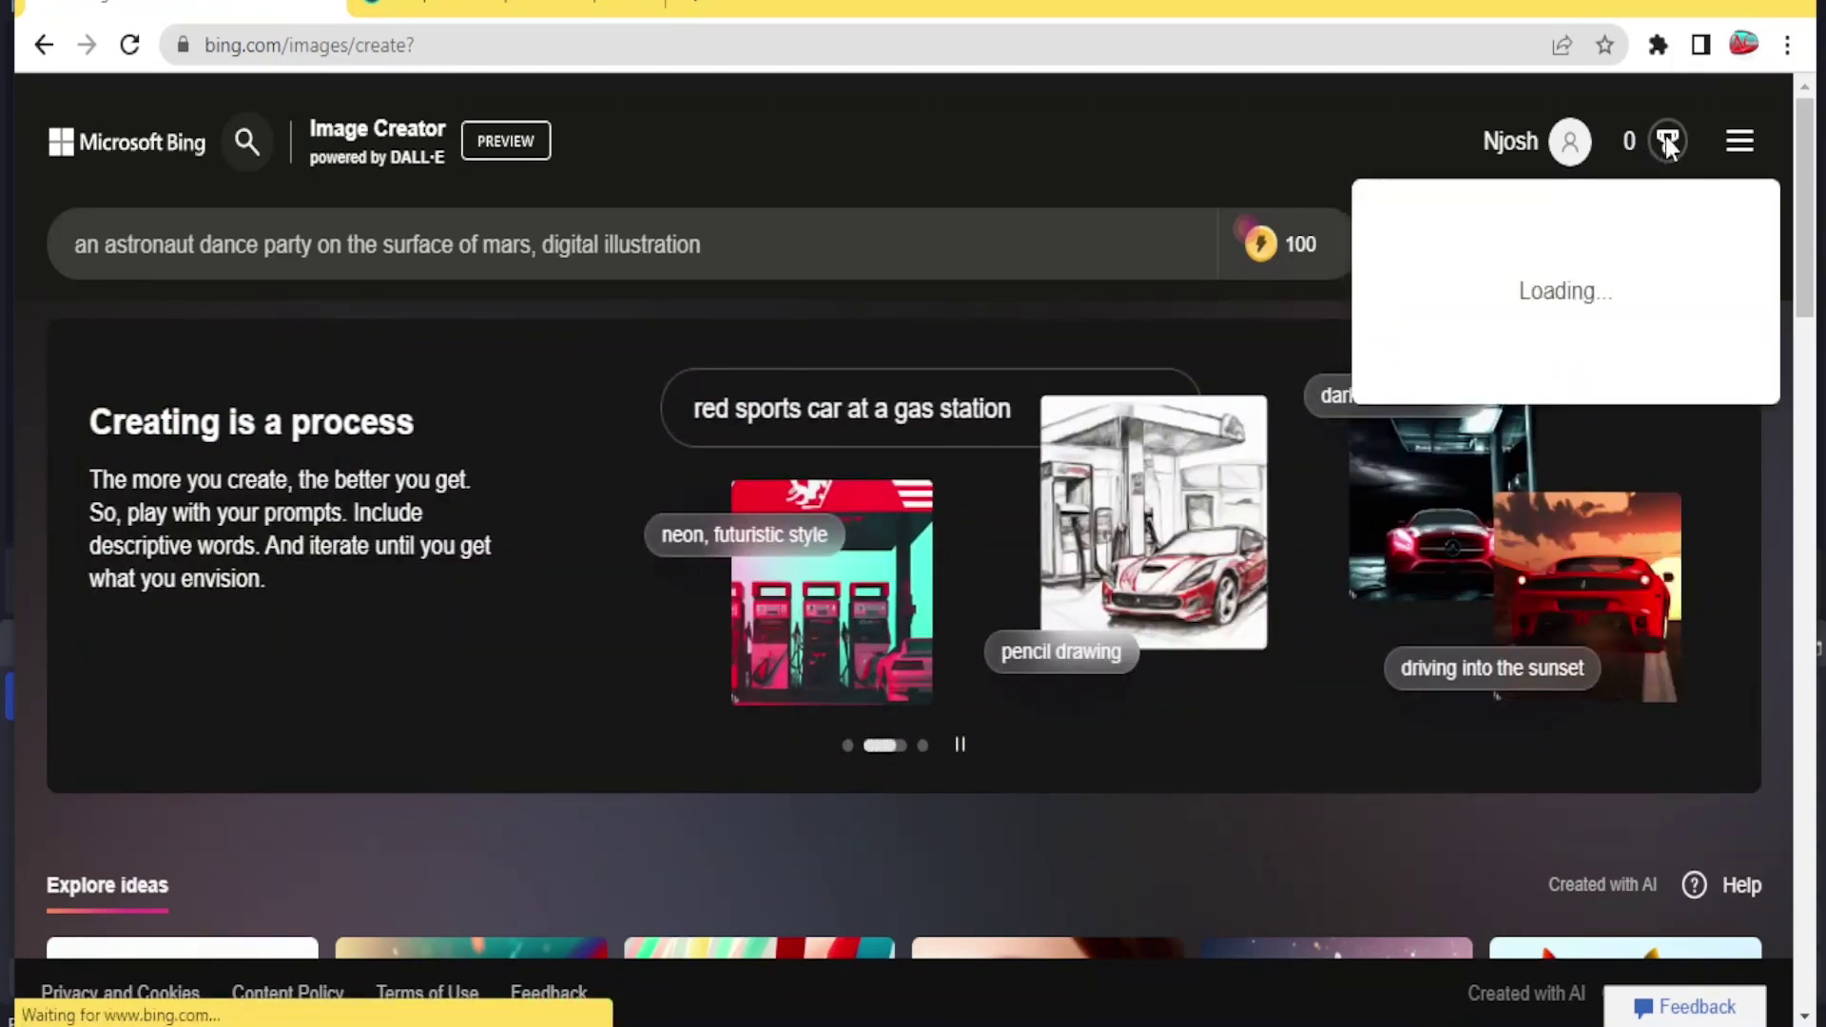
{"action": "left_click", "coordinate": [1666, 140]}
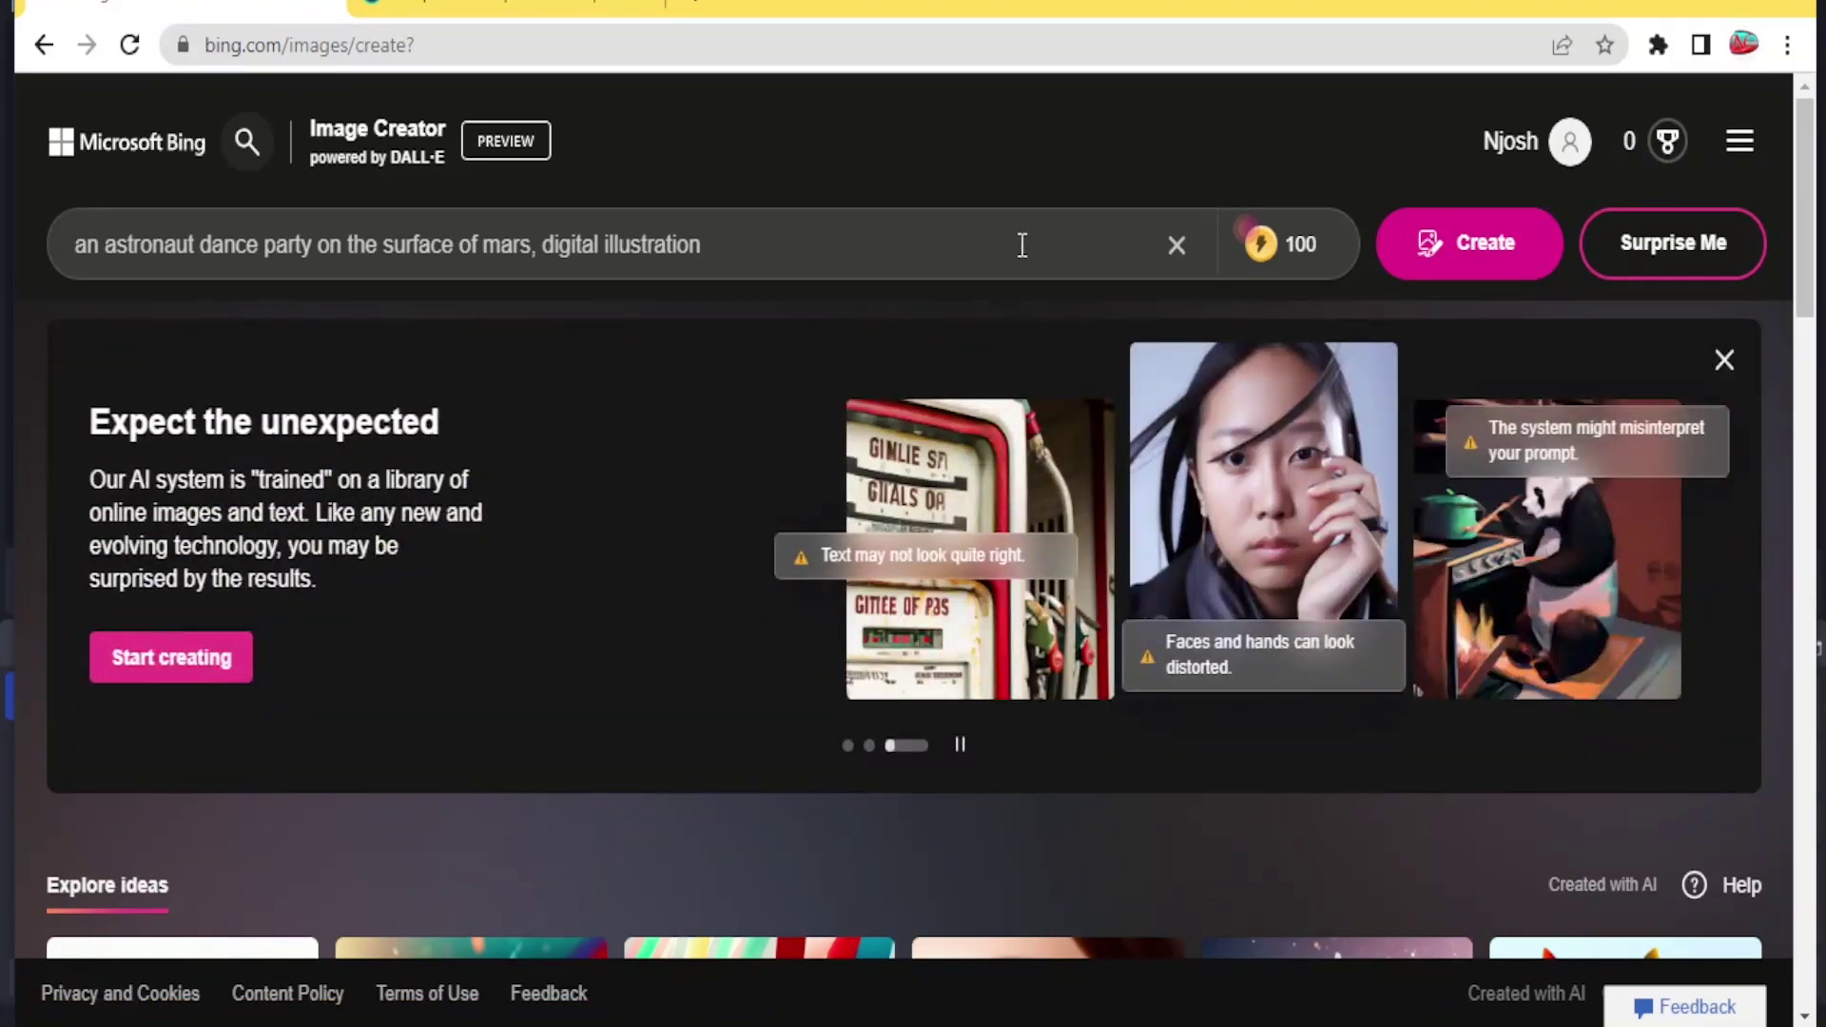
{"action": "left_click", "coordinate": [882, 255]}
Scroll to the Explore ideas grid and read the prompts behind the example thumbnails
{"action": "scroll", "coordinate": [1806, 248], "scroll_direction": "down", "scroll_amount": 1}
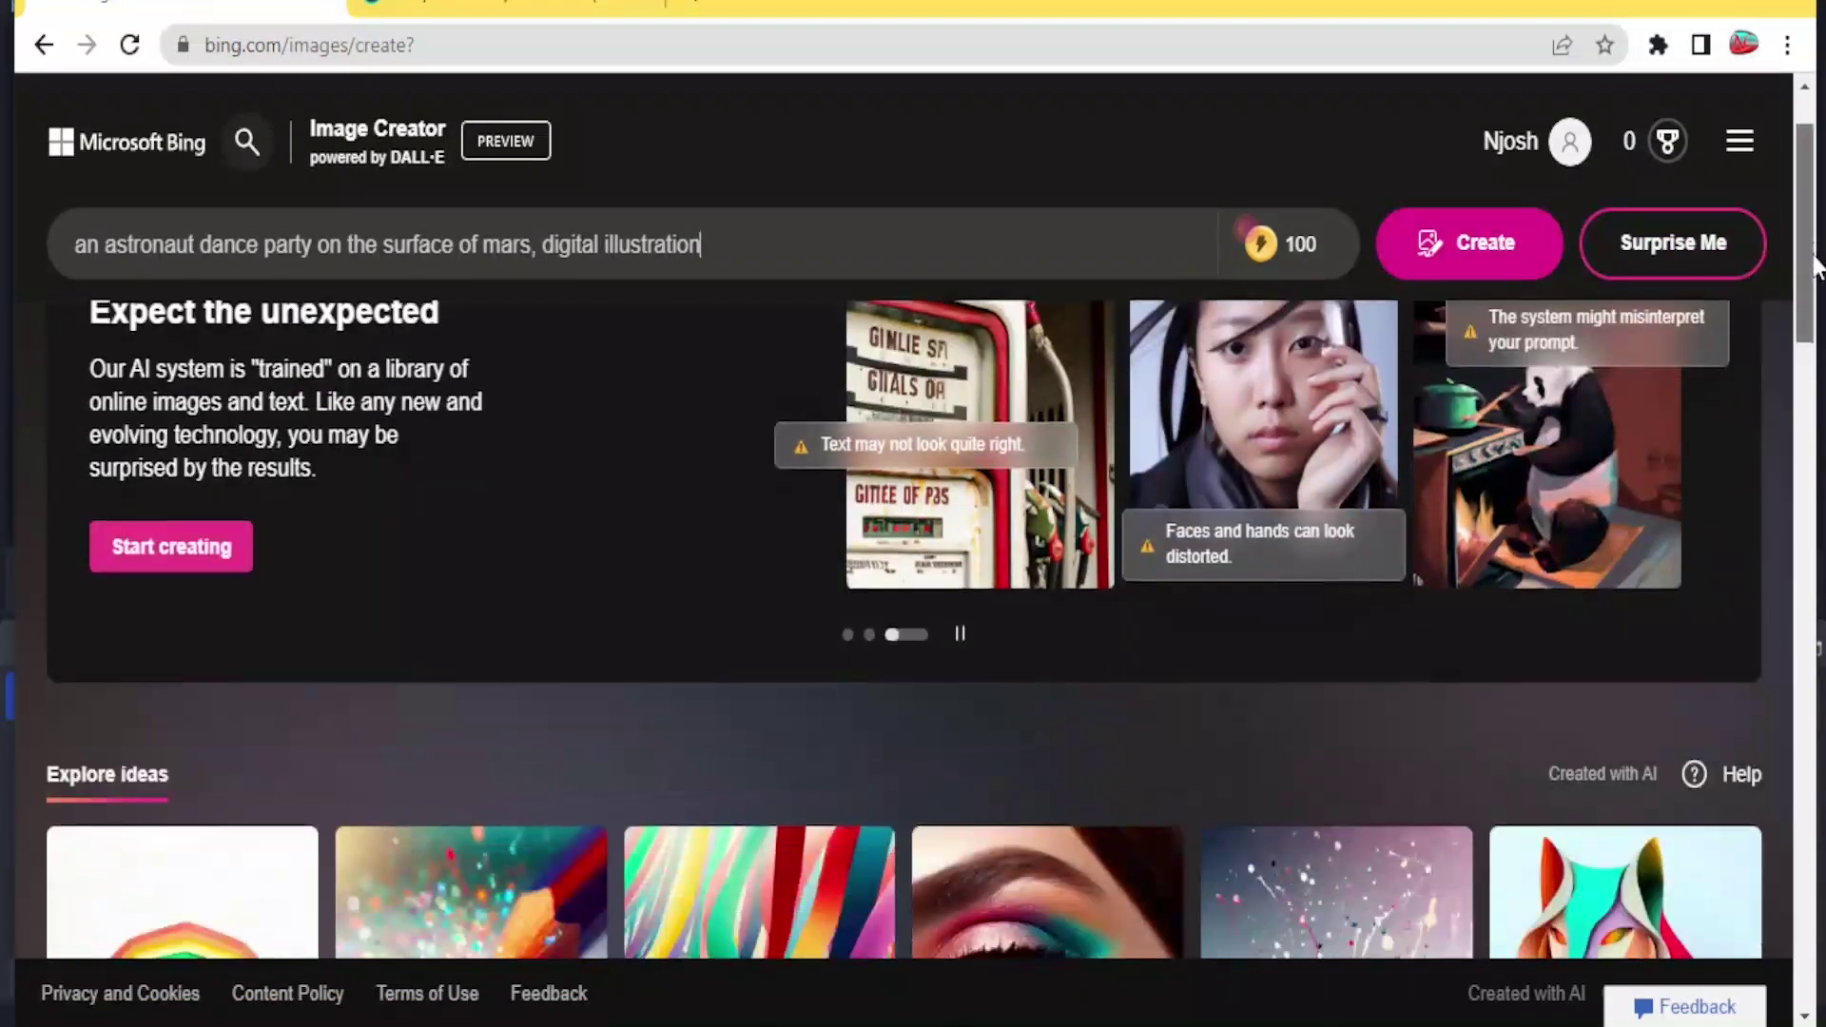
{"action": "scroll", "coordinate": [1817, 266], "scroll_direction": "down", "scroll_amount": 6}
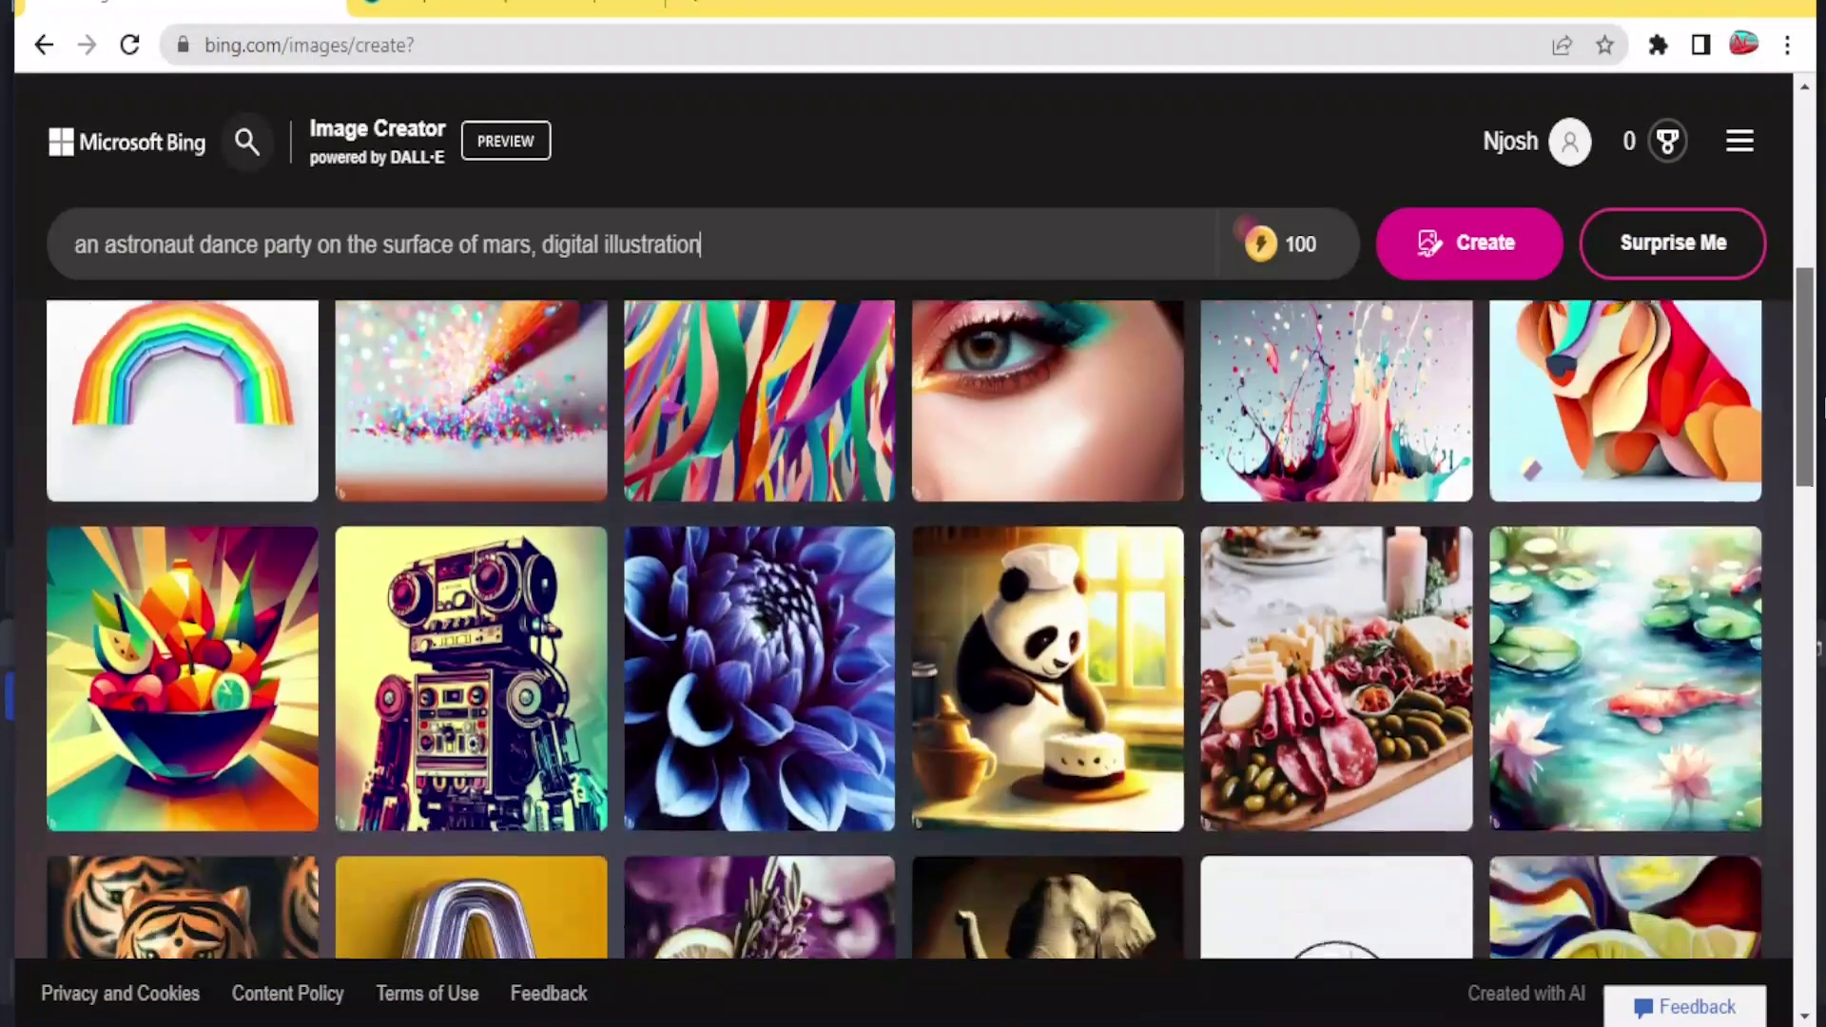
{"action": "scroll", "coordinate": [1812, 232], "scroll_direction": "up", "scroll_amount": 4}
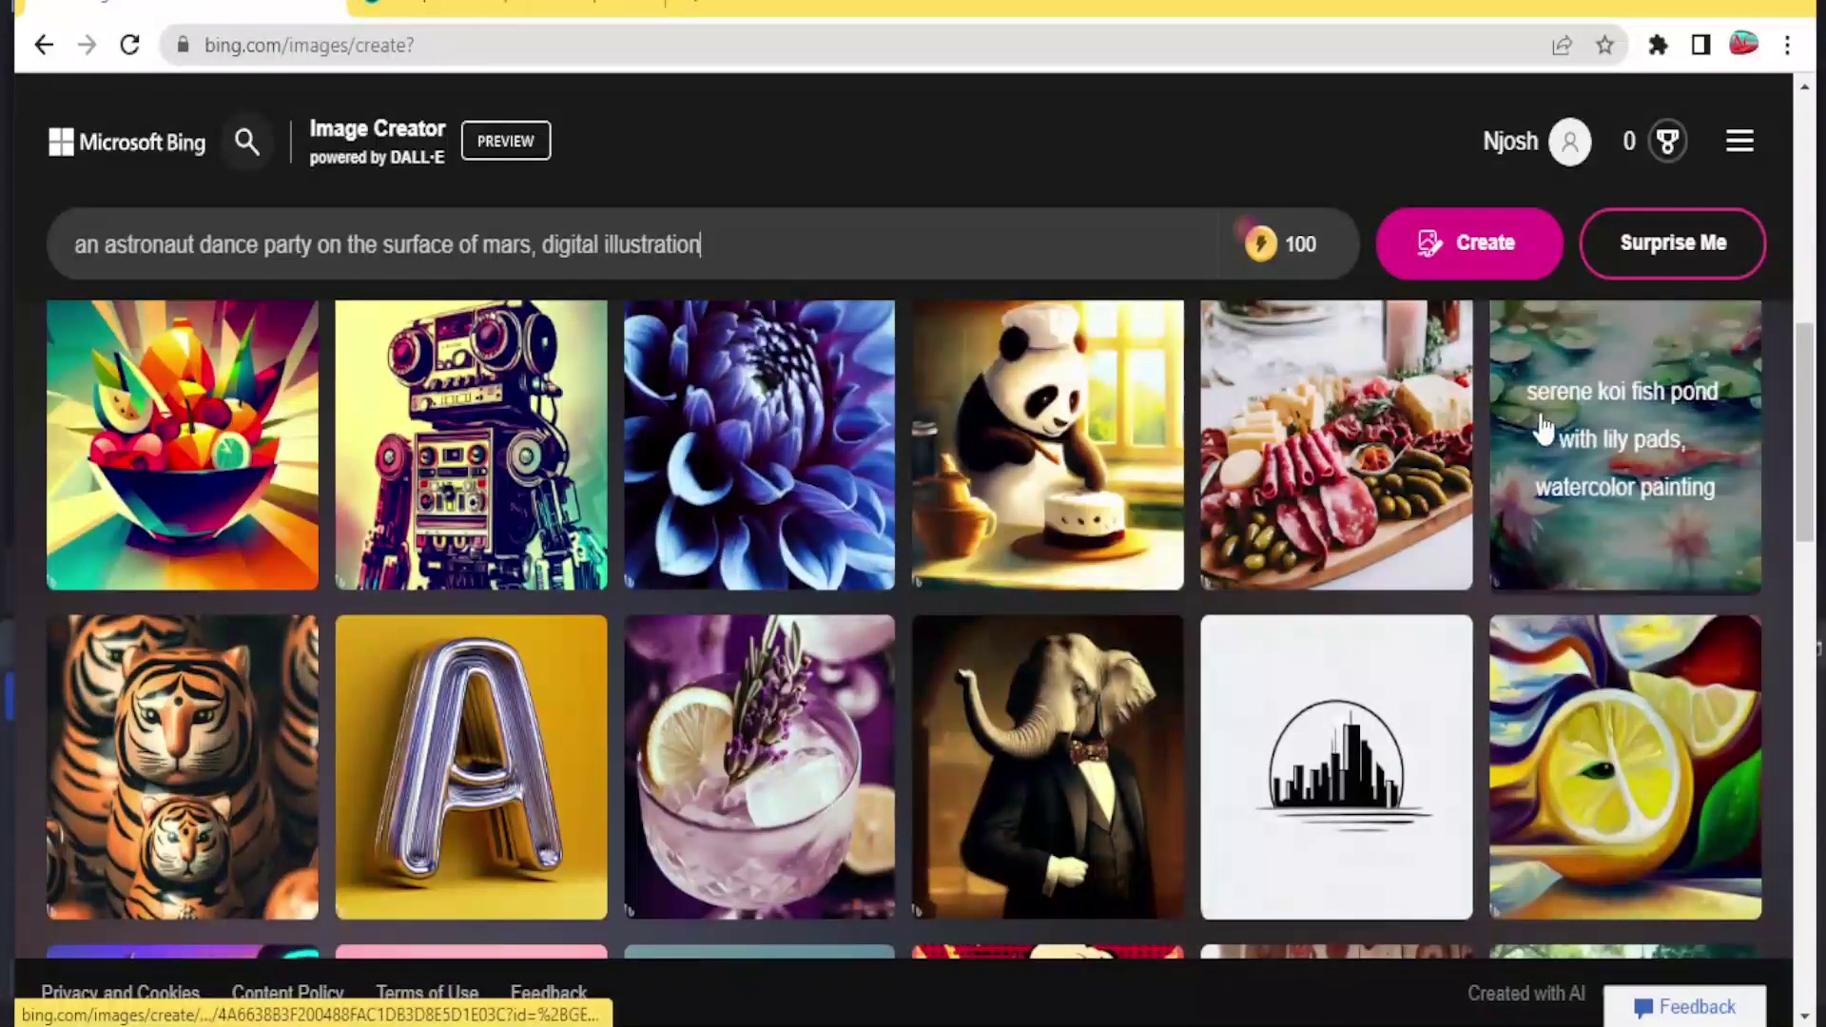
{"action": "scroll", "coordinate": [1784, 306], "scroll_direction": "up", "scroll_amount": 3}
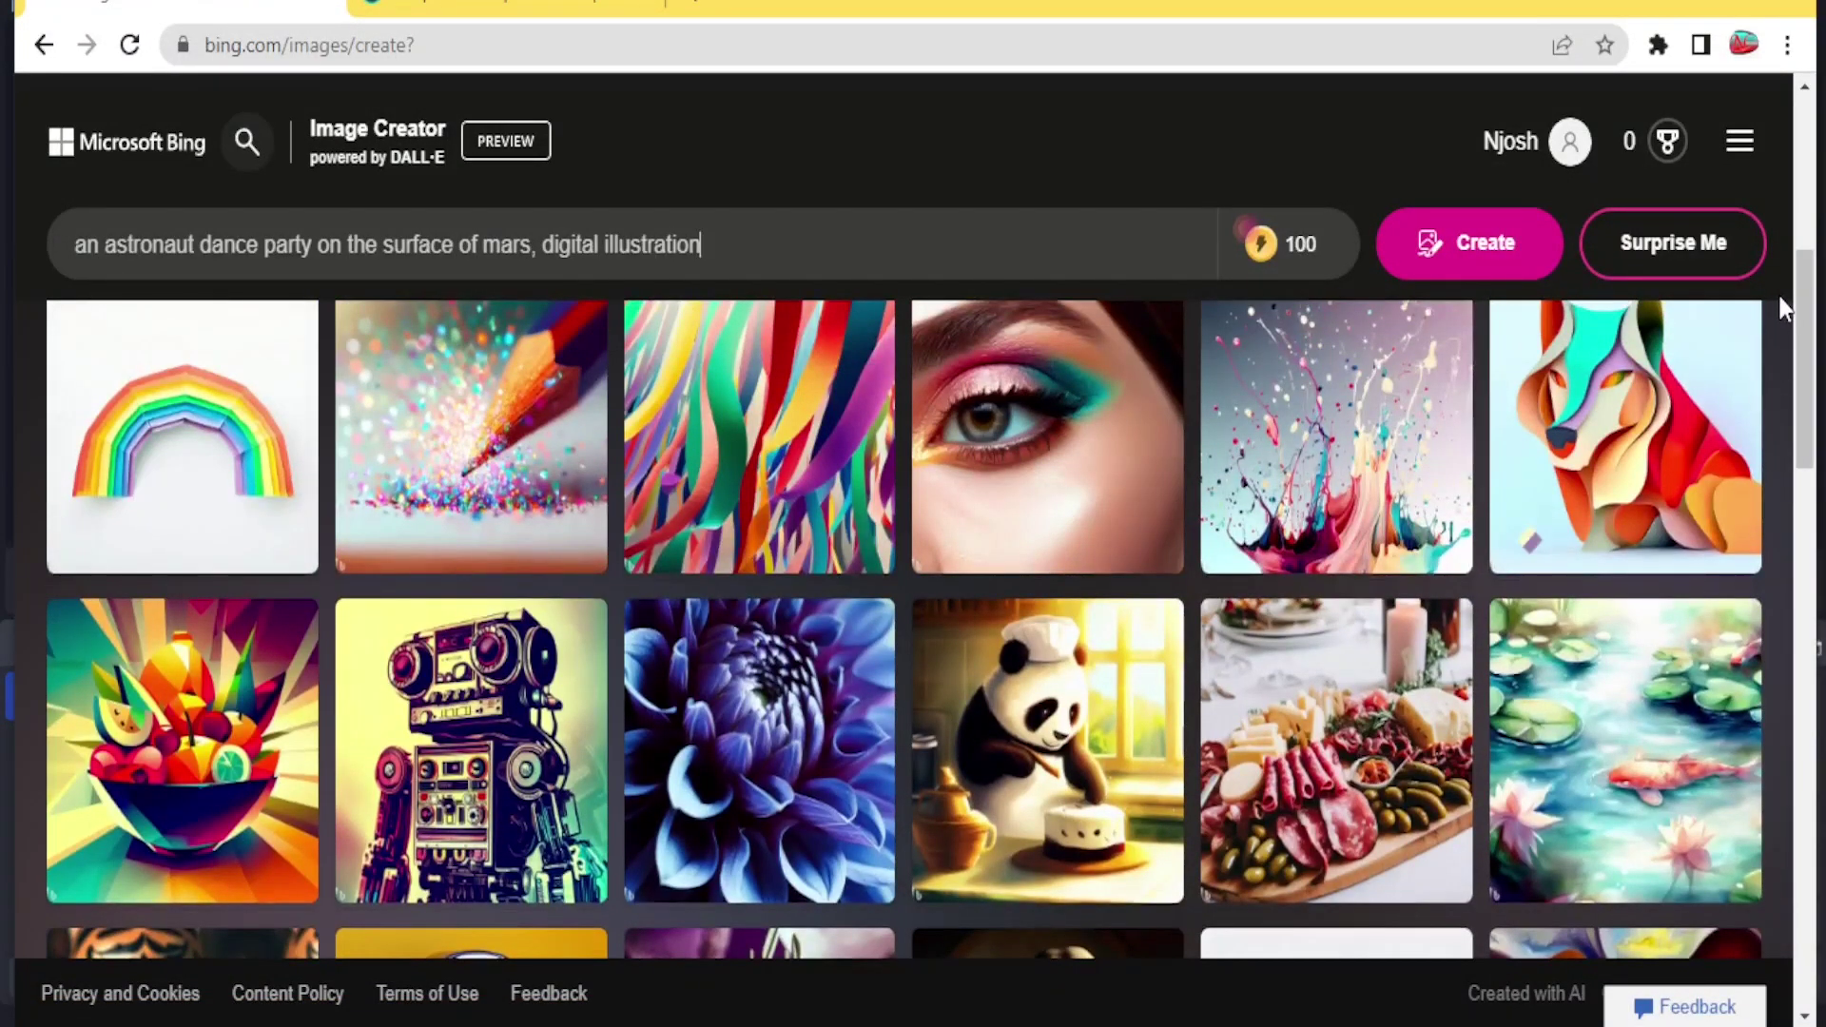
{"action": "mouse_move", "coordinate": [1603, 495]}
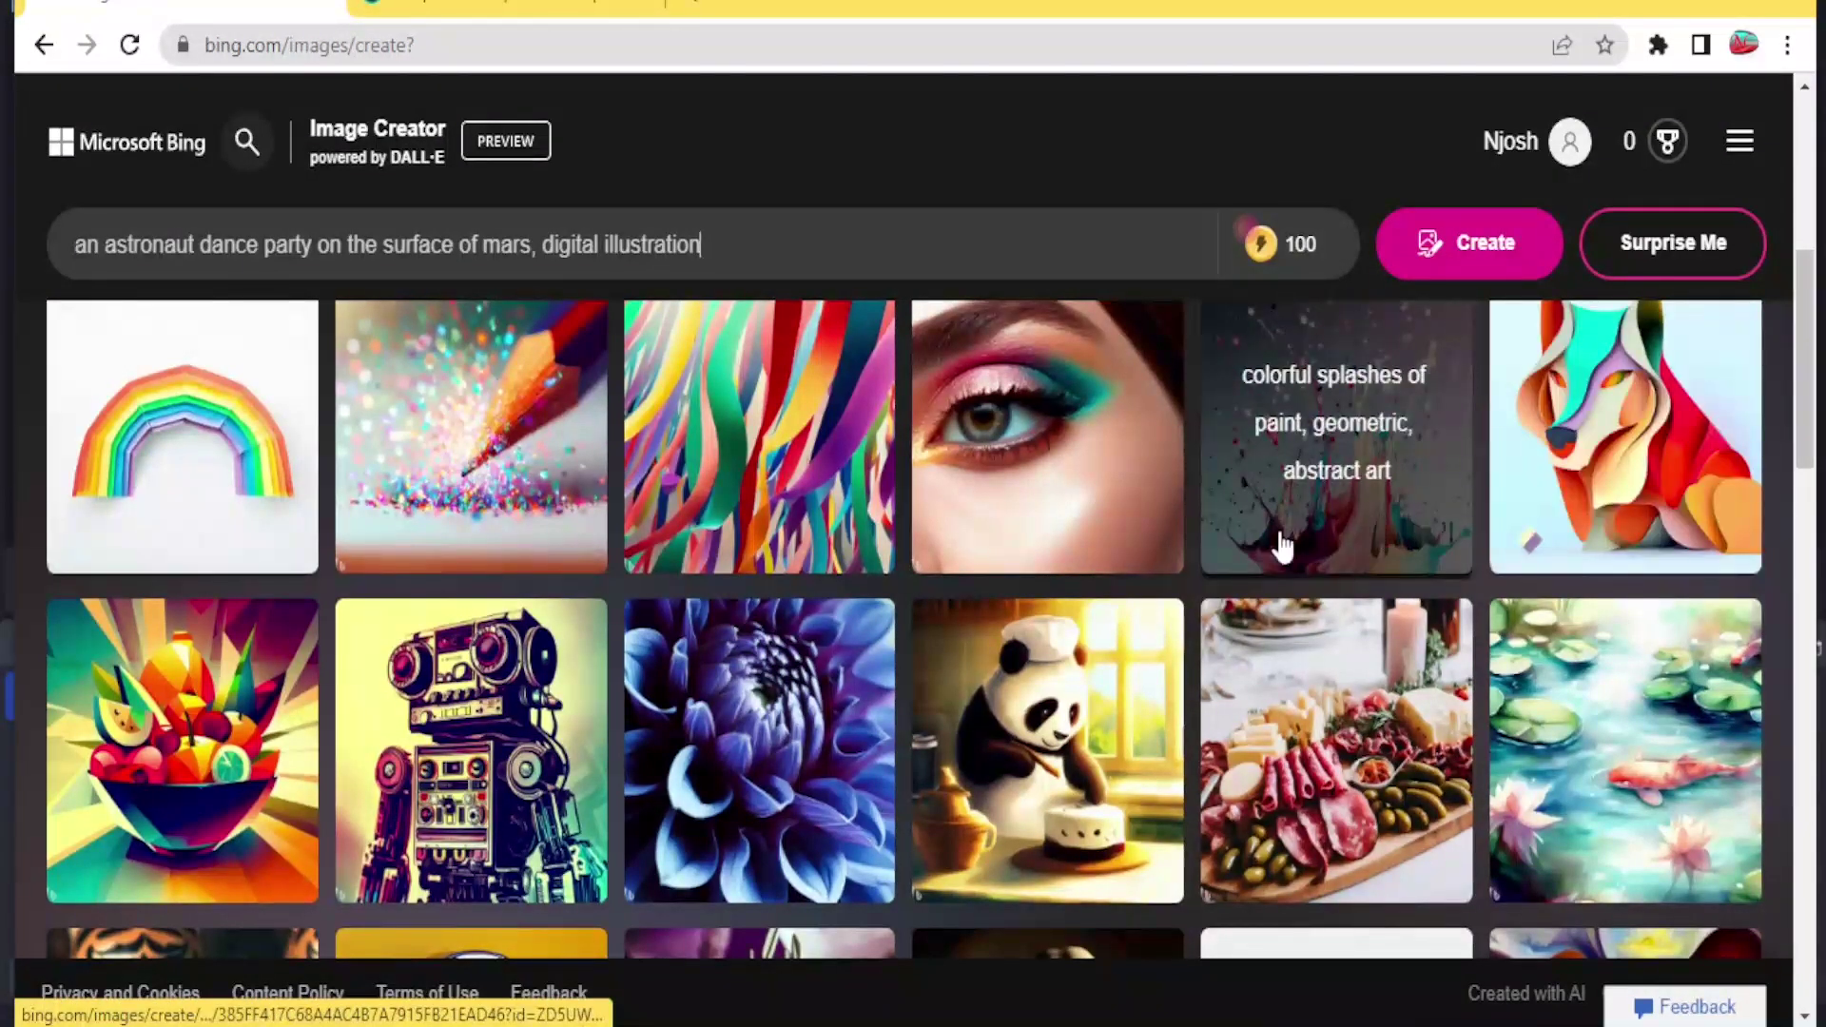
{"action": "mouse_move", "coordinate": [1036, 614]}
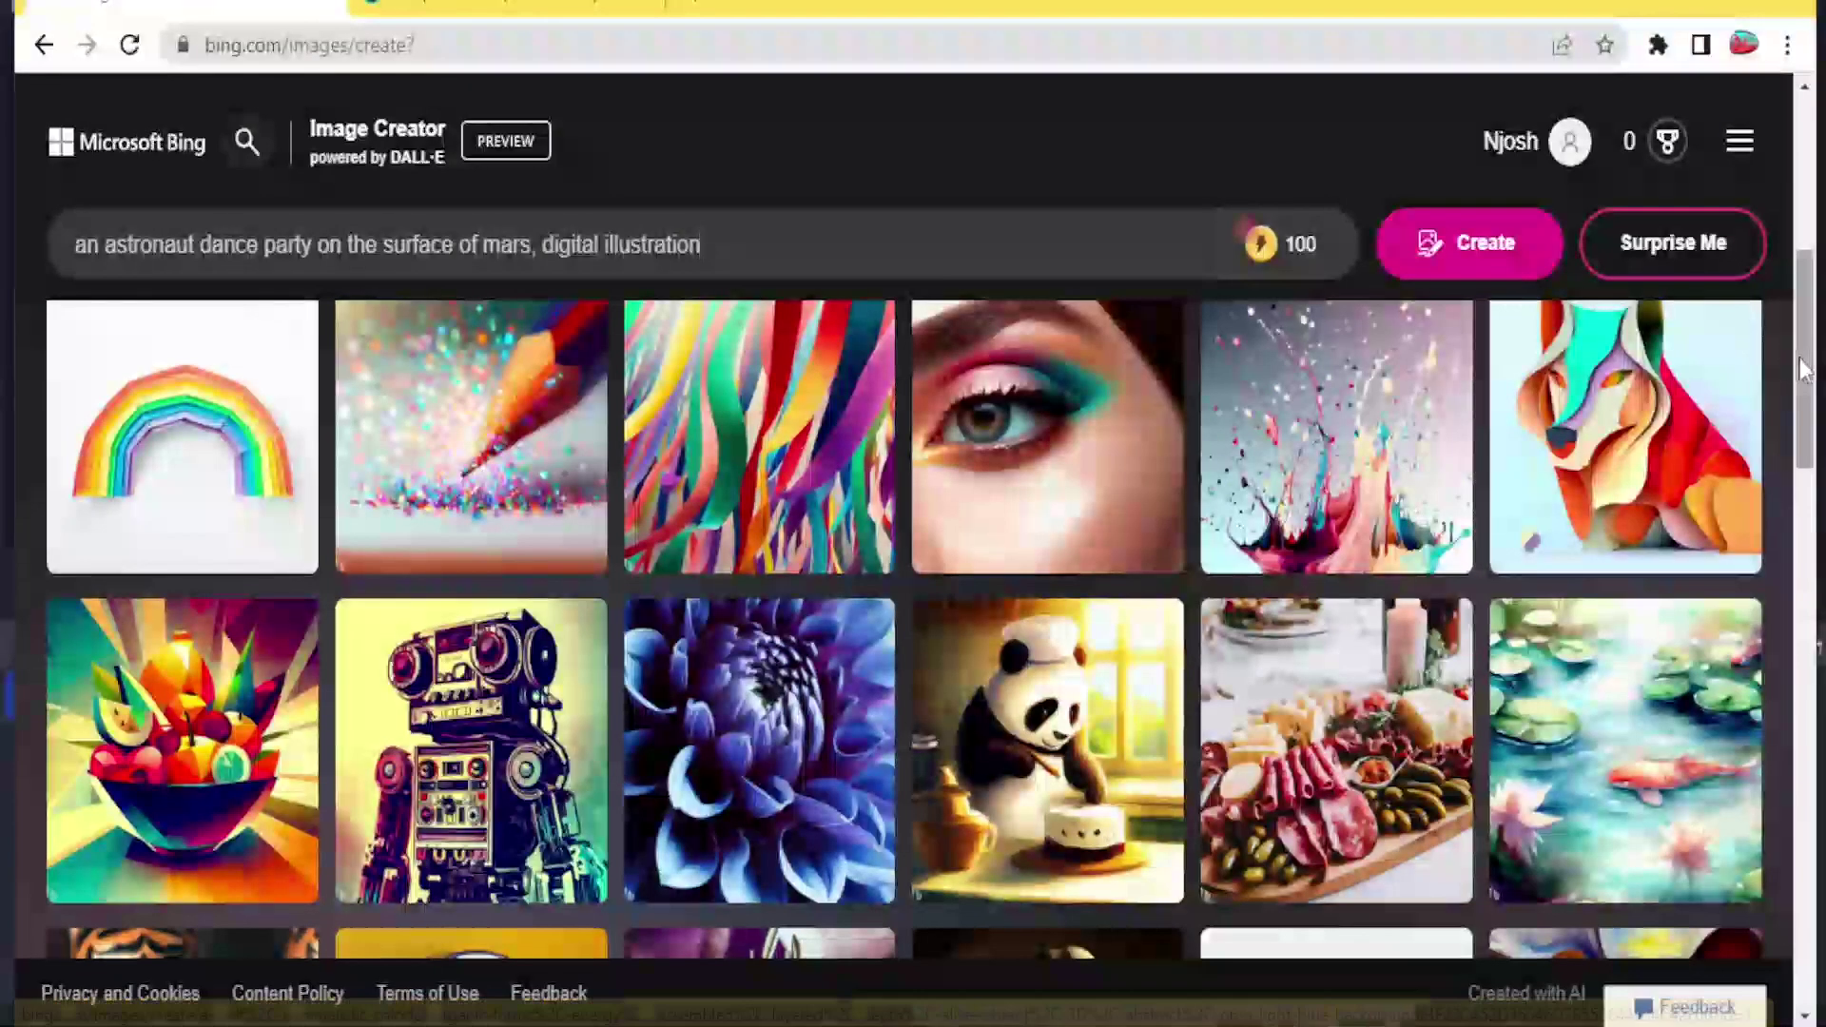
{"action": "scroll", "coordinate": [920, 611], "scroll_direction": "down", "scroll_amount": 5}
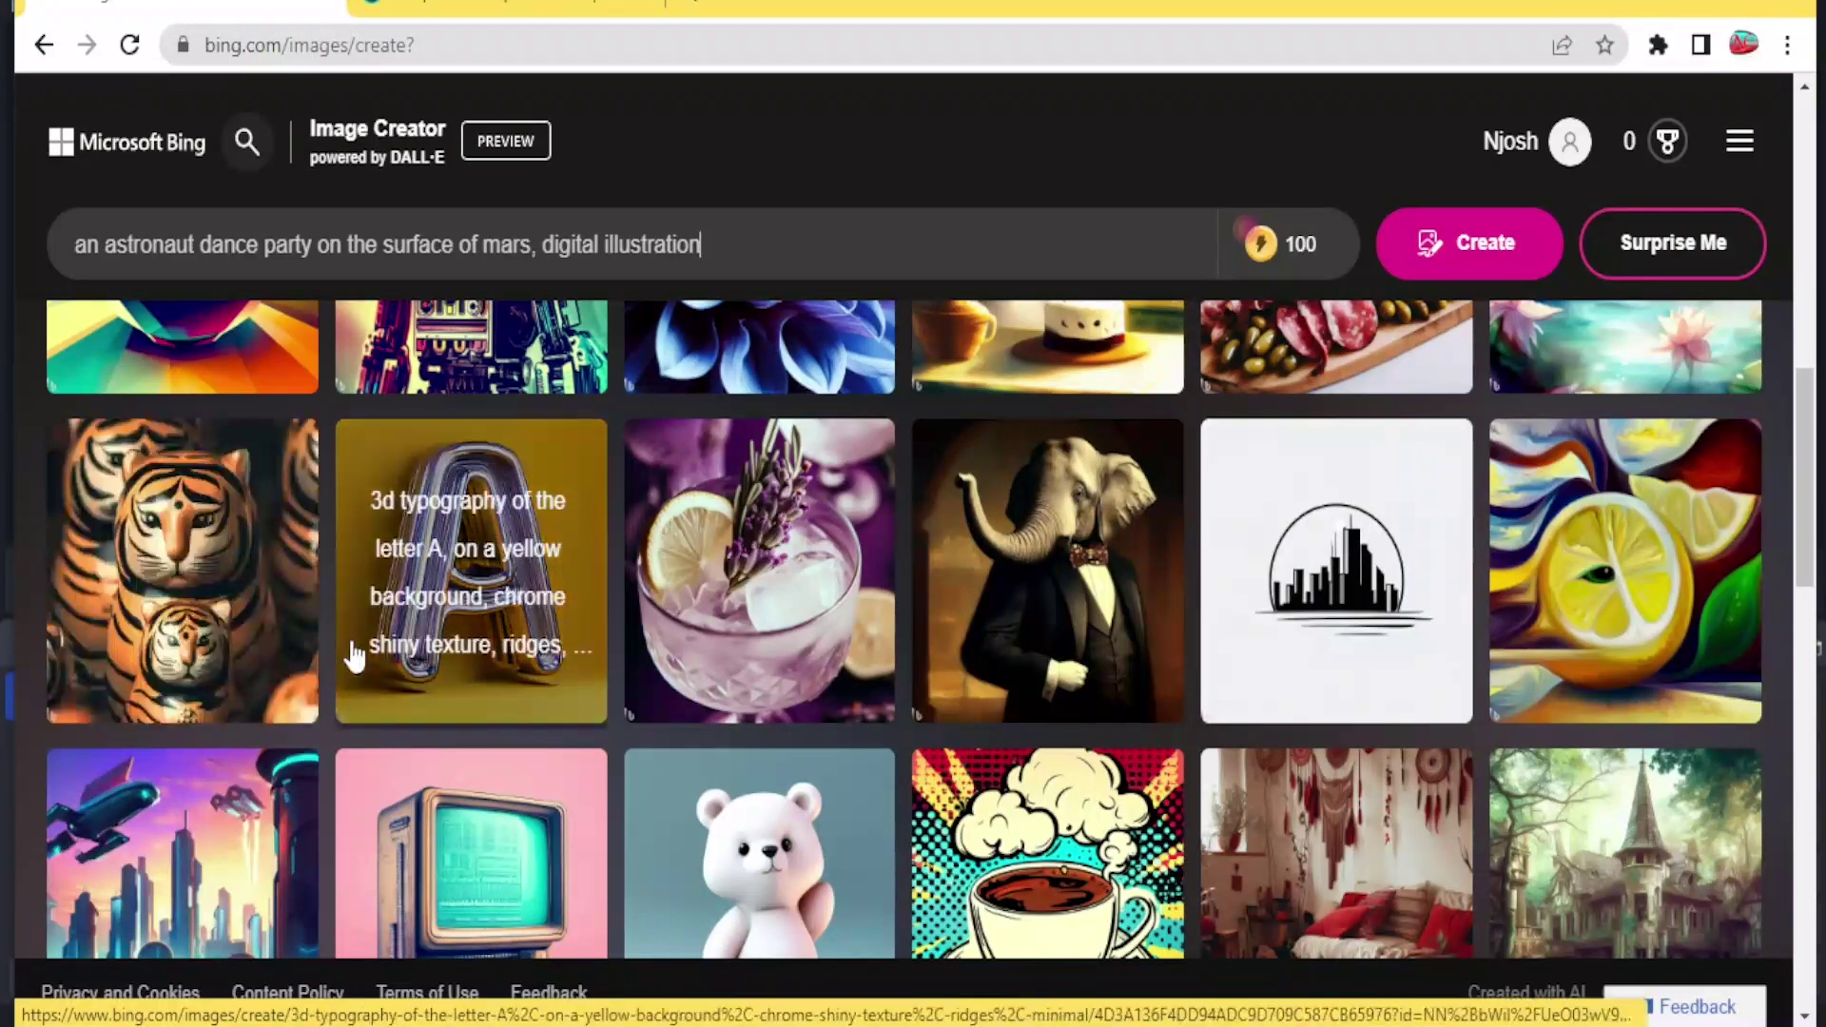
{"action": "mouse_move", "coordinate": [1811, 465]}
{"action": "left_mouse_down"}
{"action": "mouse_move", "coordinate": [1811, 678]}
{"action": "mouse_move", "coordinate": [1788, 456]}
{"action": "left_mouse_up"}
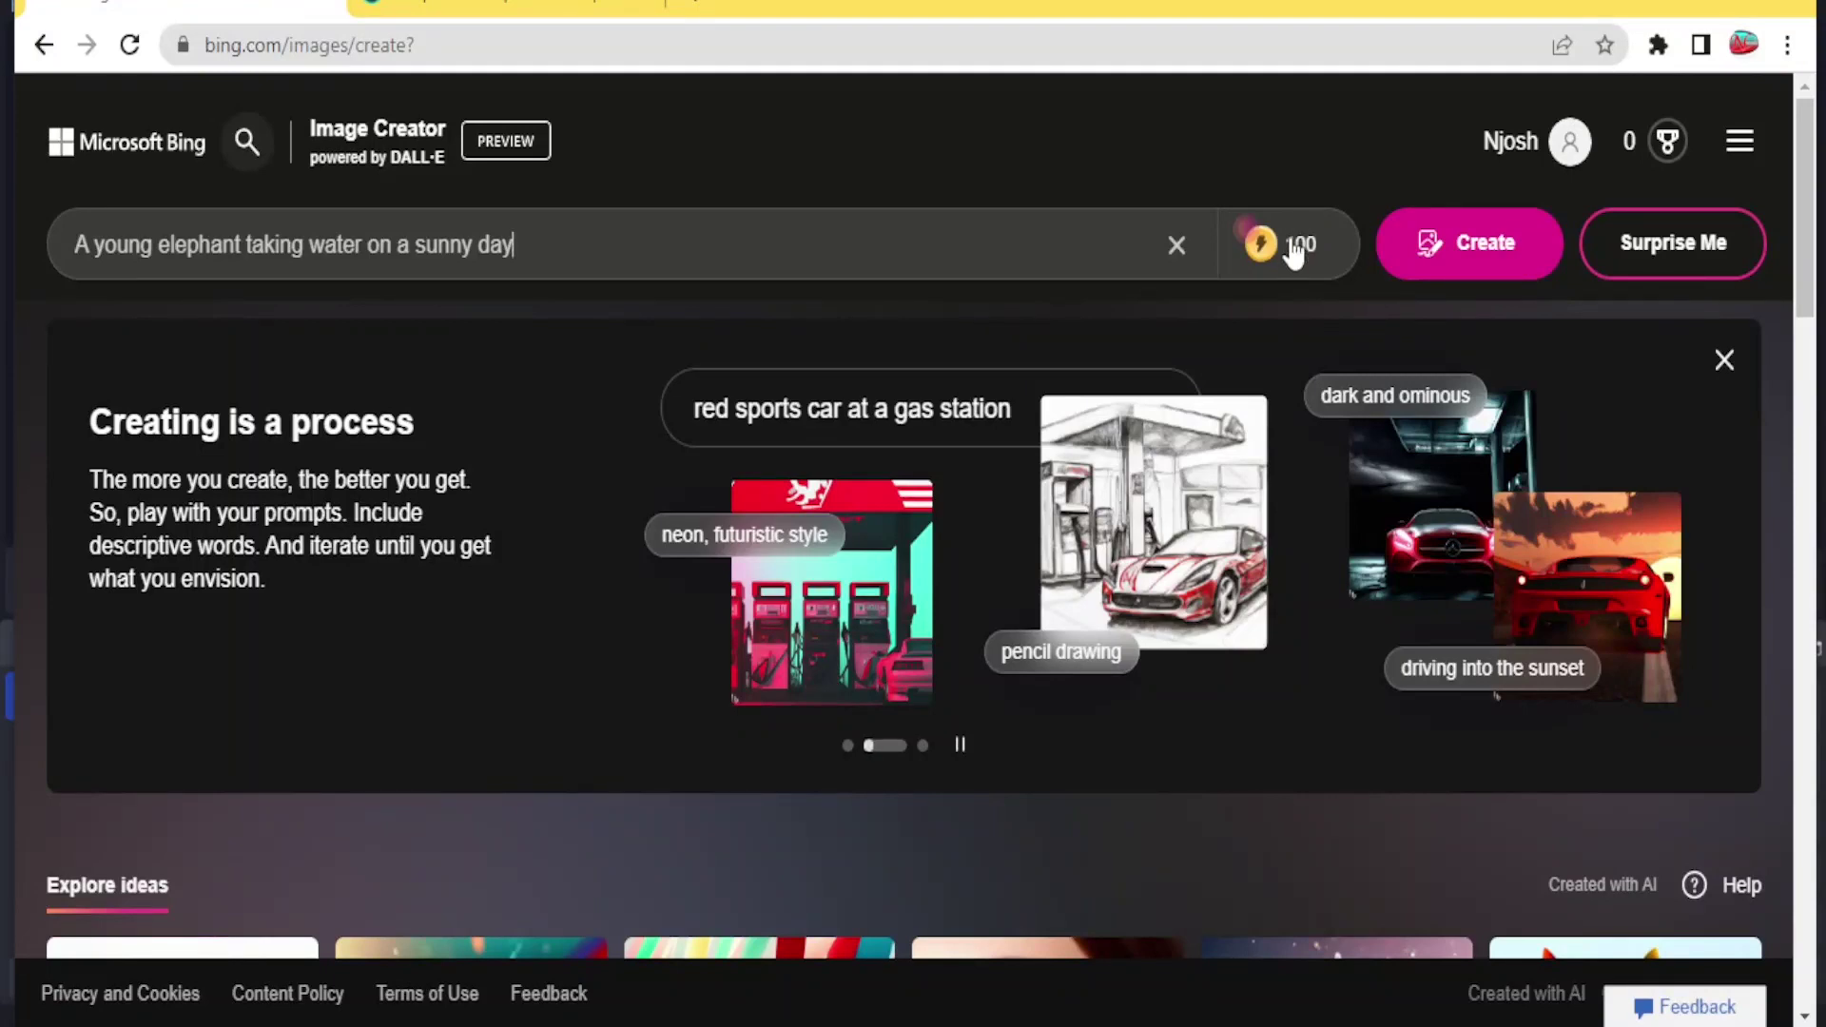
Create four images from the prompt 'A young elephant taking water on a sunny day'
{"action": "left_click", "coordinate": [1449, 245]}
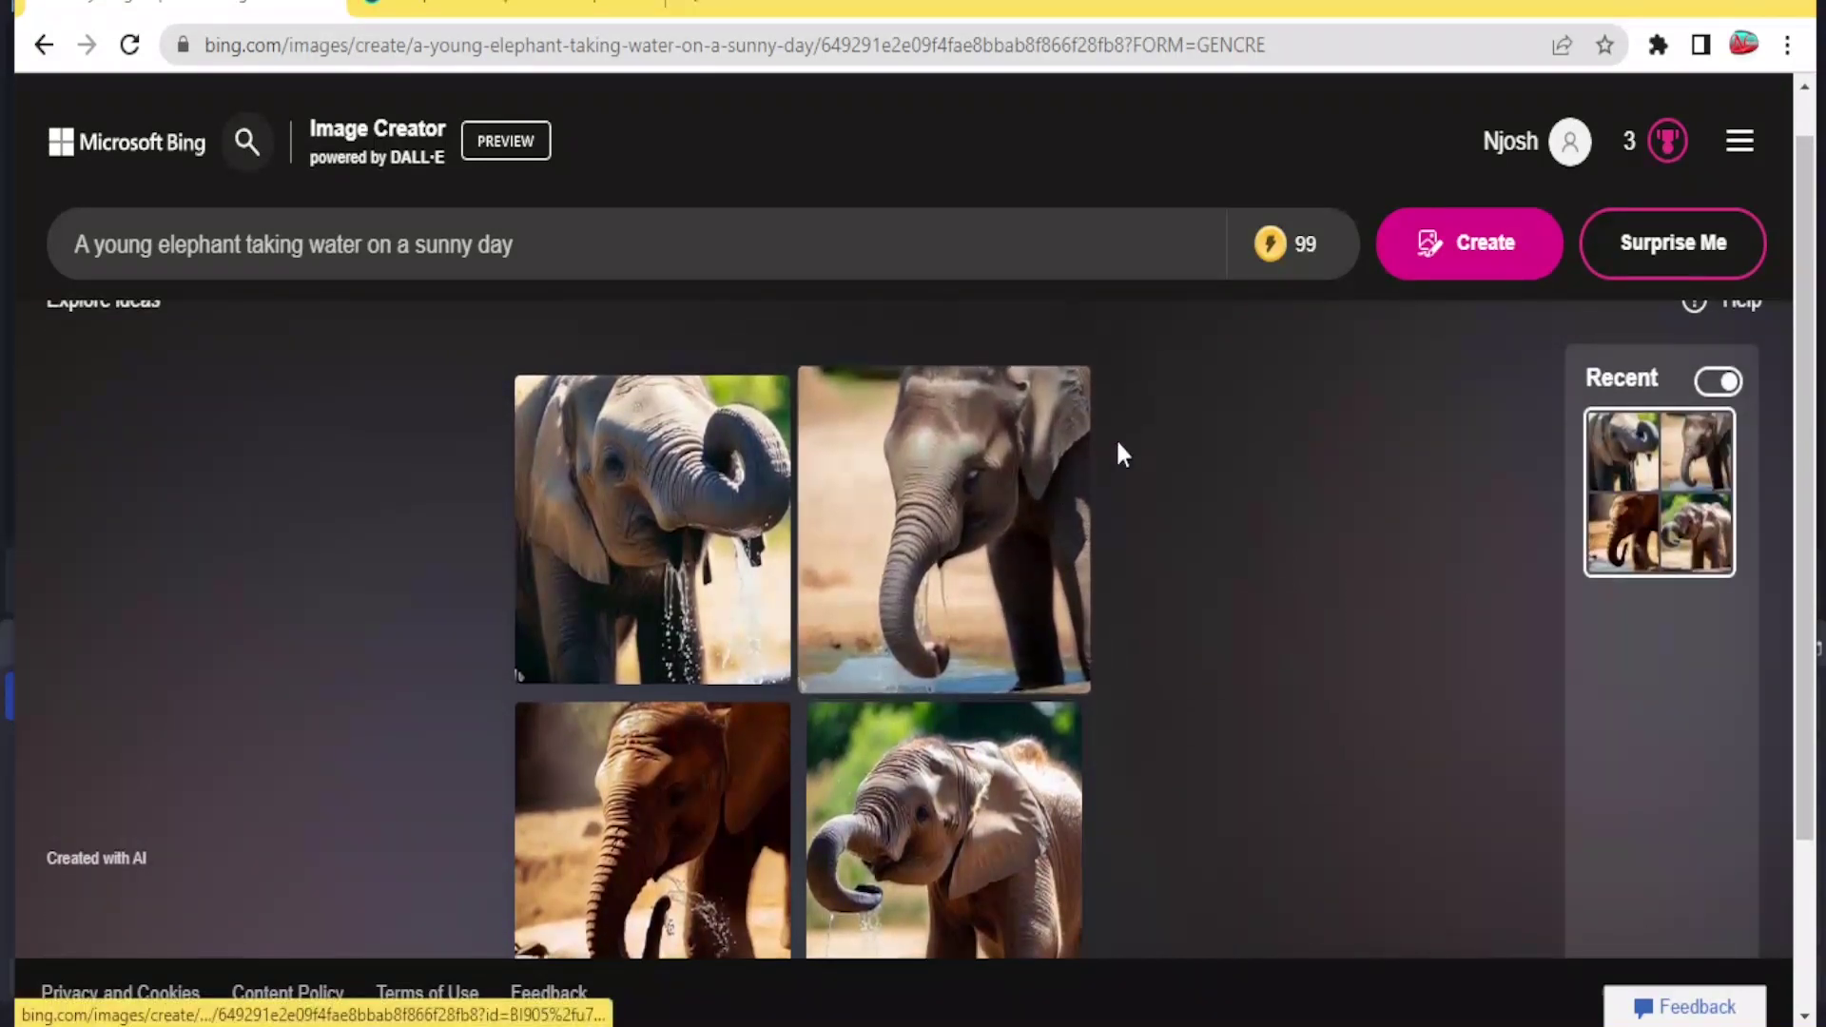
Open the top-left elephant result as a 1024 × 1024 jpg in the detail view
{"action": "mouse_move", "coordinate": [1317, 277]}
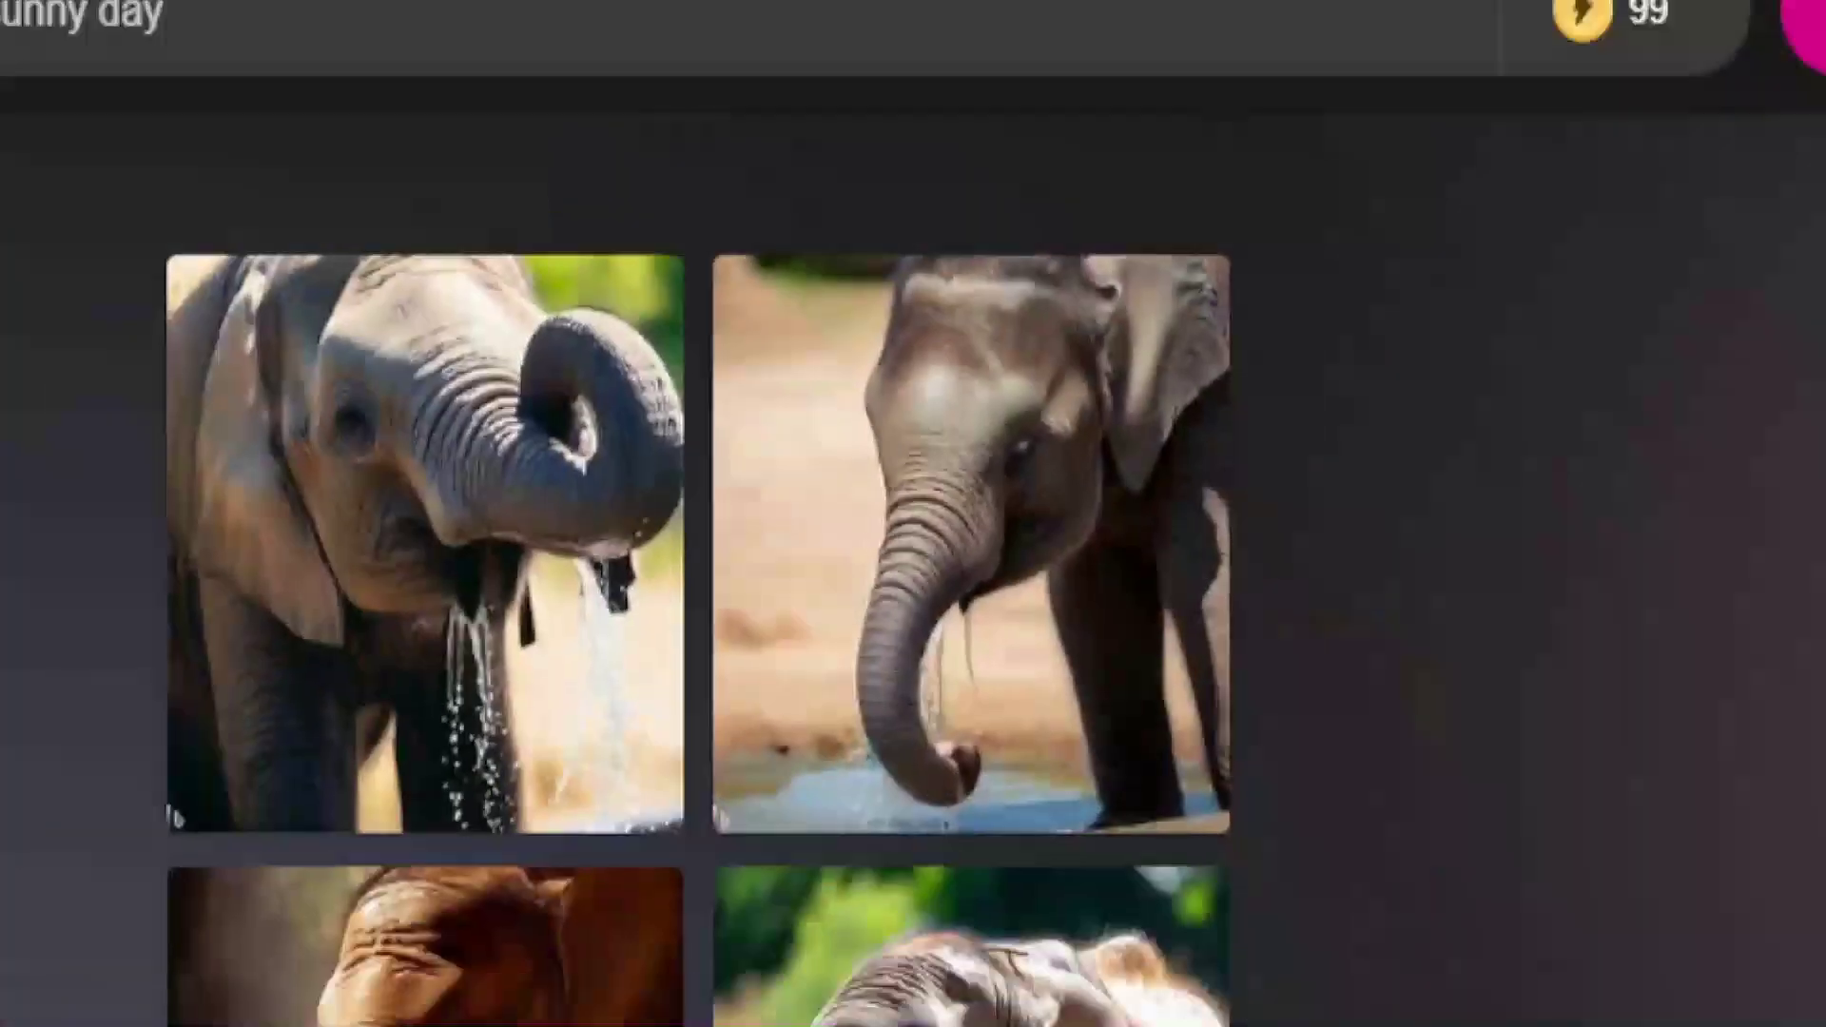
{"action": "mouse_move", "coordinate": [1294, 252]}
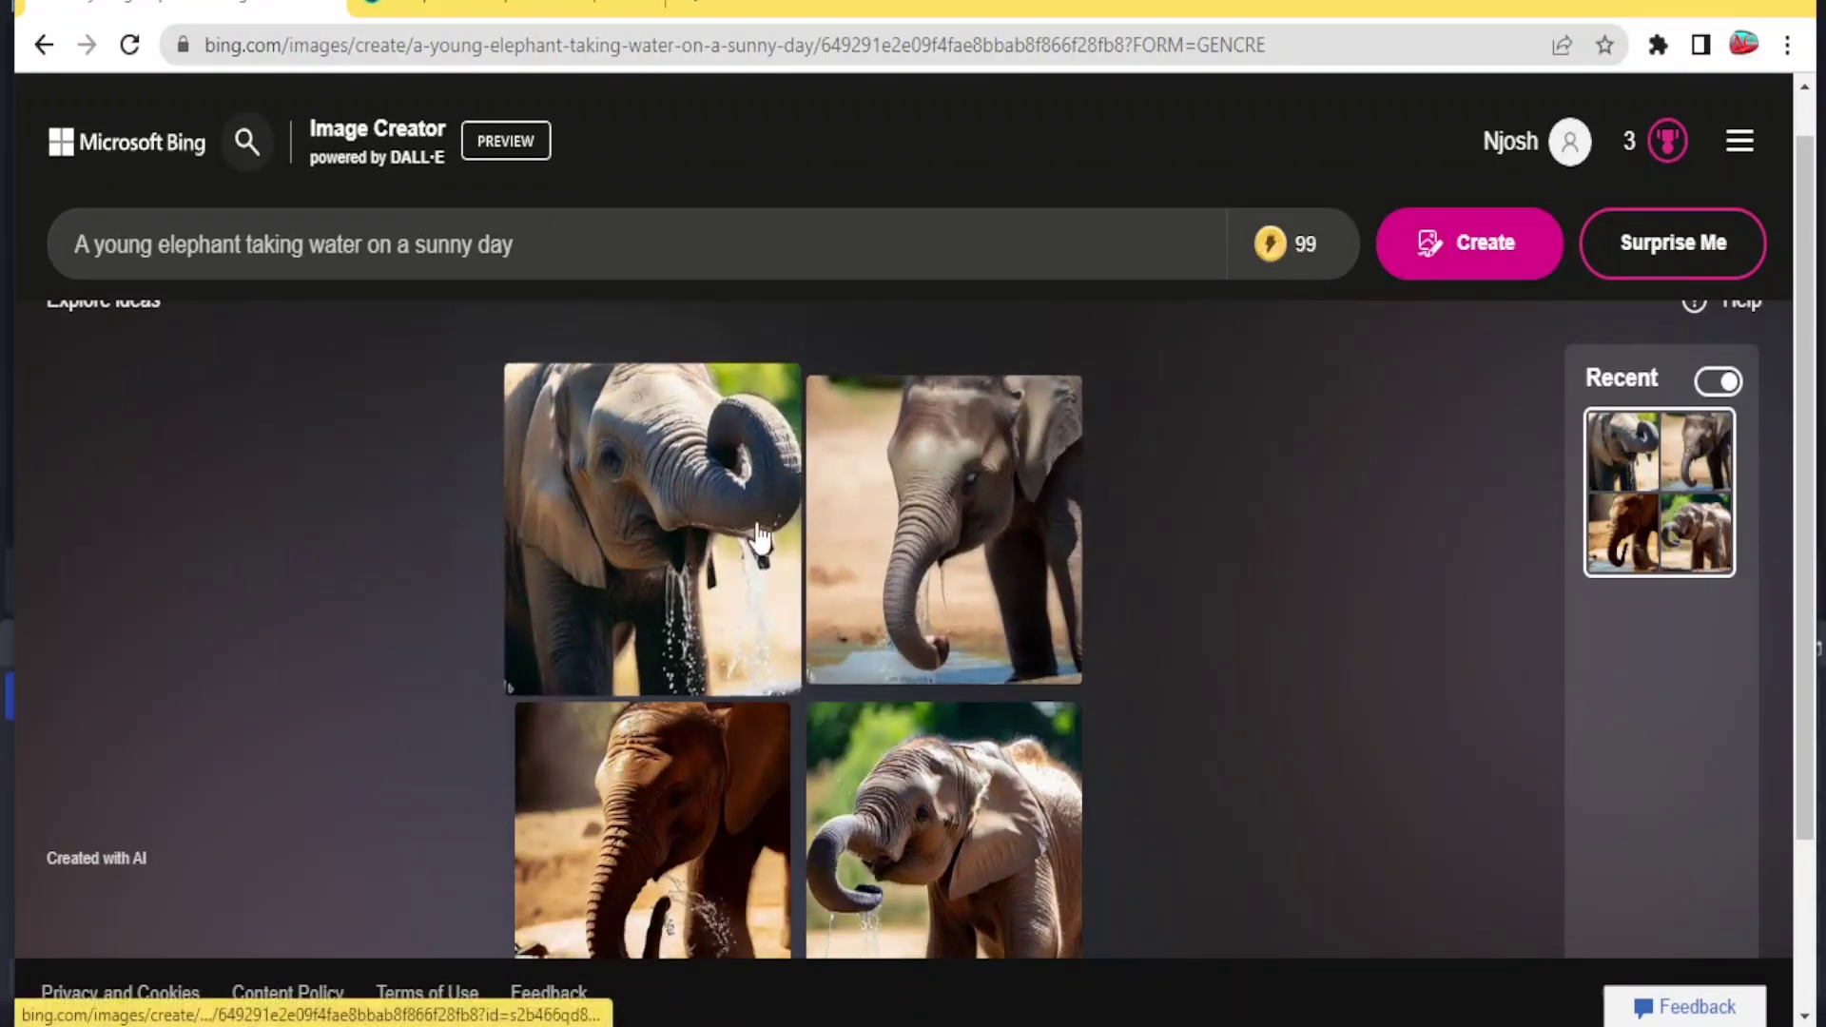
{"action": "left_click", "coordinate": [643, 565]}
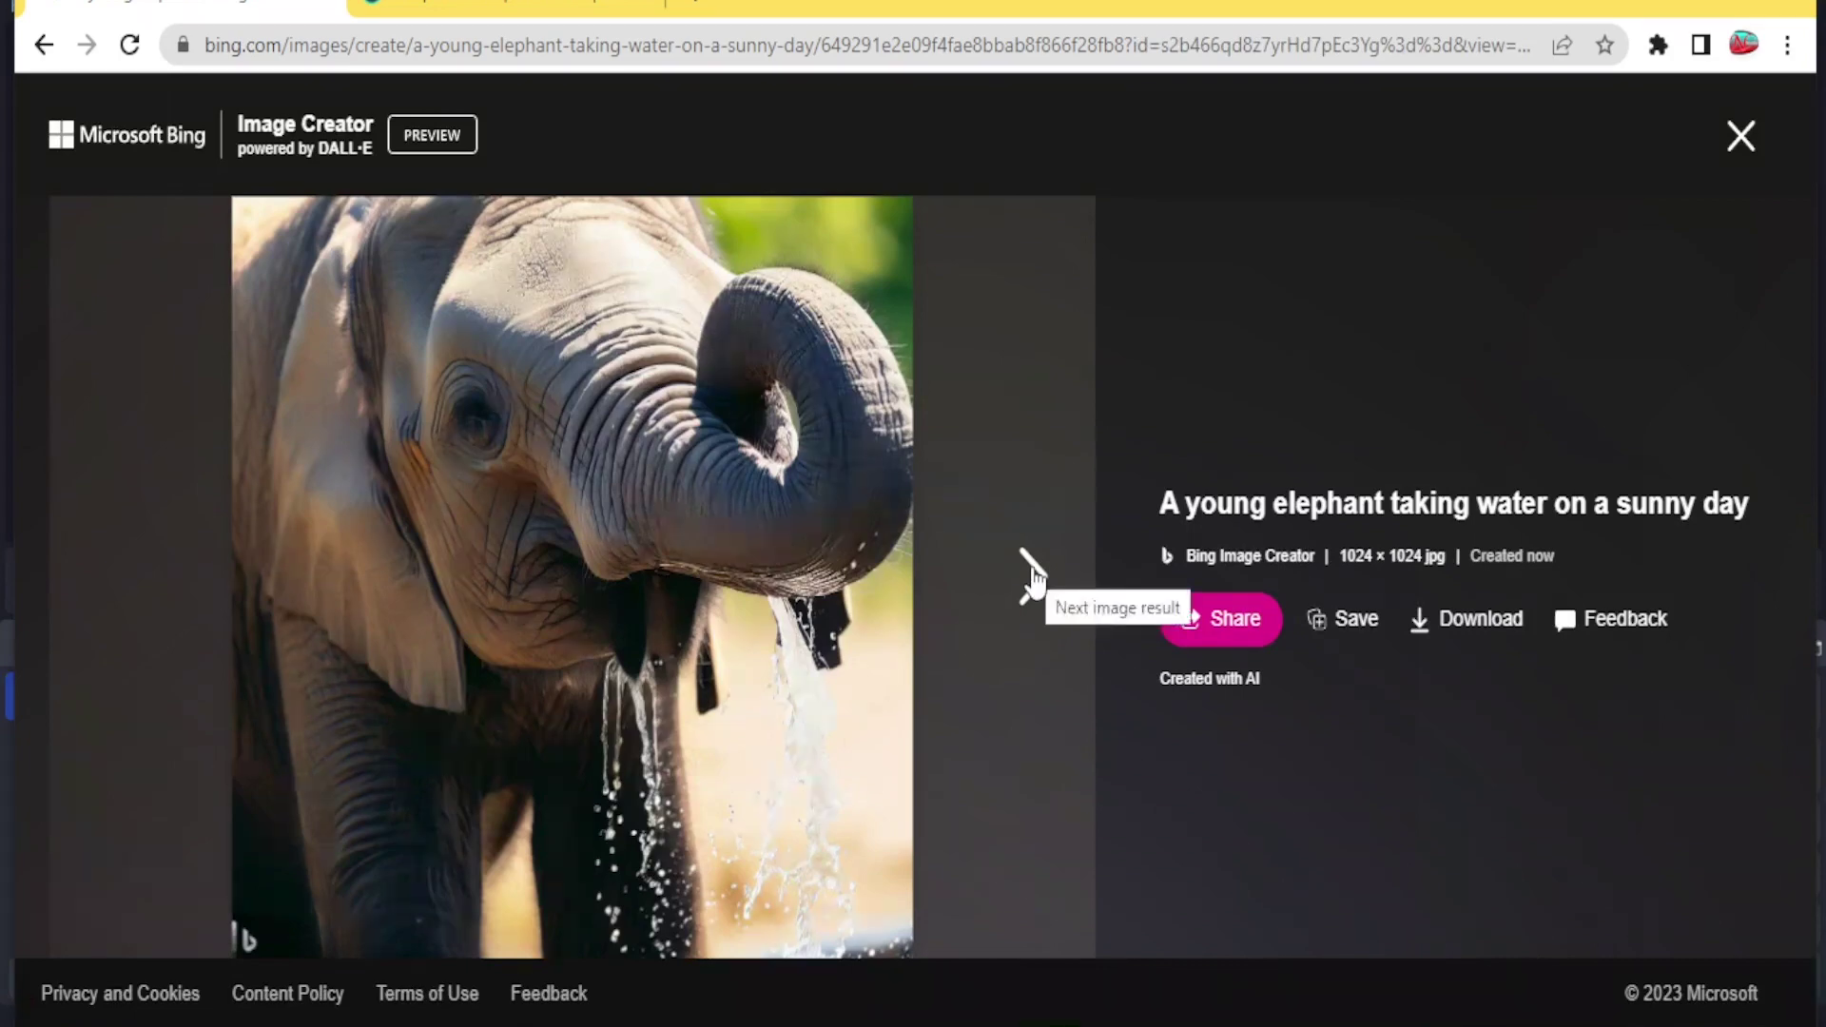
Browse forward through the four elephant images to the last one
{"action": "left_click", "coordinate": [1032, 577]}
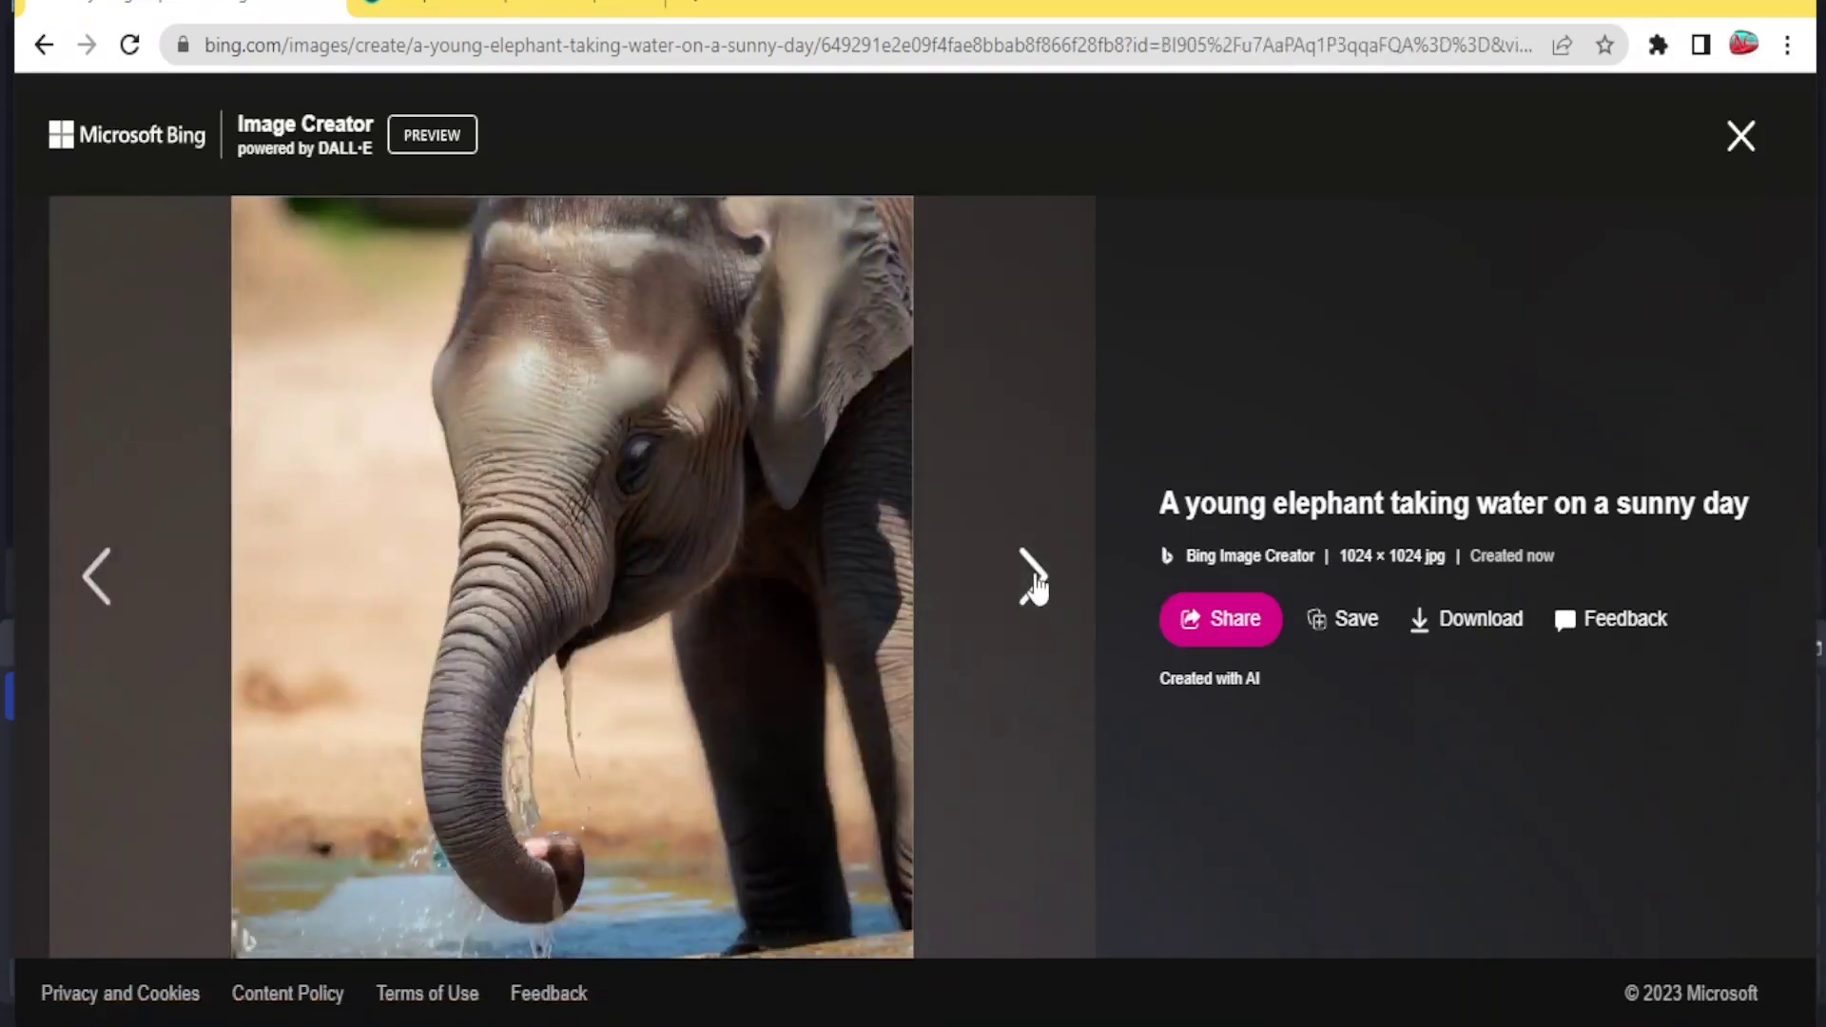
{"action": "left_click", "coordinate": [1033, 576]}
{"action": "left_click", "coordinate": [1035, 582]}
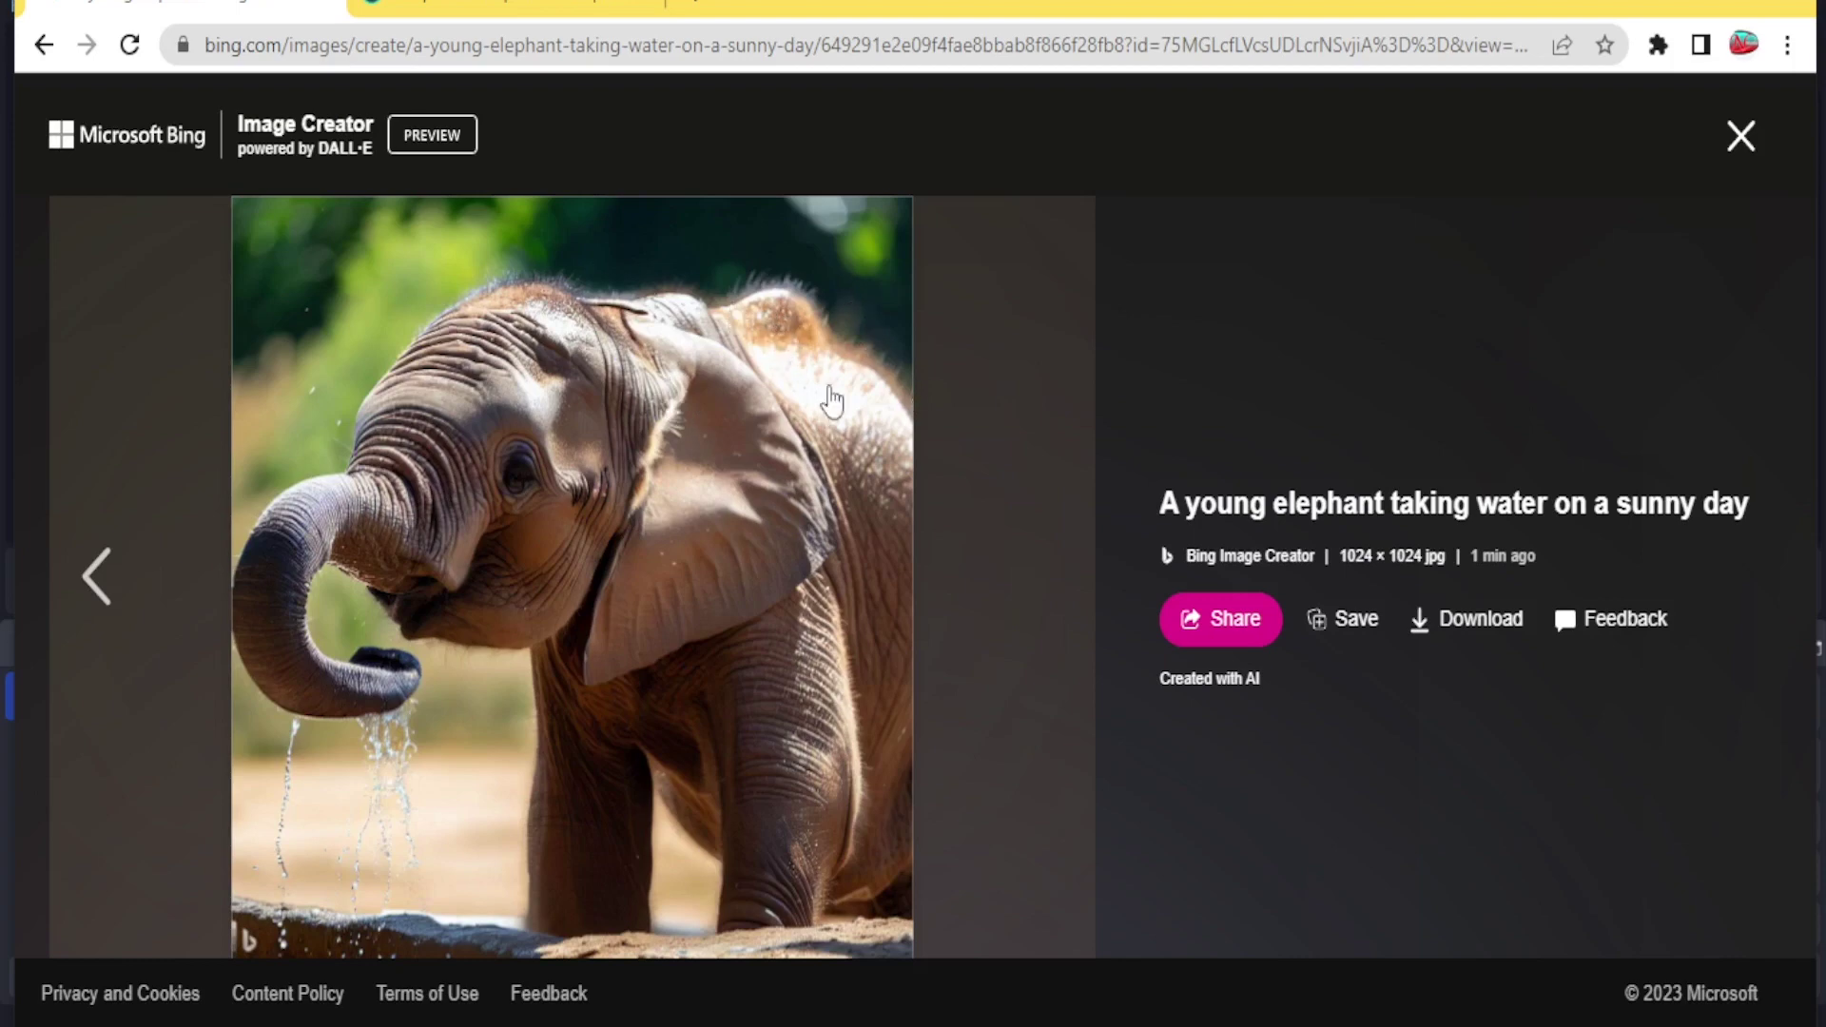
Go back to the water-spouting elephant image, download it as a jpeg and open the file
{"action": "left_click", "coordinate": [112, 578]}
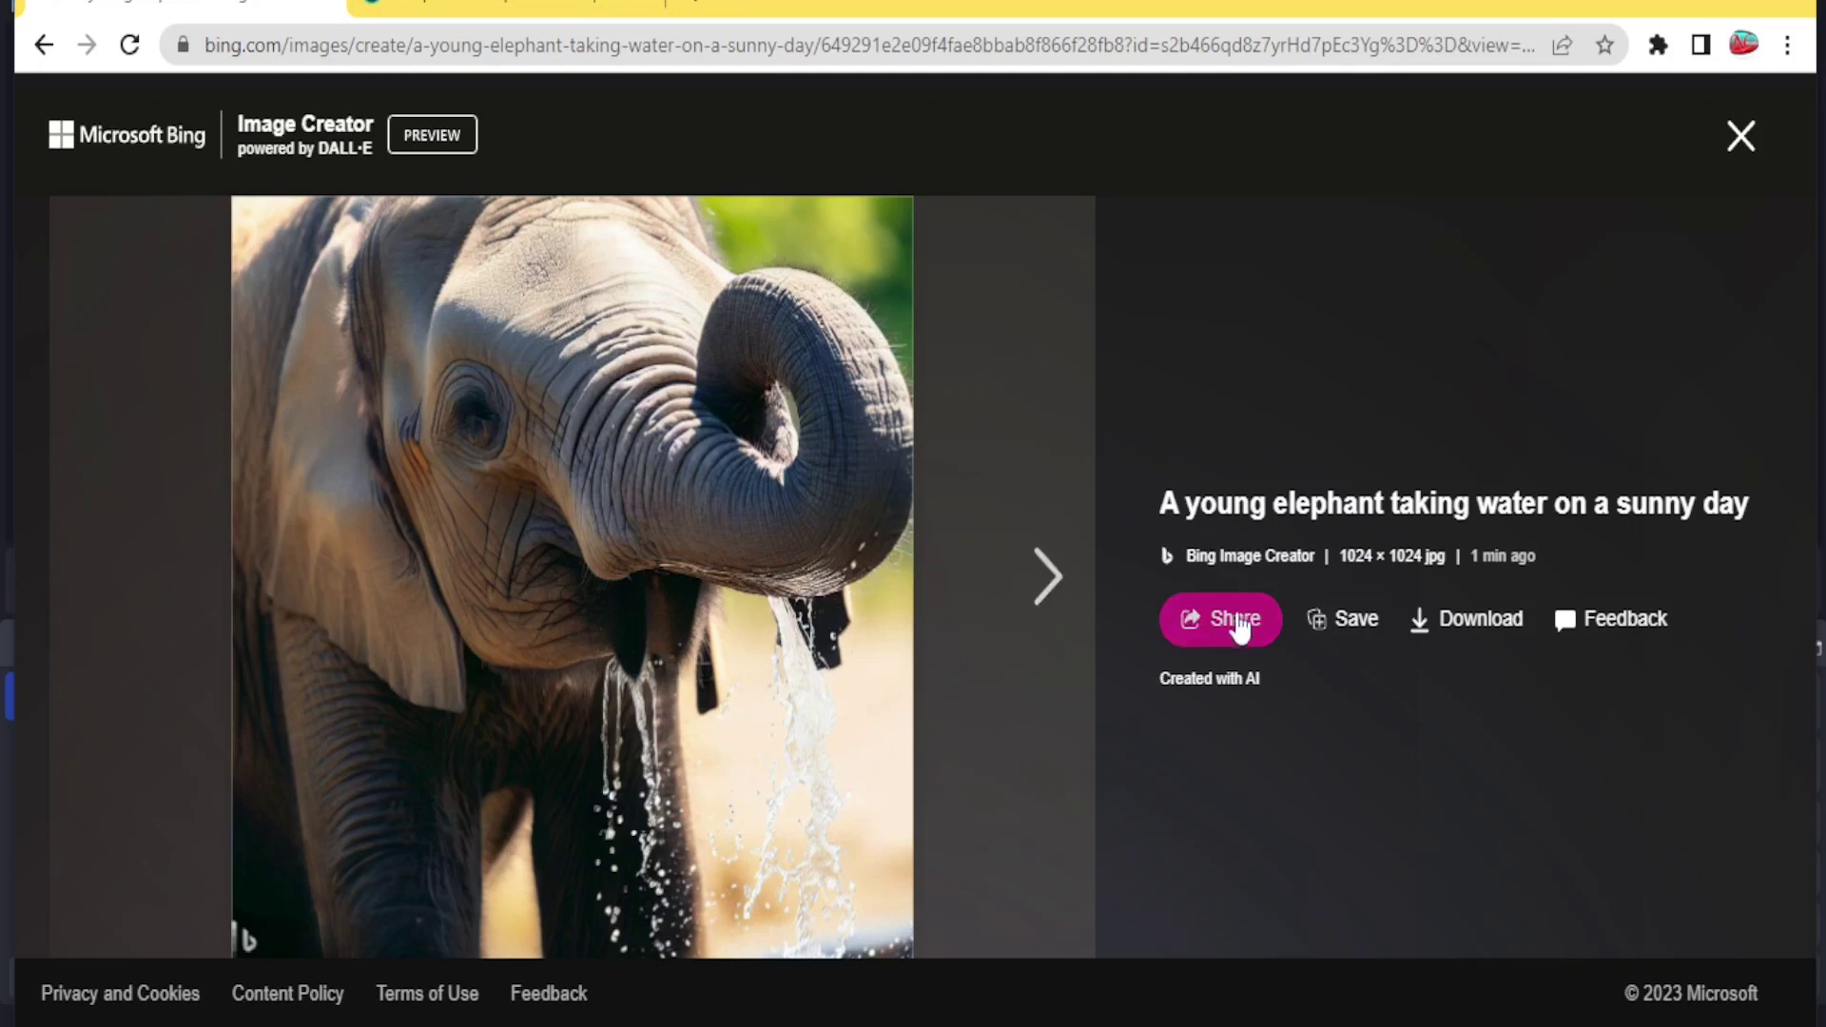
{"action": "left_click", "coordinate": [1429, 630]}
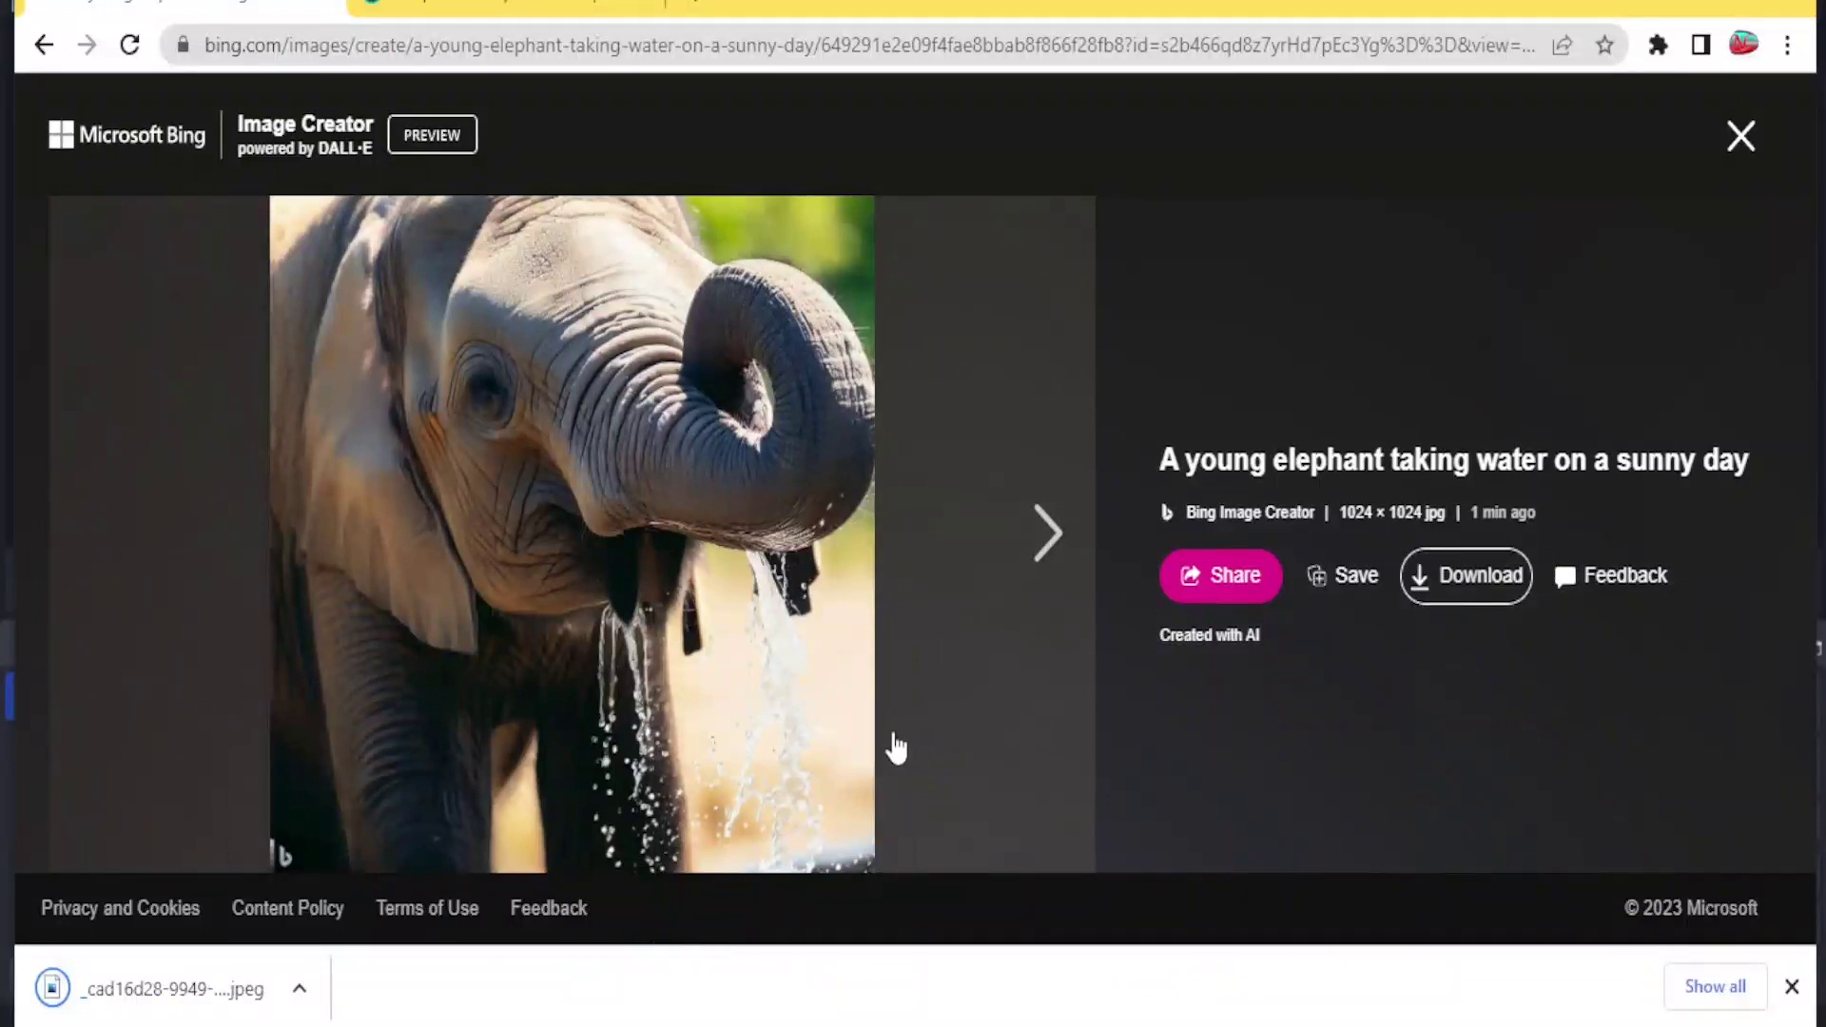
{"action": "left_click", "coordinate": [300, 994]}
View the downloaded elephant picture in Photos, then select the elephant prompt text in Image Creator
{"action": "left_click", "coordinate": [351, 808]}
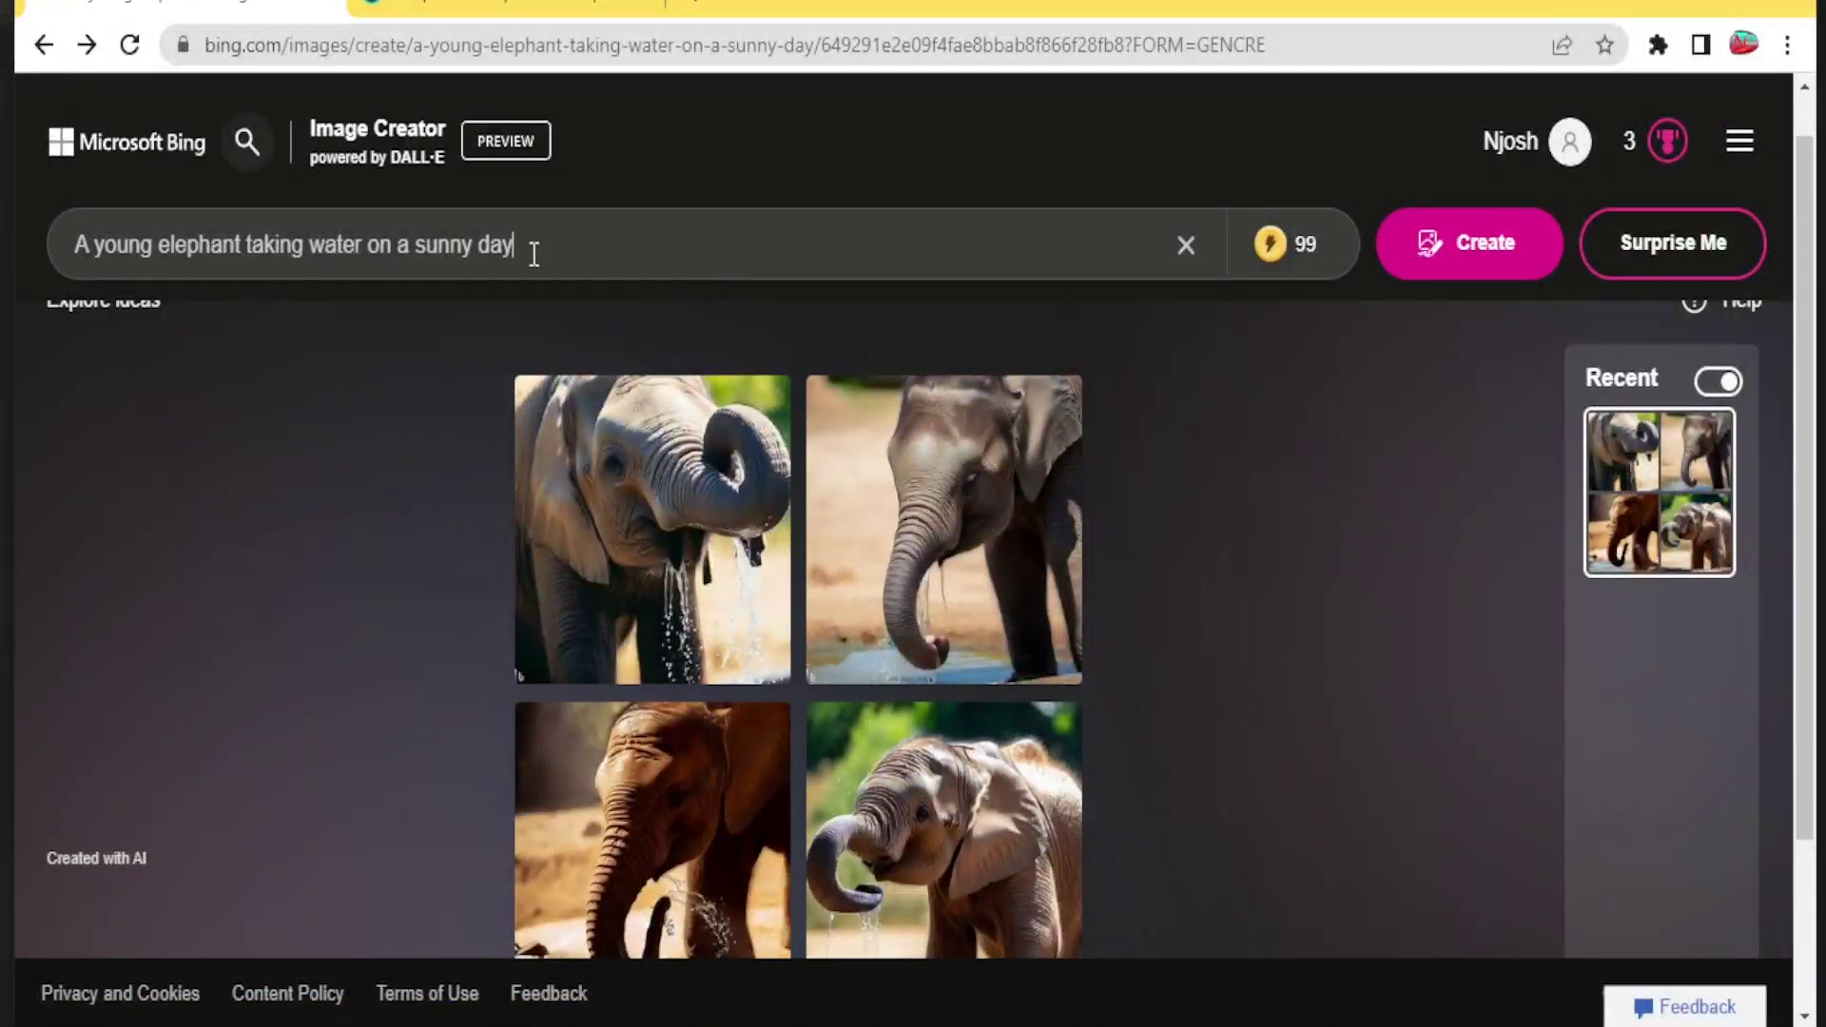
{"action": "left_click_drag", "start_coordinate": [530, 248], "coordinate": [69, 238]}
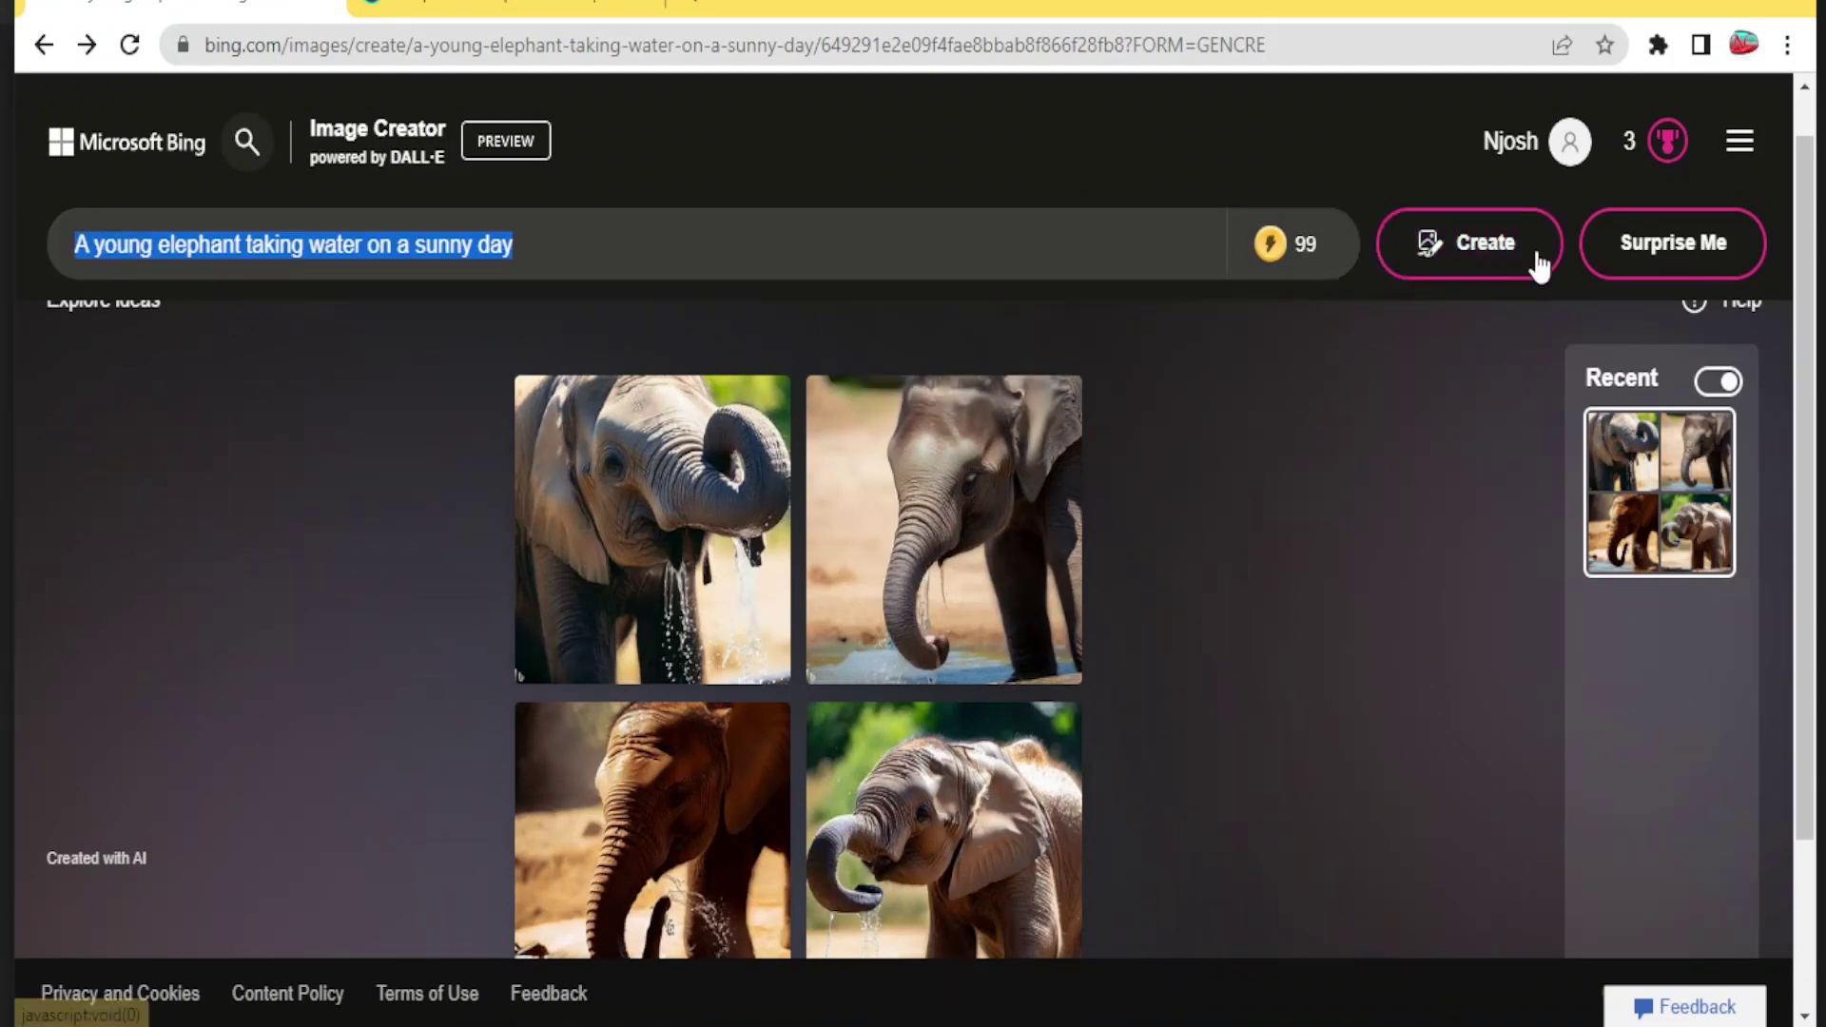
Replace the prompt with 'a cute happy shiba inu astronaut on a pink background, digital art' and generate
{"action": "left_click", "coordinate": [1625, 245]}
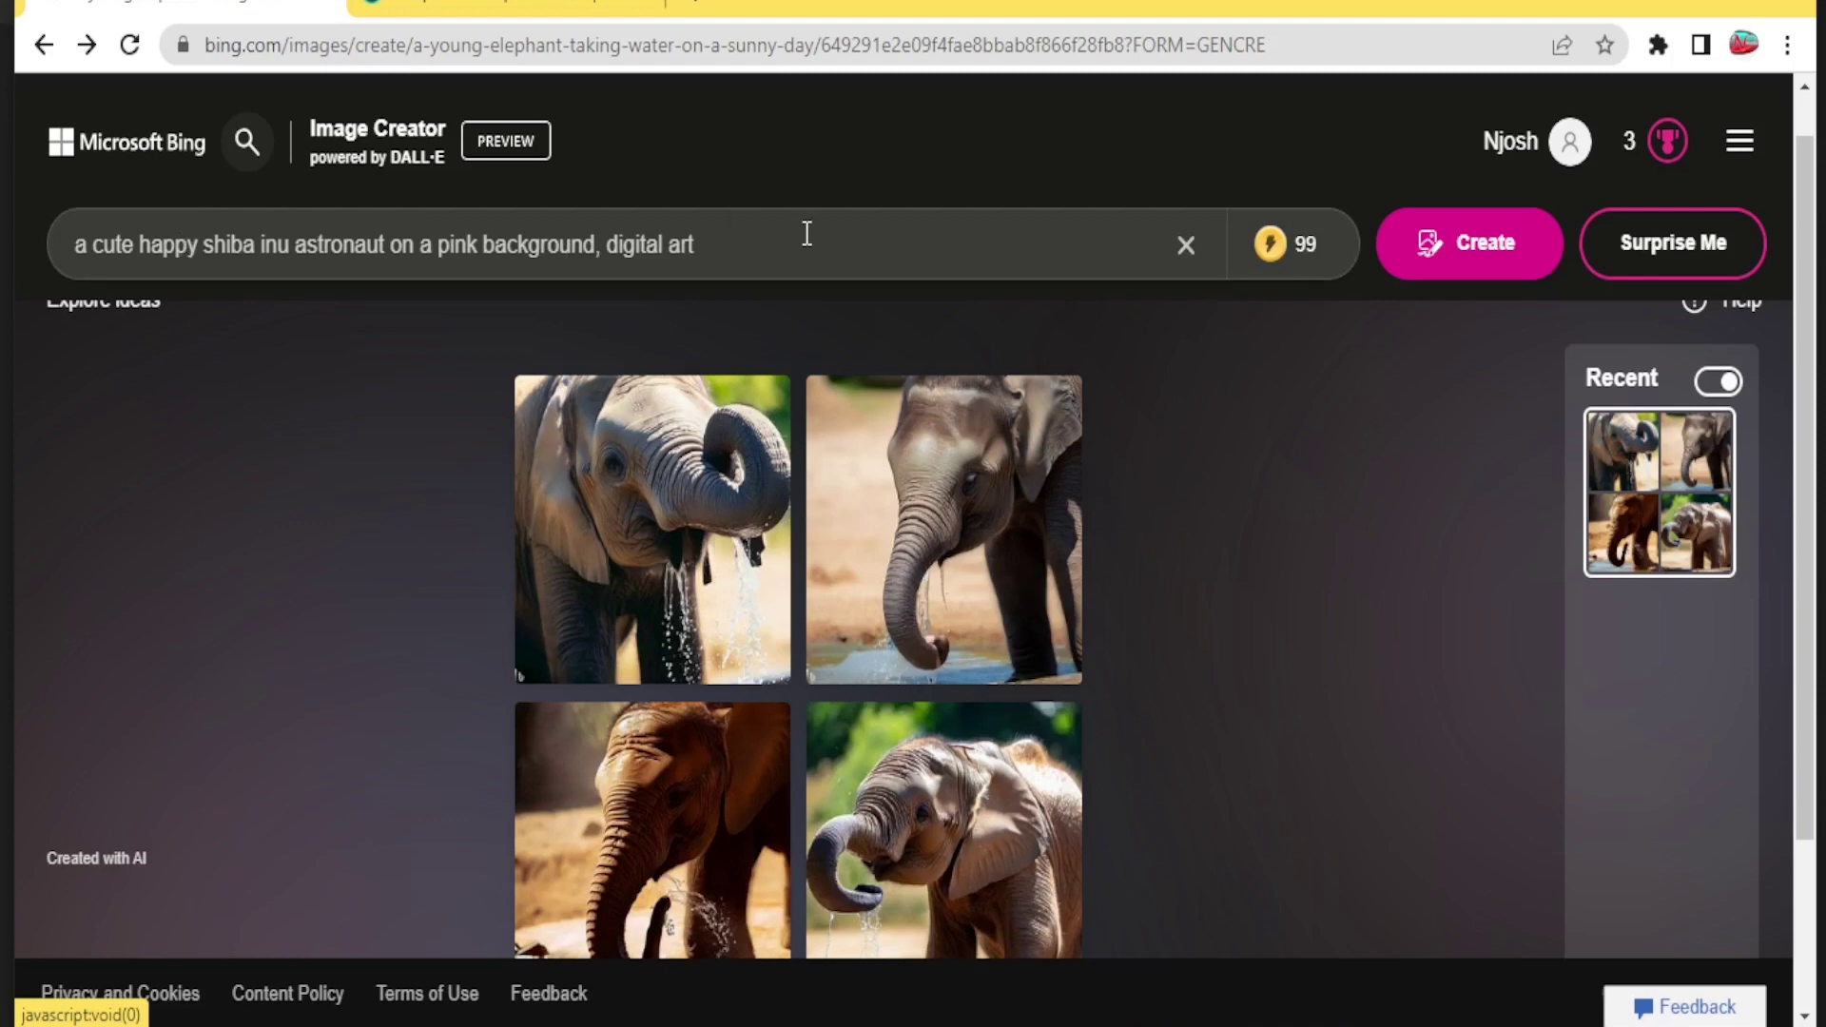
{"action": "left_click", "coordinate": [1491, 253]}
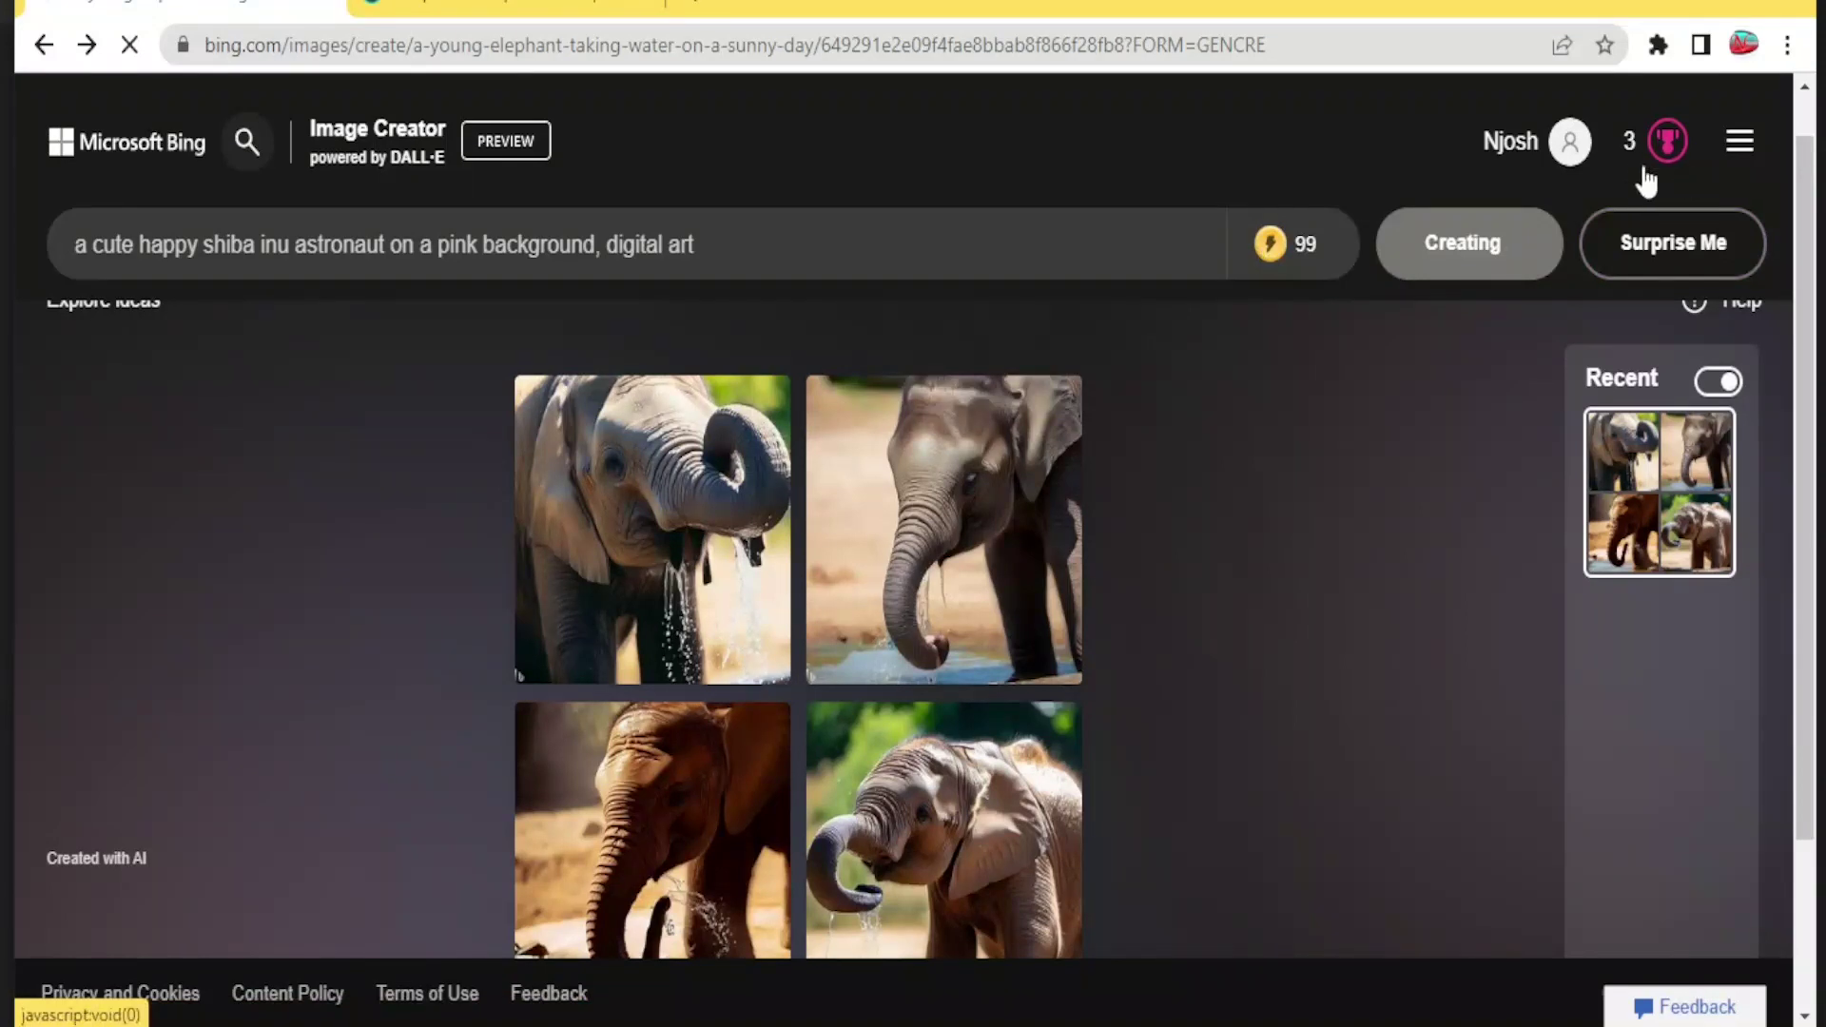